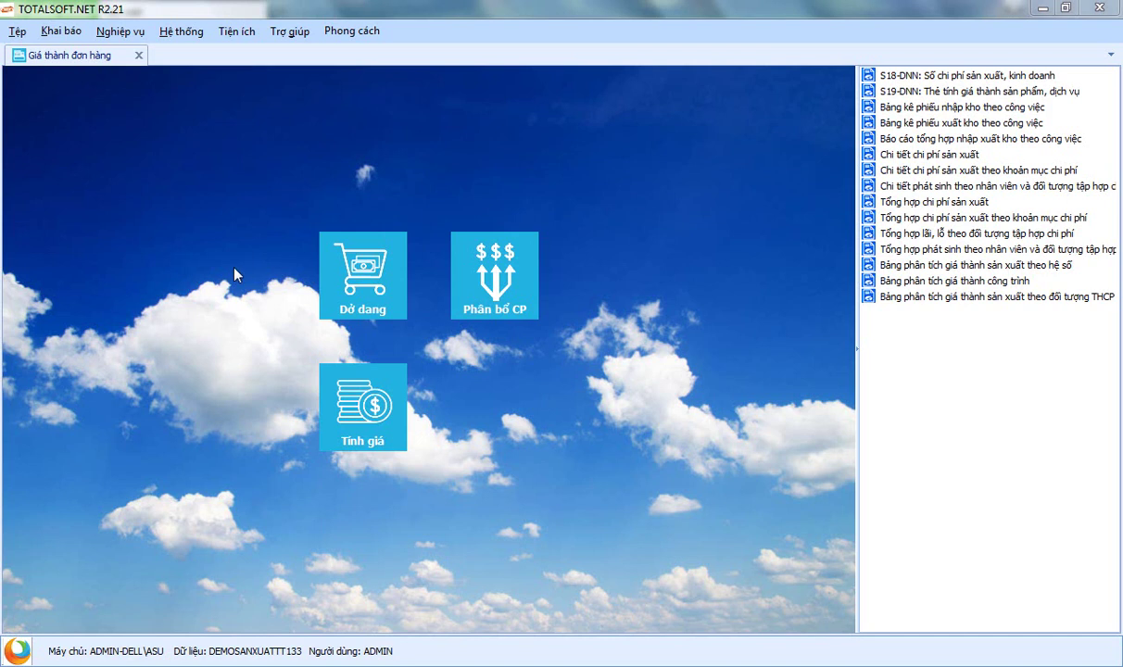
Close the Giá thành đơn hàng screen and start a new record in the Khách hàng, nhà cung cấp list.
{"action": "left_click", "coordinate": [139, 56]}
{"action": "left_click", "coordinate": [71, 33]}
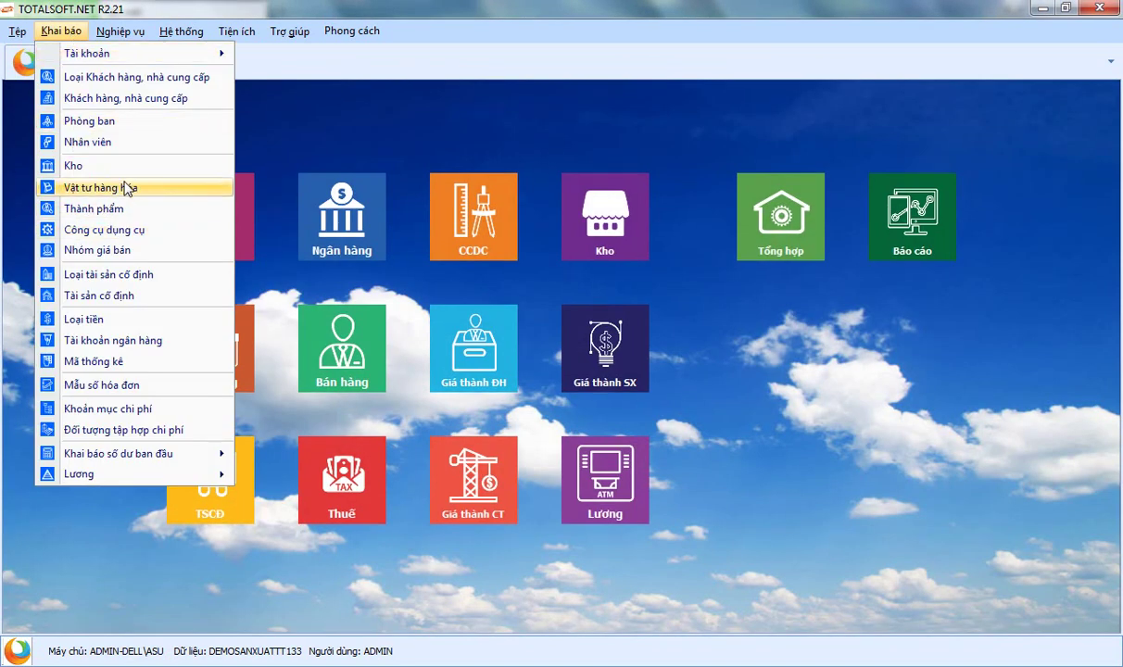
{"action": "left_click", "coordinate": [115, 100]}
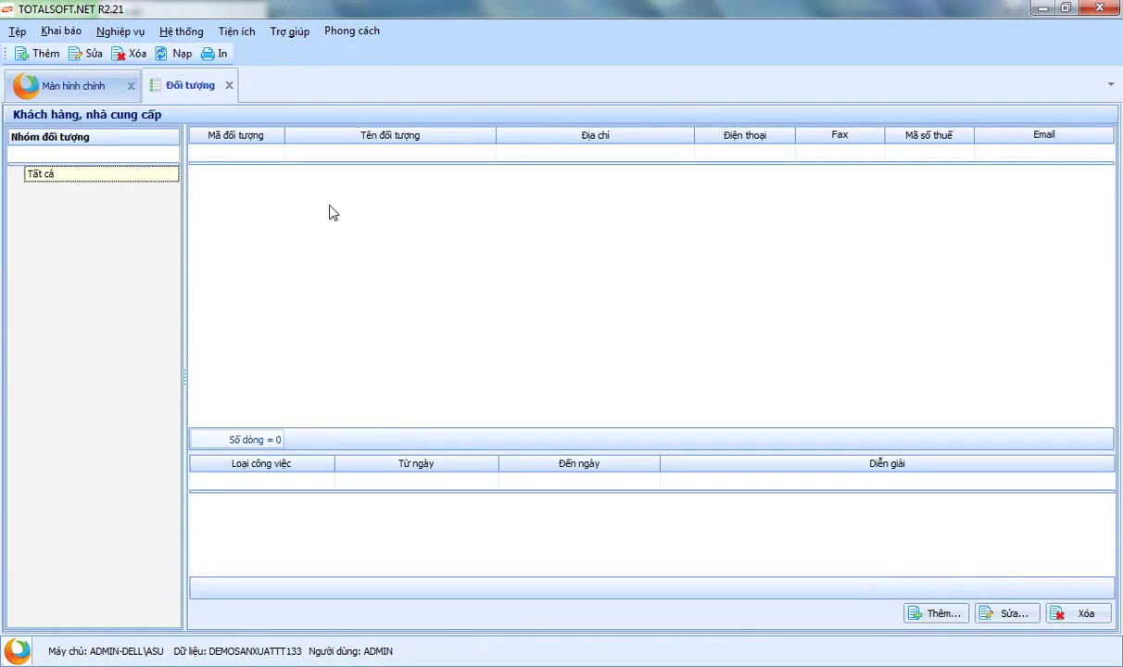
{"action": "right_click", "coordinate": [324, 209]}
{"action": "left_click", "coordinate": [371, 214]}
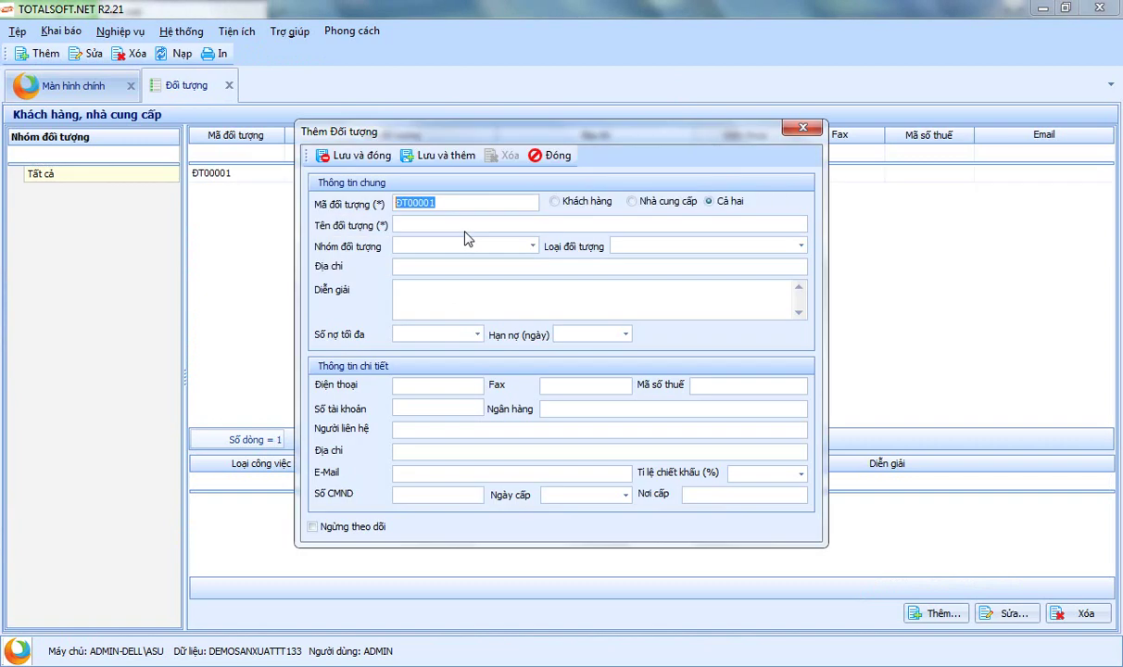
Name the new customer/supplier record Công ty ABC, save it and close the list.
{"action": "left_click", "coordinate": [483, 221]}
{"action": "type", "text": "Công ty"}
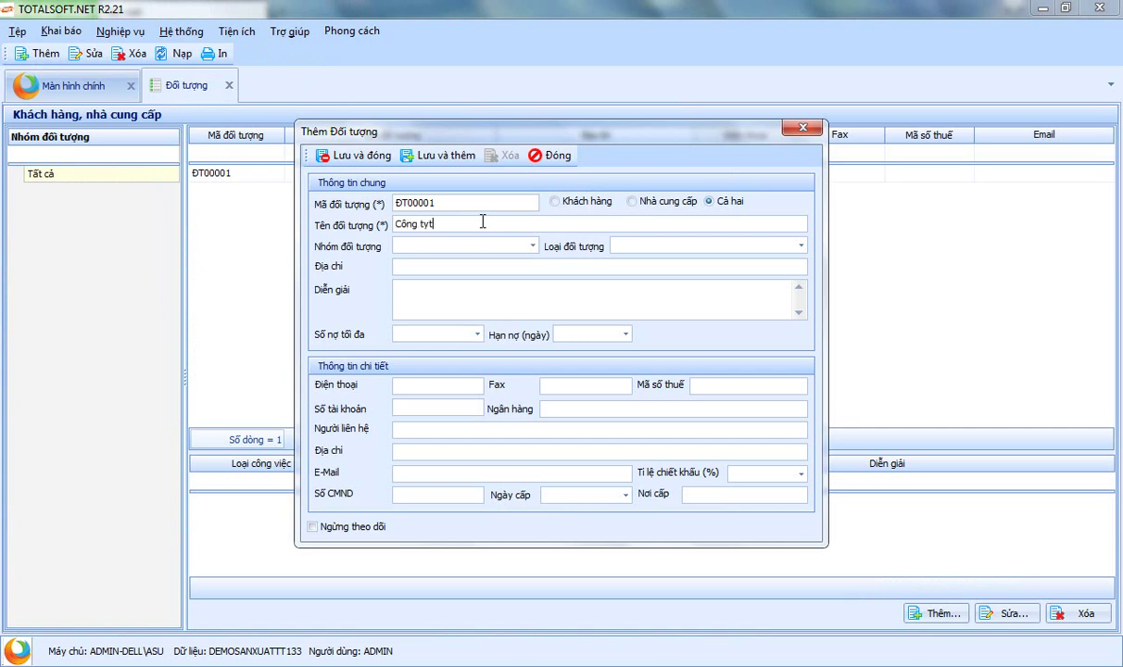
{"action": "type", "text": " ABC"}
{"action": "left_click", "coordinate": [354, 154]}
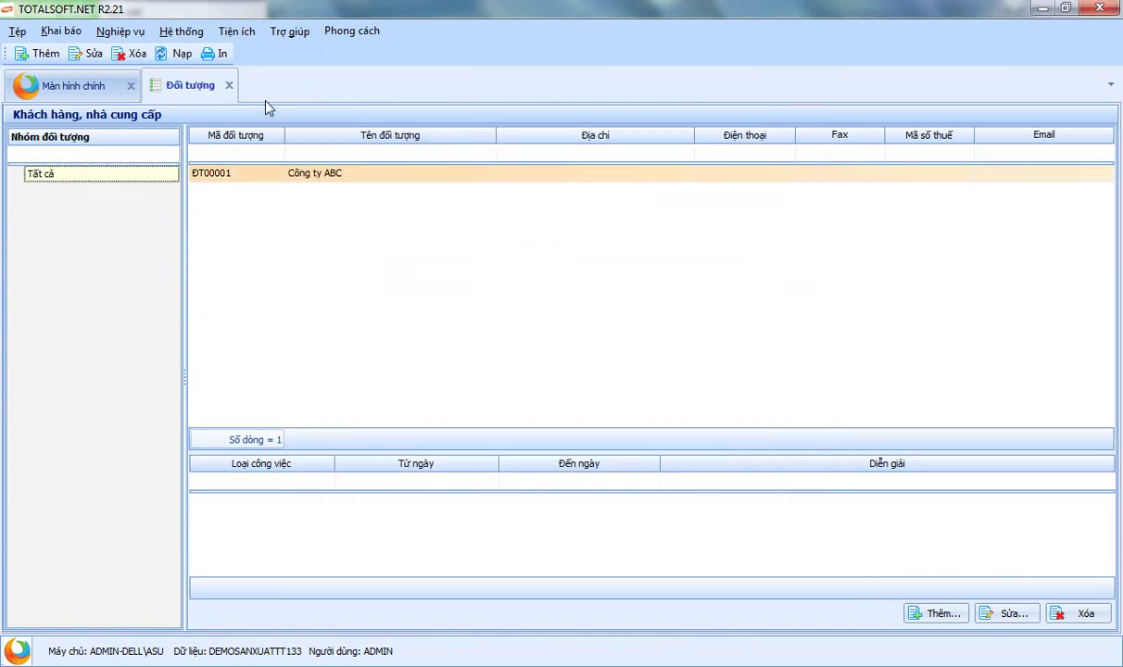
{"action": "left_click", "coordinate": [229, 85]}
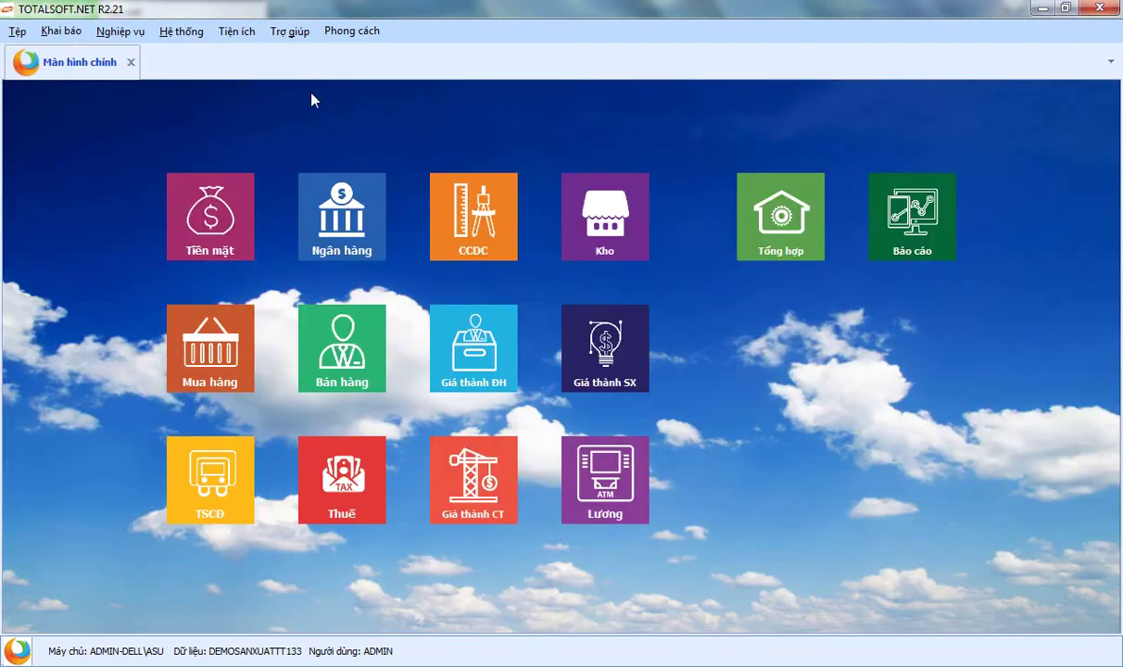
Start a new record in the Thành phẩm (finished products) list with the code TP001.
{"action": "left_click", "coordinate": [61, 31]}
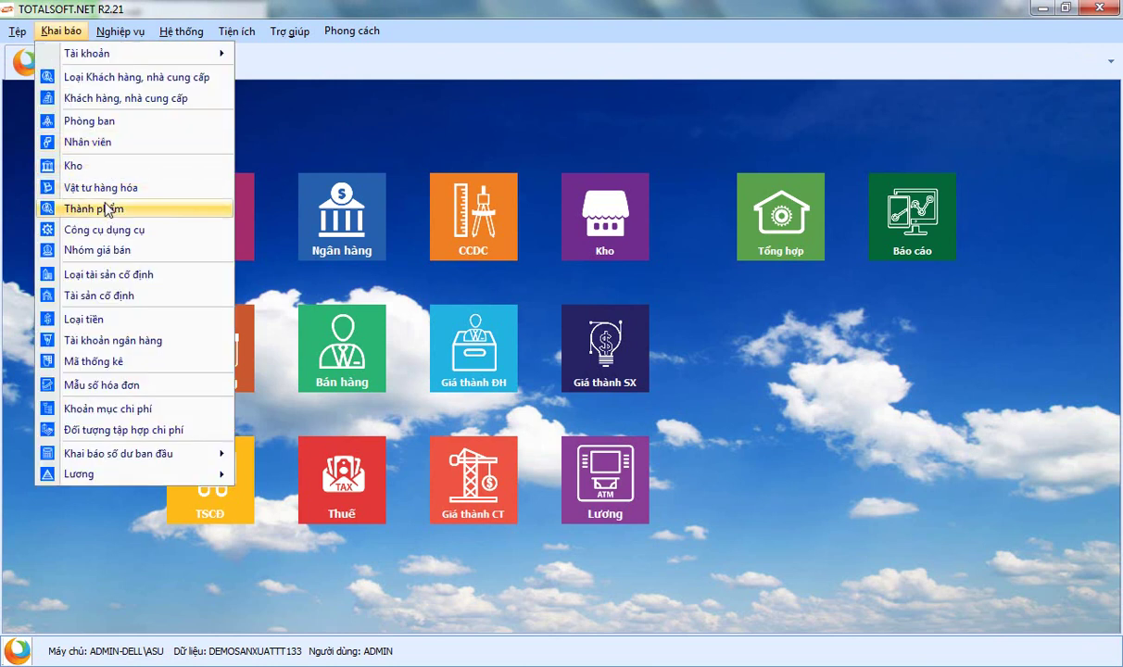
{"action": "left_click", "coordinate": [94, 208]}
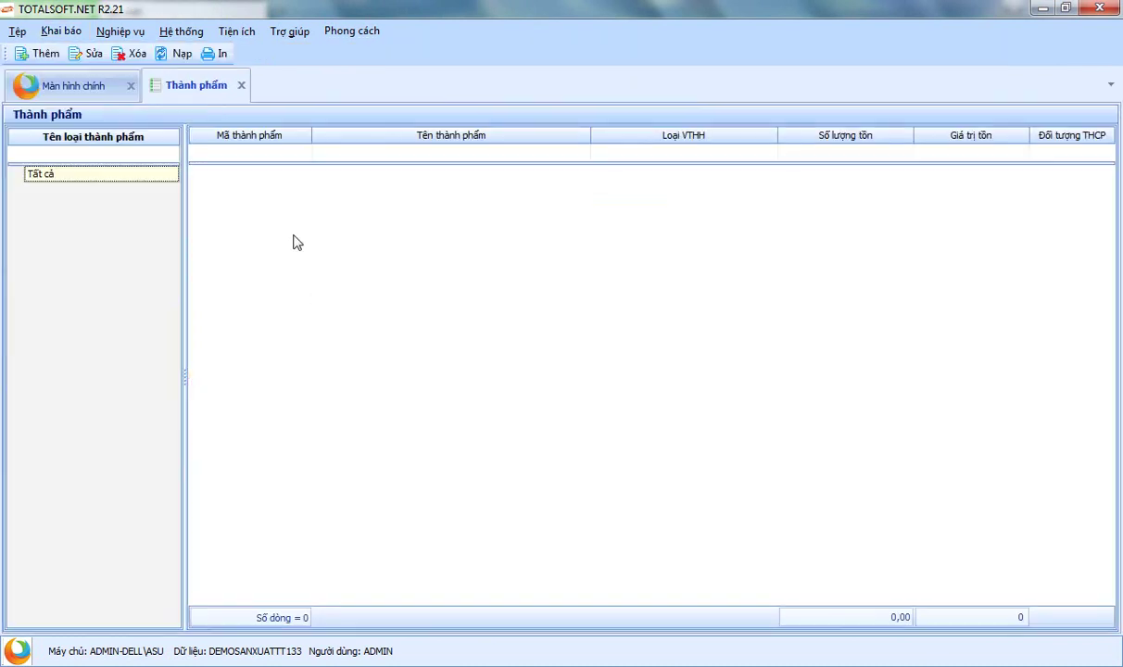
{"action": "right_click", "coordinate": [295, 243]}
{"action": "left_click", "coordinate": [333, 247]}
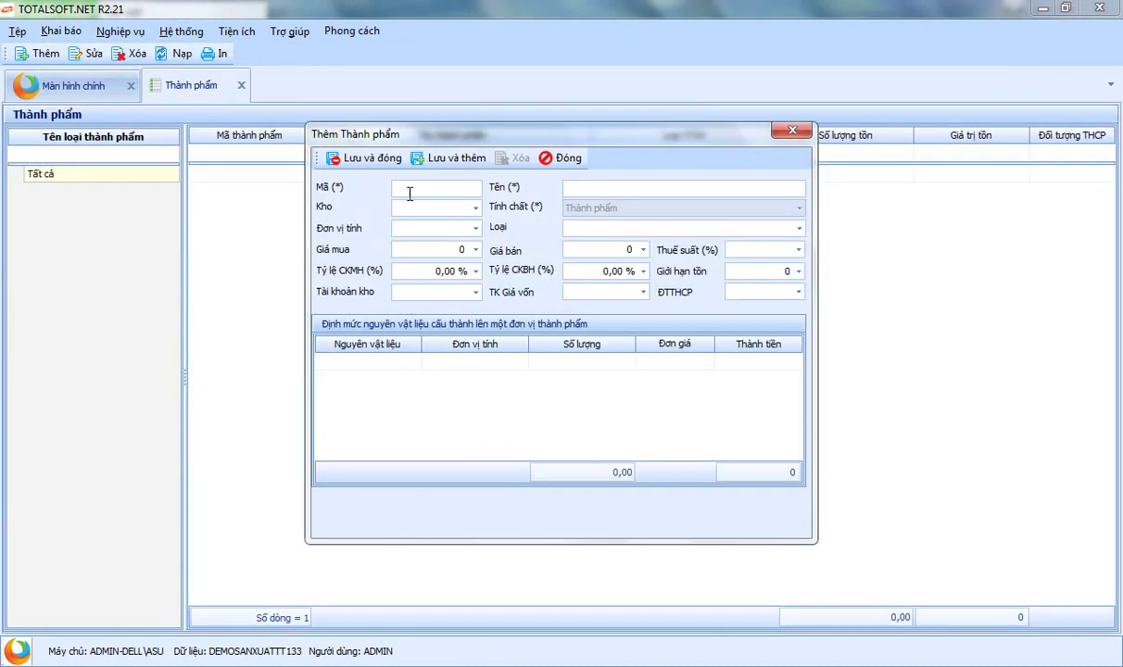
{"action": "type", "text": "Tp001"}
{"action": "key", "text": "BackSpace"}
{"action": "key", "text": "BackSpace"}
{"action": "key", "text": "BackSpace"}
{"action": "key", "text": "BackSpace"}
{"action": "key", "text": "BackSpace"}
{"action": "type", "text": "TP001"}
Enter Bê tông tươi as the name of finished product TP001.
{"action": "key", "text": "Tab"}
{"action": "type", "text": "Sản x"}
{"action": "key", "text": "BackSpace"}
{"action": "key", "text": "BackSpace"}
{"action": "key", "text": "BackSpace"}
{"action": "key", "text": "BackSpace"}
{"action": "key", "text": "BackSpace"}
{"action": "type", "text": "Be thi"}
{"action": "key", "text": "BackSpace"}
{"action": "key", "text": "BackSpace"}
{"action": "type", "text": "ông tươi"}
{"action": "key", "text": "Tab"}
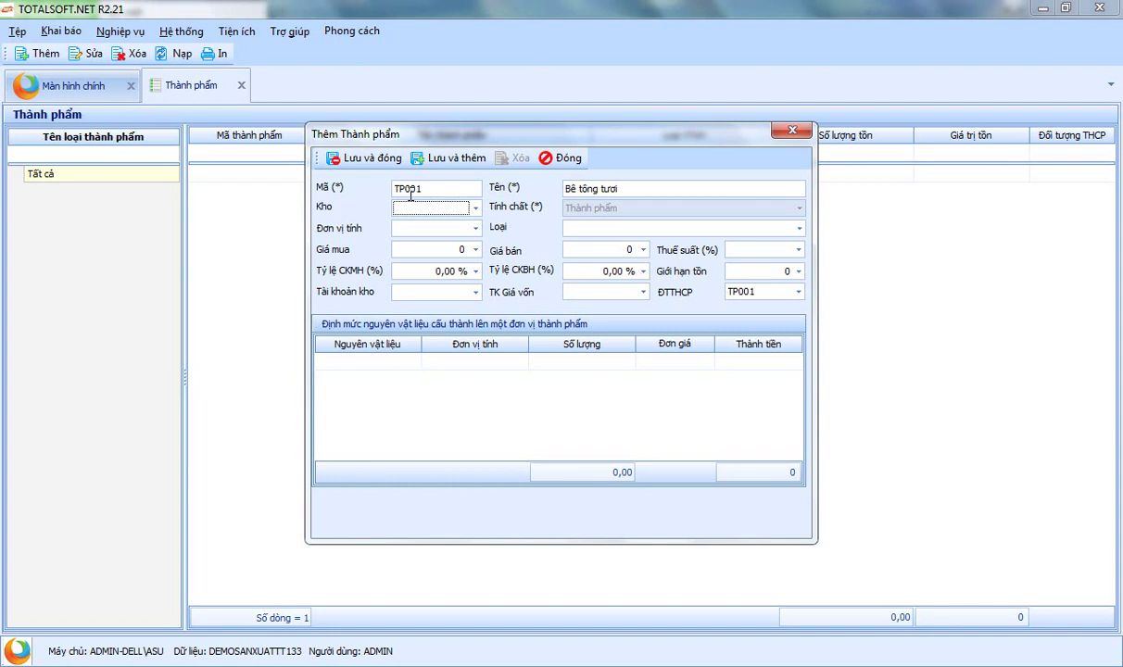
Set product TP001's unit to M3, its inventory account to 155 and its cost-of-goods account to 632.
{"action": "key", "text": "Tab"}
{"action": "type", "text": "M3"}
{"action": "key", "text": "Tab"}
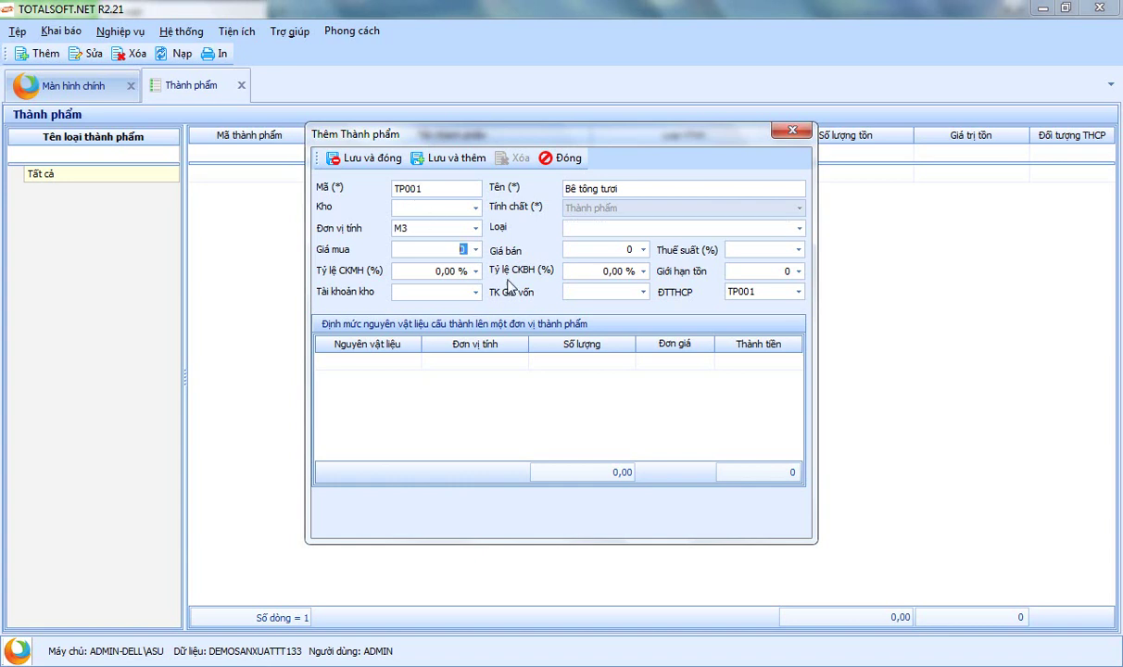
{"action": "left_click", "coordinate": [444, 295]}
{"action": "type", "text": "155"}
{"action": "key", "text": "Return"}
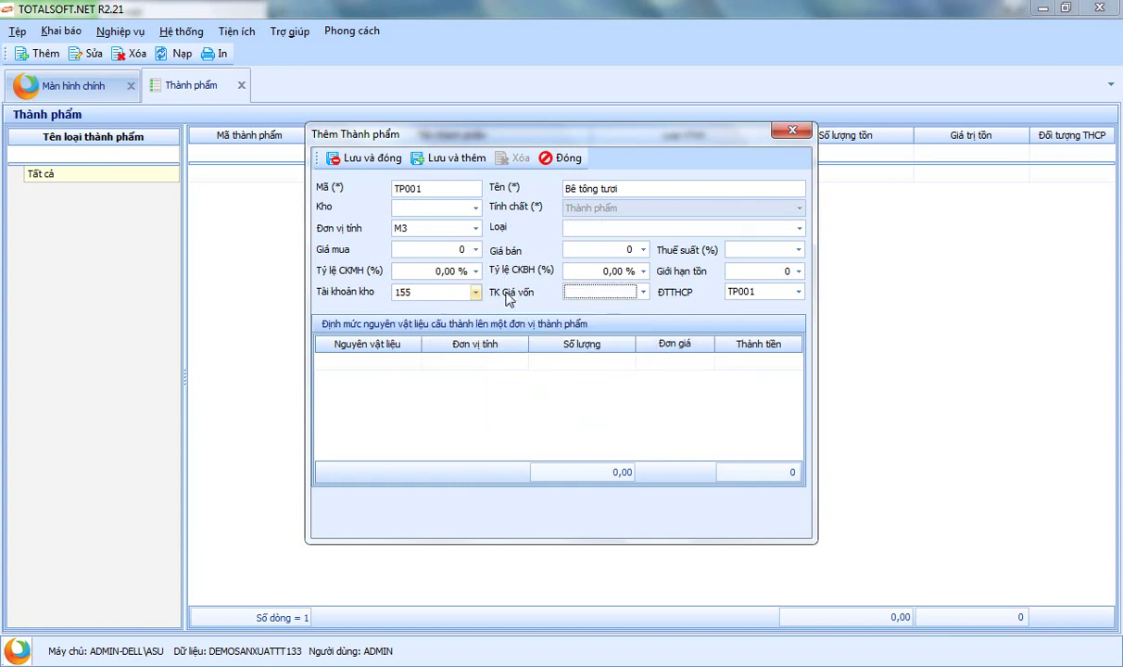
{"action": "type", "text": "632"}
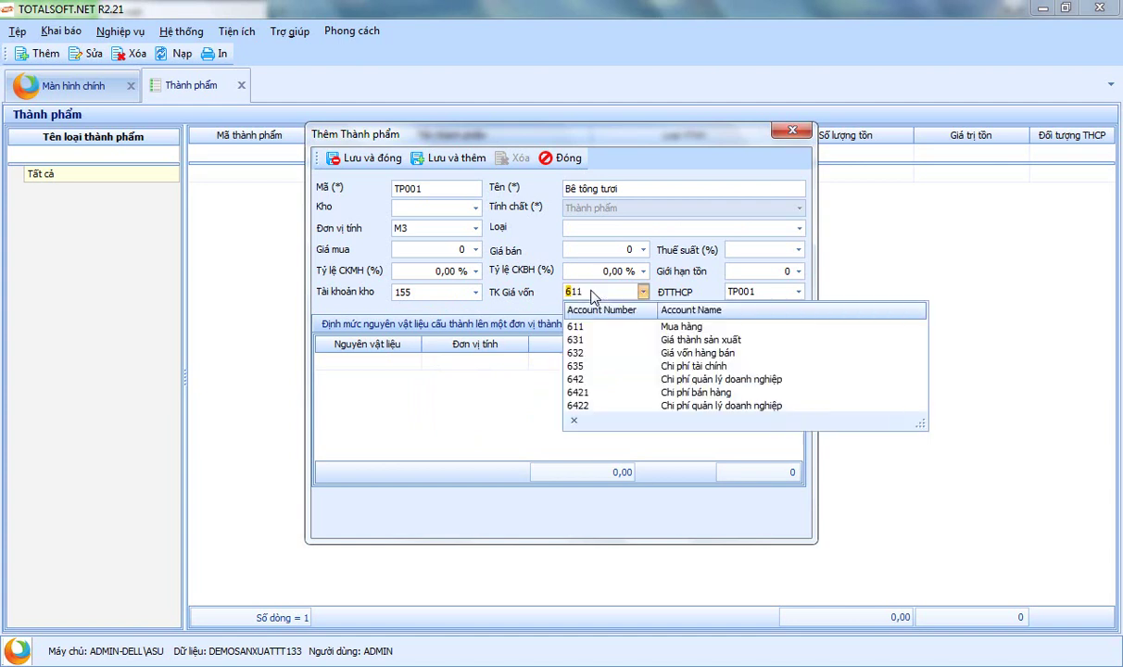
{"action": "key", "text": "Return"}
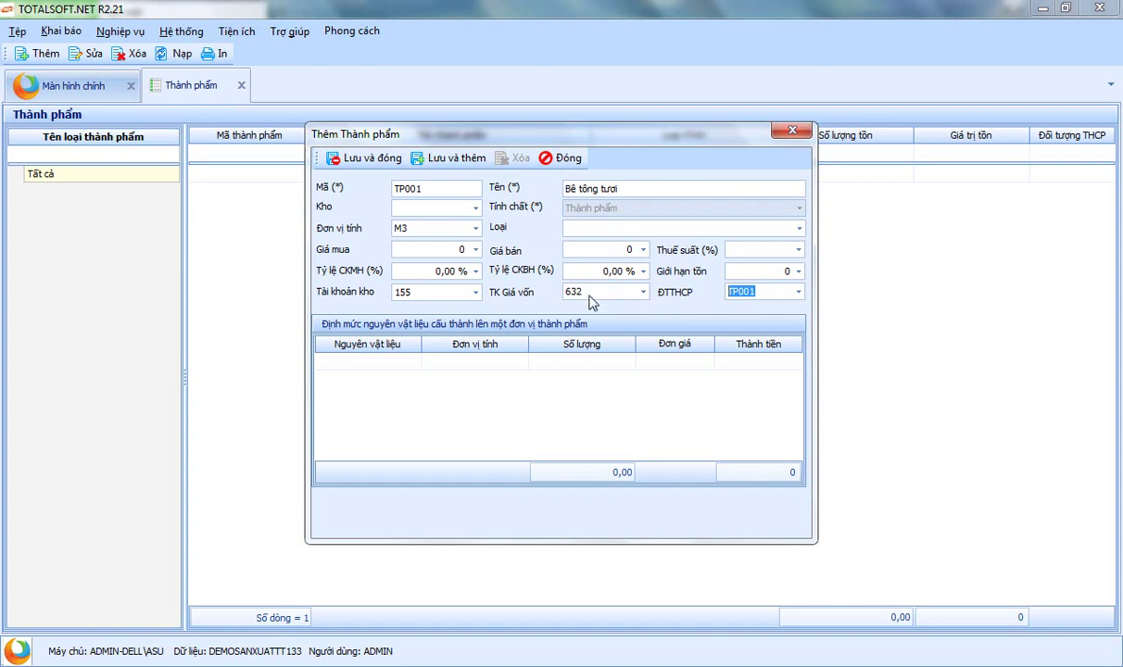
Extend the name of product TP001 to Bê tông tươi M250.
{"action": "left_click", "coordinate": [635, 187]}
{"action": "type", "text": "M250"}
{"action": "left_click_drag", "start_coordinate": [523, 138], "coordinate": [523, 183]}
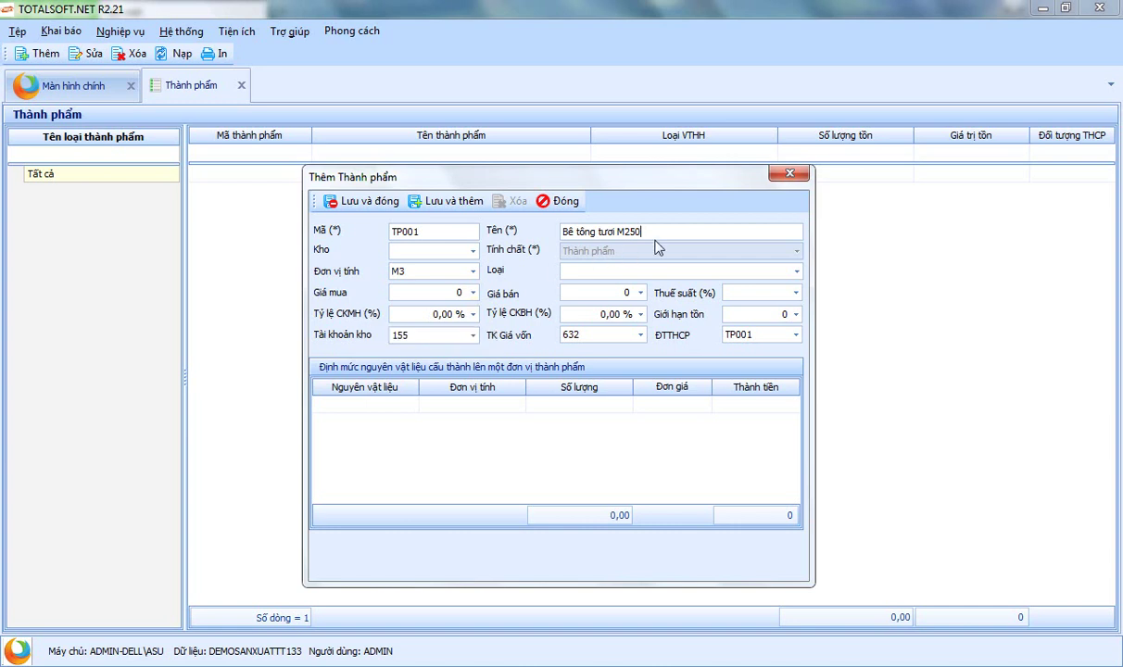
{"action": "left_click_drag", "start_coordinate": [646, 232], "coordinate": [554, 231]}
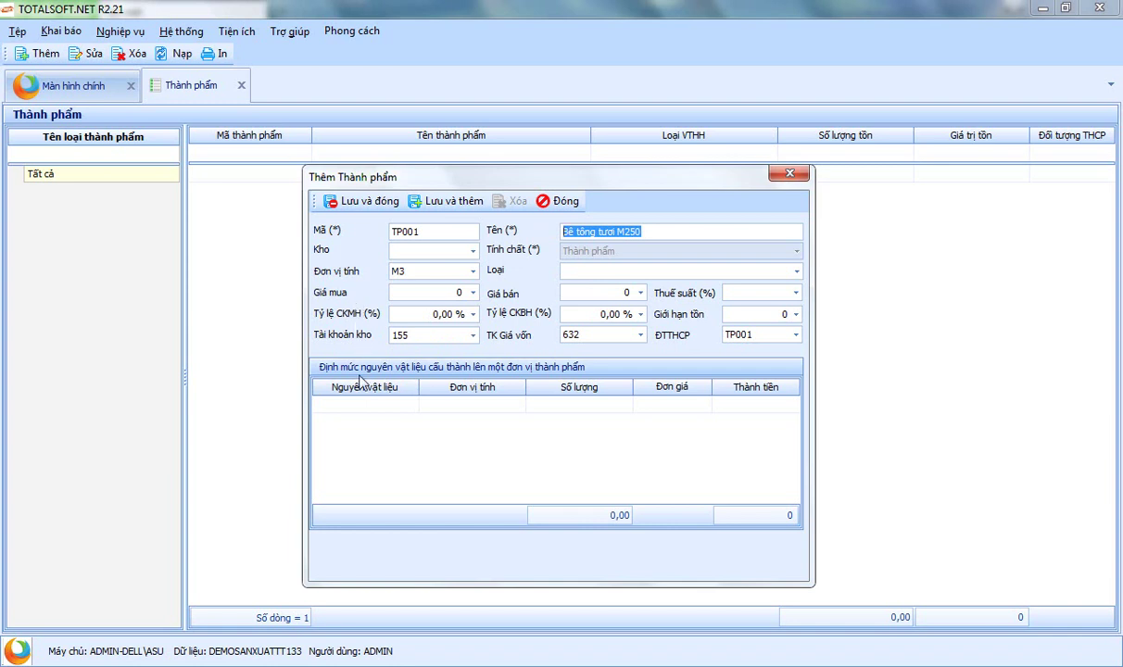
Check the materials available for the product's material norm, then save and close product TP001.
{"action": "left_click", "coordinate": [409, 406]}
{"action": "left_click", "coordinate": [411, 406]}
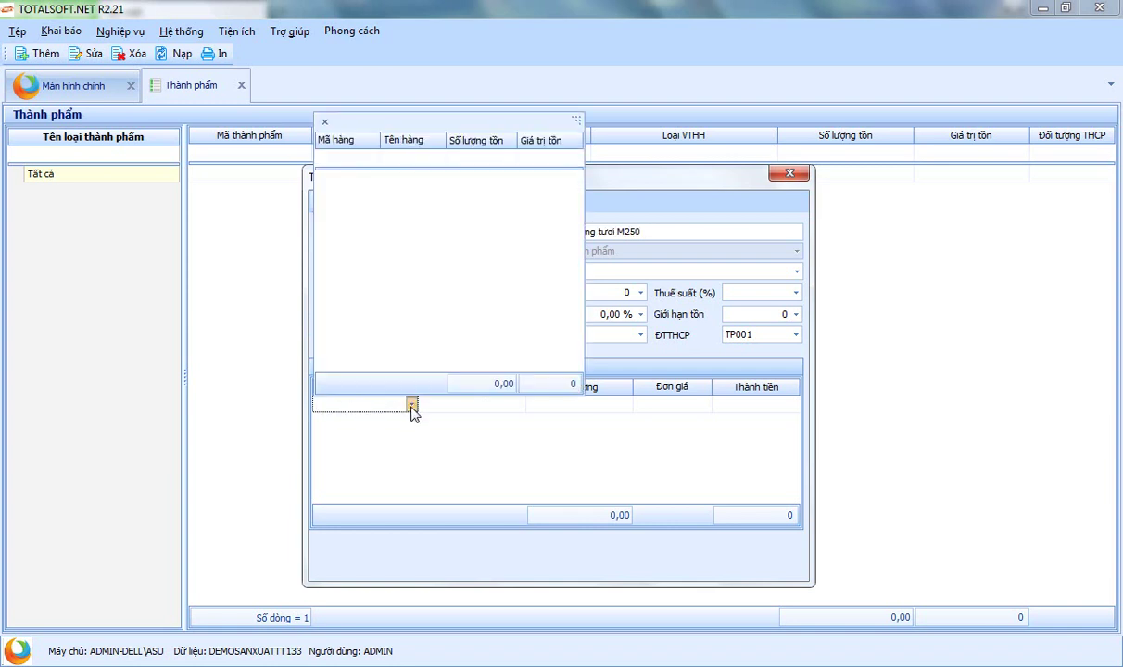
{"action": "left_click", "coordinate": [411, 405]}
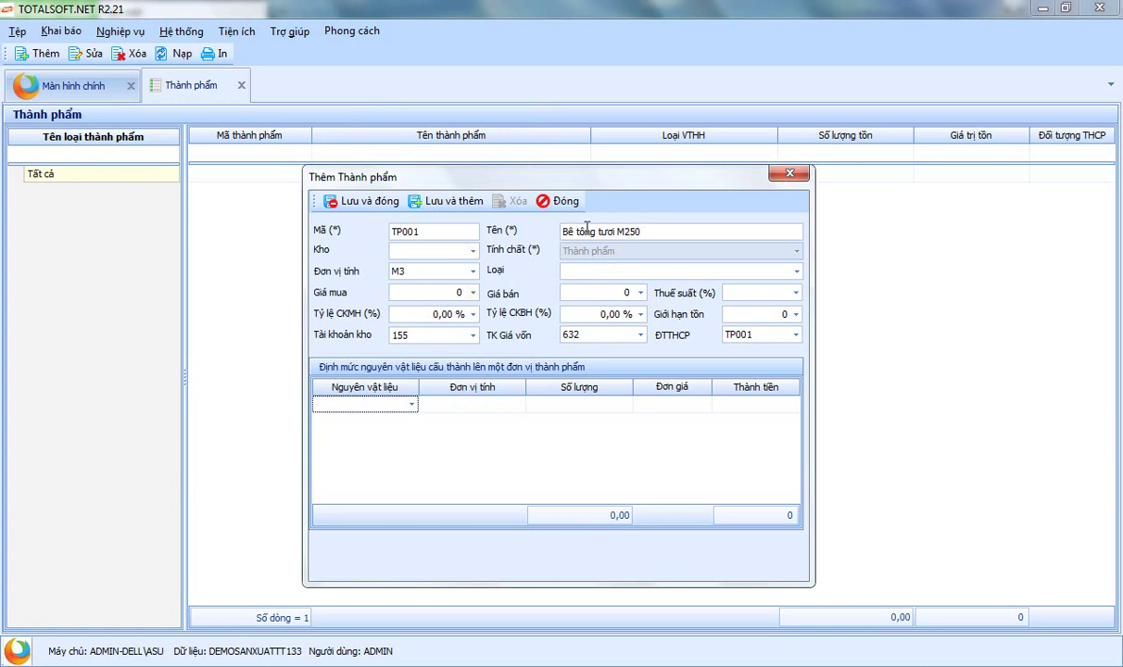
{"action": "left_click", "coordinate": [371, 204]}
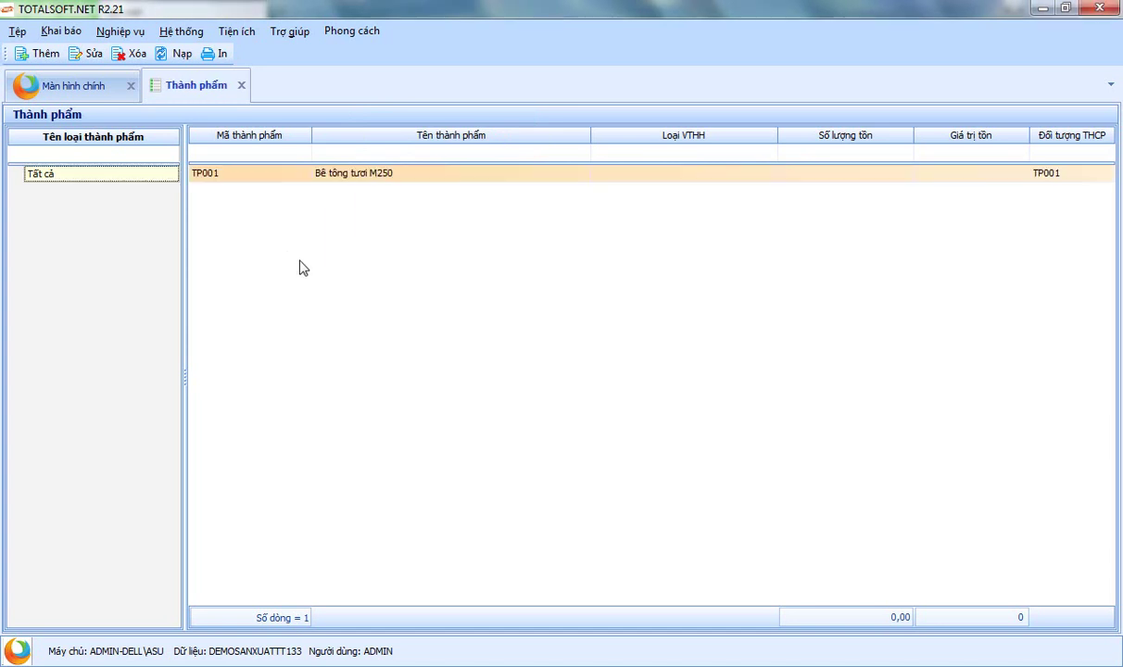
Start a second finished product with code Tp002 and name Bê tông M350.
{"action": "right_click", "coordinate": [289, 194]}
{"action": "left_click", "coordinate": [361, 209]}
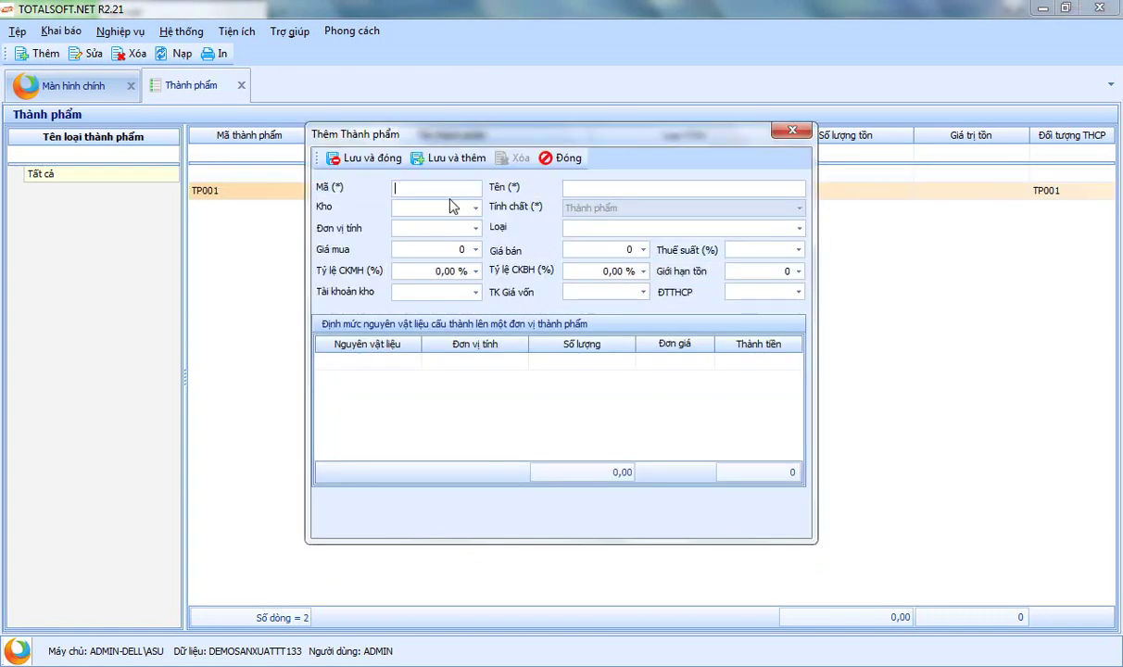
{"action": "type", "text": "Tp002"}
{"action": "key", "text": "Tab"}
{"action": "type", "text": "Bê to"}
{"action": "type", "text": "ng Ma"}
{"action": "key", "text": "BackSpace"}
{"action": "type", "text": "350"}
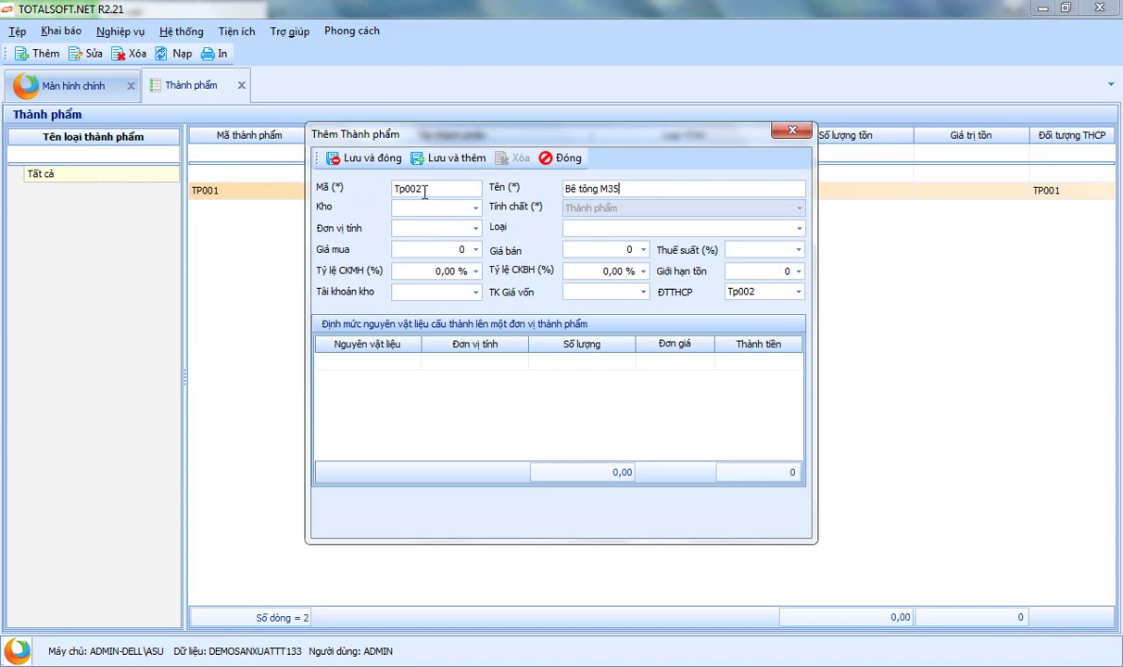
Give product Tp002 the unit M3, inventory account 155 and cost-of-goods account 632, and save it.
{"action": "key", "text": "Tab"}
{"action": "key", "text": "Tab"}
{"action": "type", "text": "M3"}
{"action": "left_click", "coordinate": [434, 290]}
{"action": "type", "text": "155"}
{"action": "left_click", "coordinate": [579, 292]}
{"action": "type", "text": "632"}
{"action": "key", "text": "Tab"}
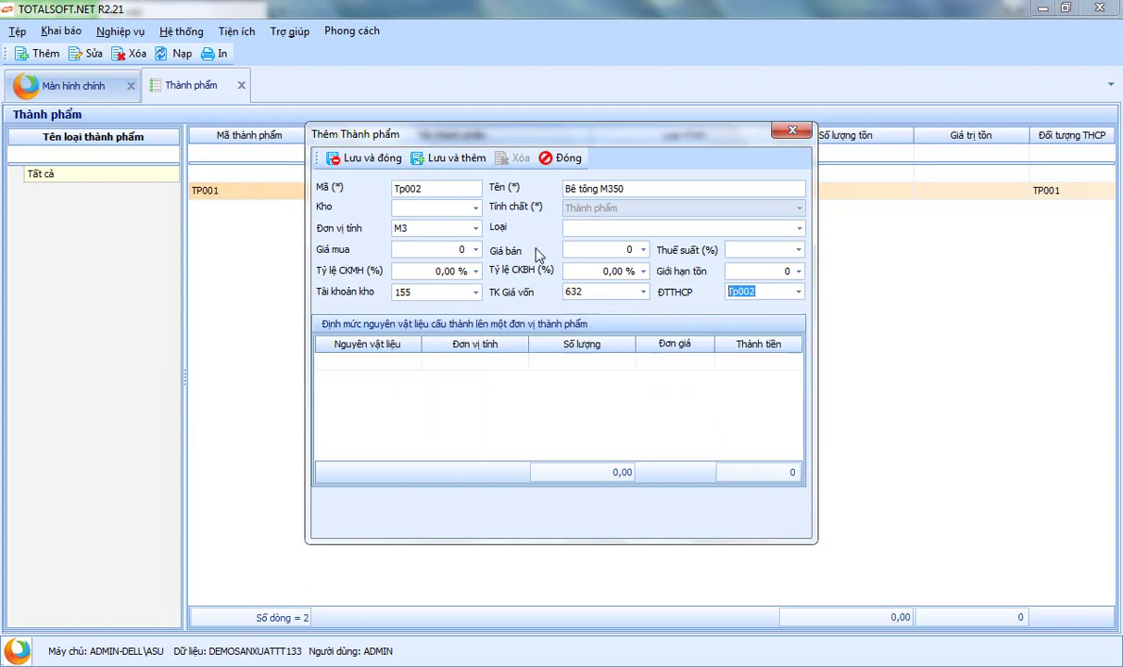
{"action": "left_click", "coordinate": [375, 160]}
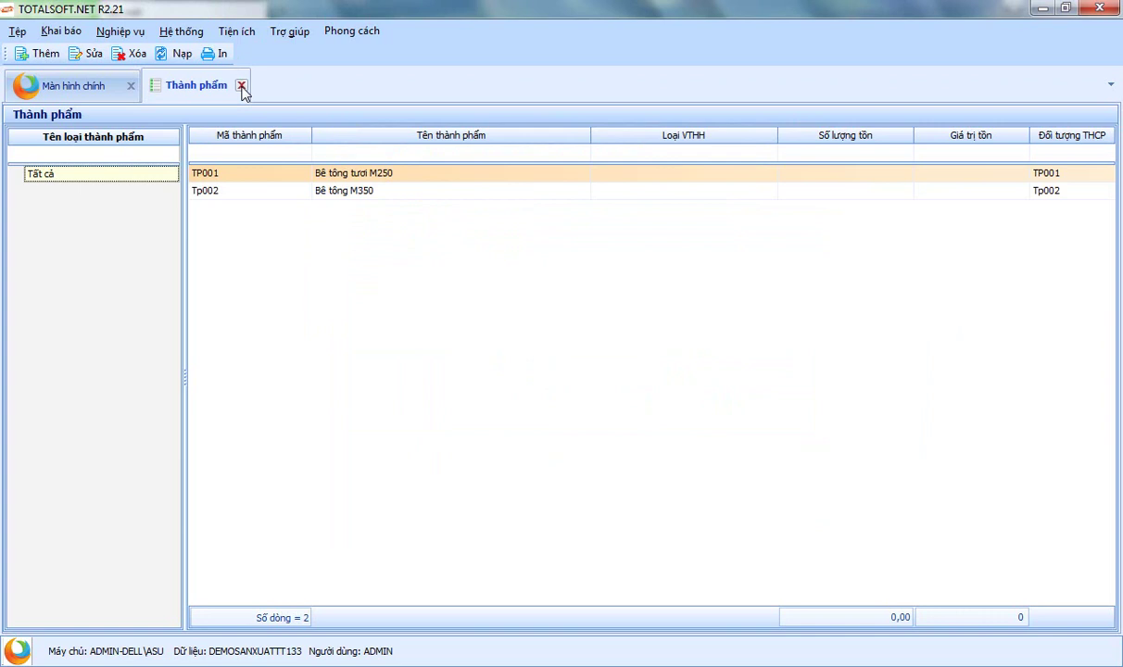
Start a new item in the Vật tư, hàng hóa list and name it Xi măng Hoàng Mai.
{"action": "left_click", "coordinate": [64, 35]}
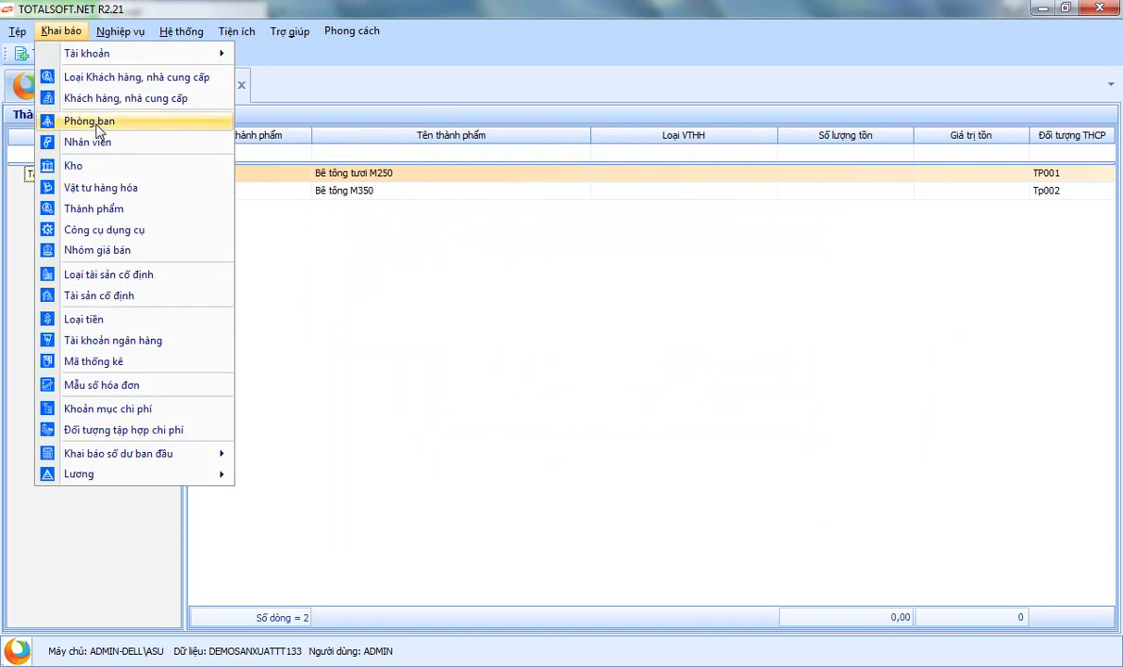
{"action": "left_click", "coordinate": [99, 189]}
{"action": "right_click", "coordinate": [299, 249]}
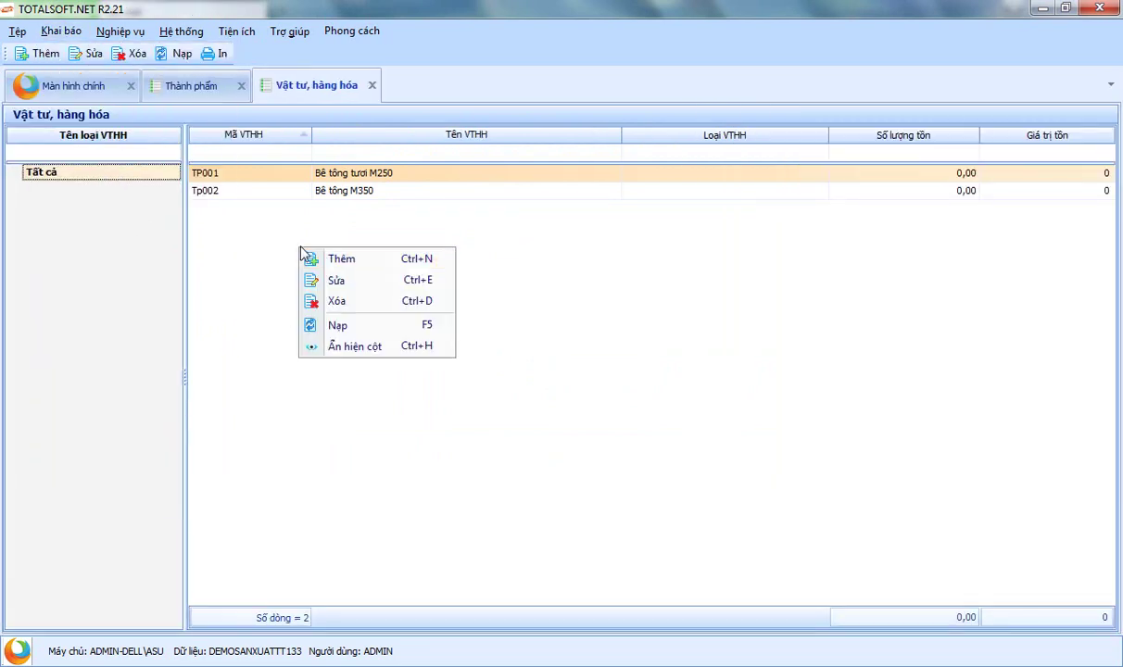
{"action": "left_click", "coordinate": [341, 259]}
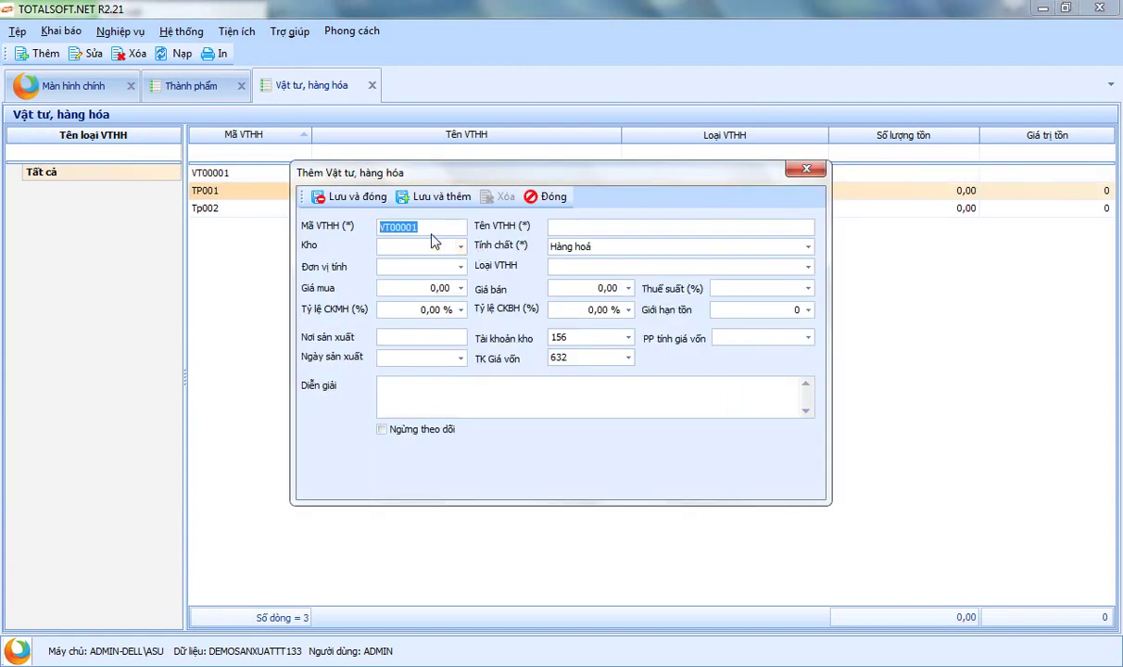
{"action": "left_click", "coordinate": [573, 228]}
{"action": "type", "text": "Xi măng"}
{"action": "key", "text": "BackSpace"}
{"action": "key", "text": "BackSpace"}
{"action": "key", "text": "BackSpace"}
{"action": "type", "text": "ang"}
{"action": "key", "text": "BackSpace"}
{"action": "key", "text": "BackSpace"}
{"action": "key", "text": "BackSpace"}
{"action": "type", "text": "a"}
{"action": "key", "text": "BackSpace"}
{"action": "type", "text": "ăng"}
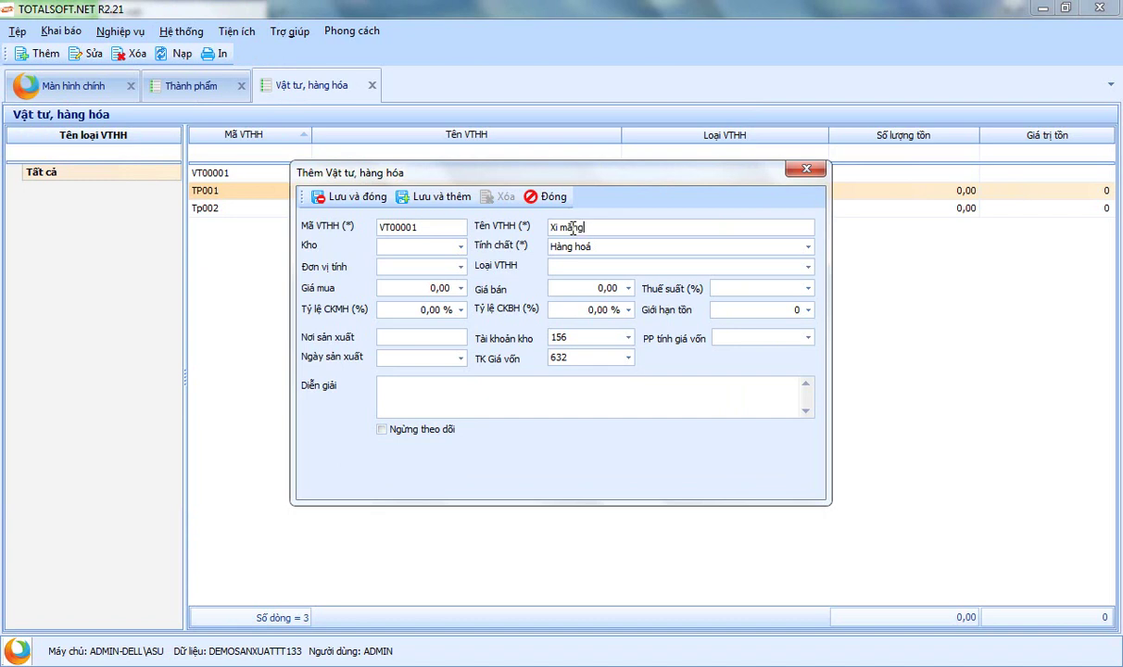
{"action": "type", "text": " Hoàng Mia"}
{"action": "key", "text": "BackSpace"}
{"action": "key", "text": "BackSpace"}
{"action": "type", "text": "ai"}
Set the cement item's unit to Tấn and its inventory account to 152.
{"action": "key", "text": "Tab"}
{"action": "key", "text": "Tab"}
{"action": "type", "text": "Tấn"}
{"action": "left_click", "coordinate": [584, 339]}
{"action": "type", "text": "152"}
{"action": "key", "text": "Tab"}
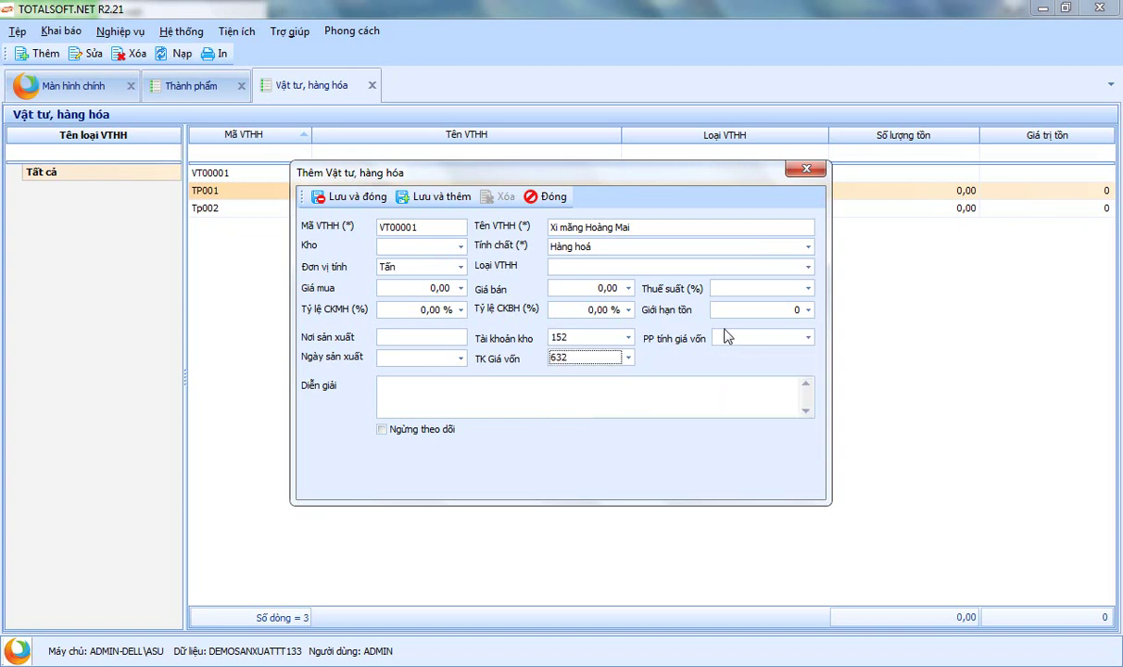
Choose Bình quân cuối kỳ as the cement item's costing method and save the item.
{"action": "left_click", "coordinate": [807, 337]}
{"action": "left_click", "coordinate": [704, 369]}
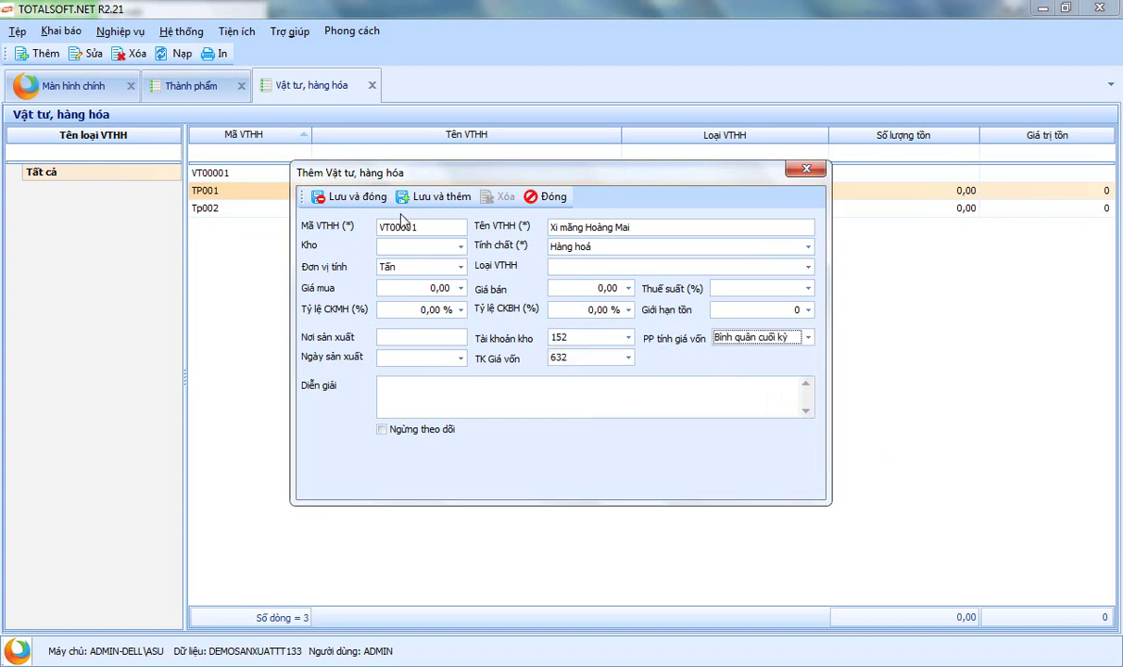
{"action": "left_click", "coordinate": [352, 197]}
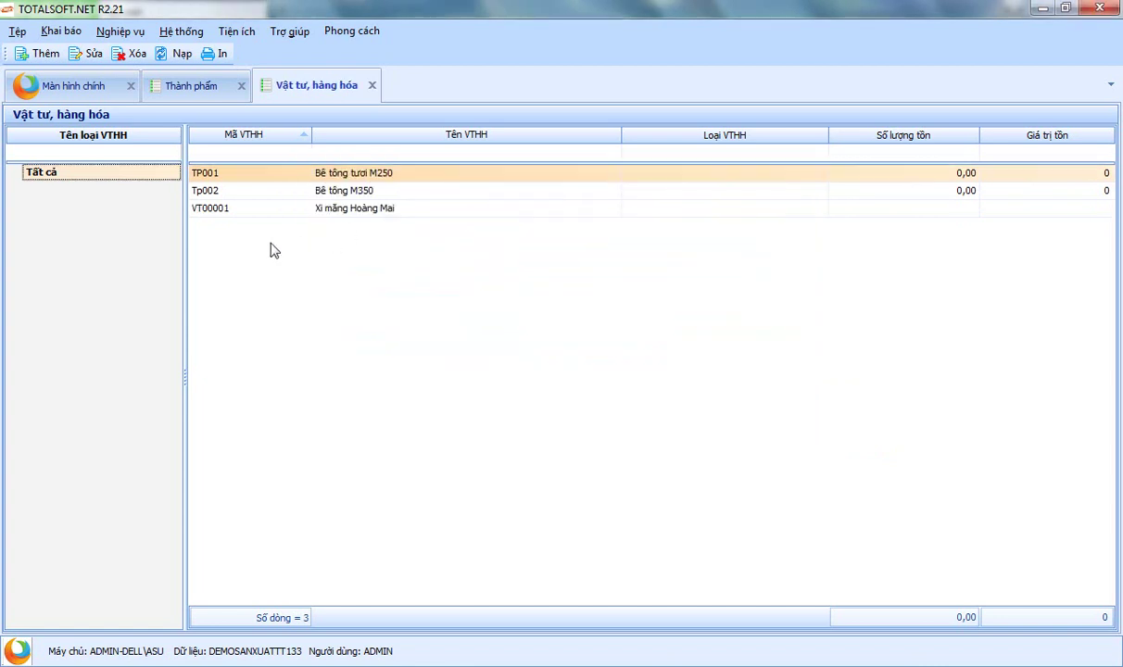
Start another Vật tư, hàng hóa item named Cát with the unit M3.
{"action": "right_click", "coordinate": [245, 235]}
{"action": "left_click", "coordinate": [289, 252]}
{"action": "left_click", "coordinate": [630, 227]}
{"action": "type", "text": "Cát"}
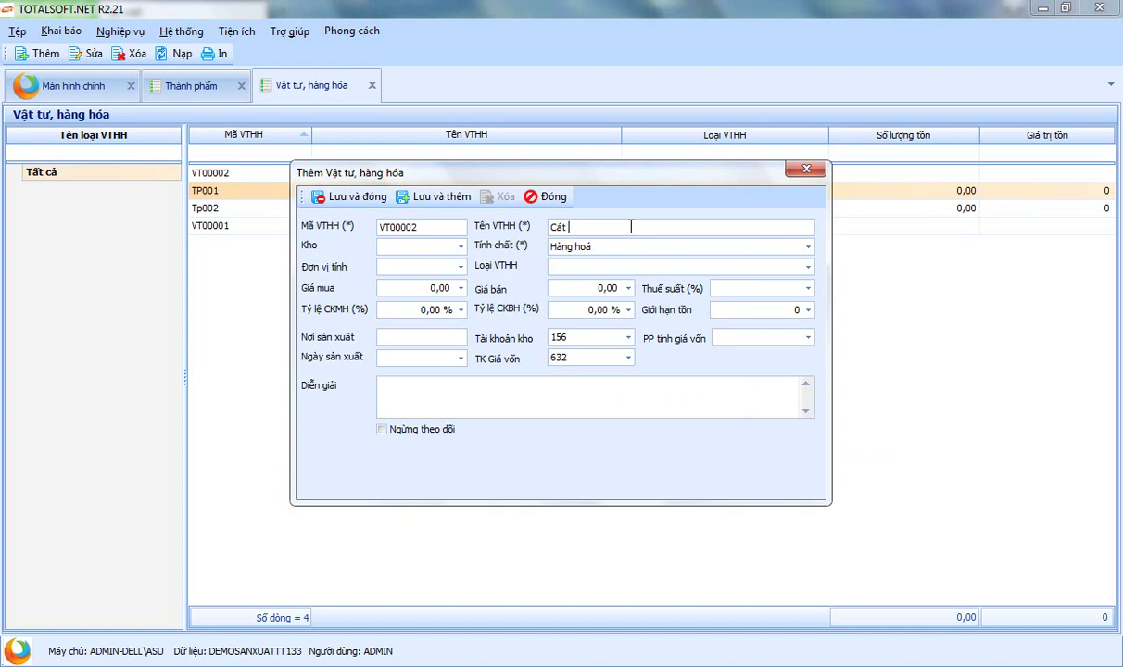
{"action": "key", "text": "Tab"}
{"action": "key", "text": "Tab"}
{"action": "type", "text": "M3"}
{"action": "key", "text": "Tab"}
Set the Cát item's type to Nguyên liệu, vật liệu and its costing method to Bình quân cuối kỳ, and save it.
{"action": "left_click", "coordinate": [550, 246]}
{"action": "left_click", "coordinate": [587, 279]}
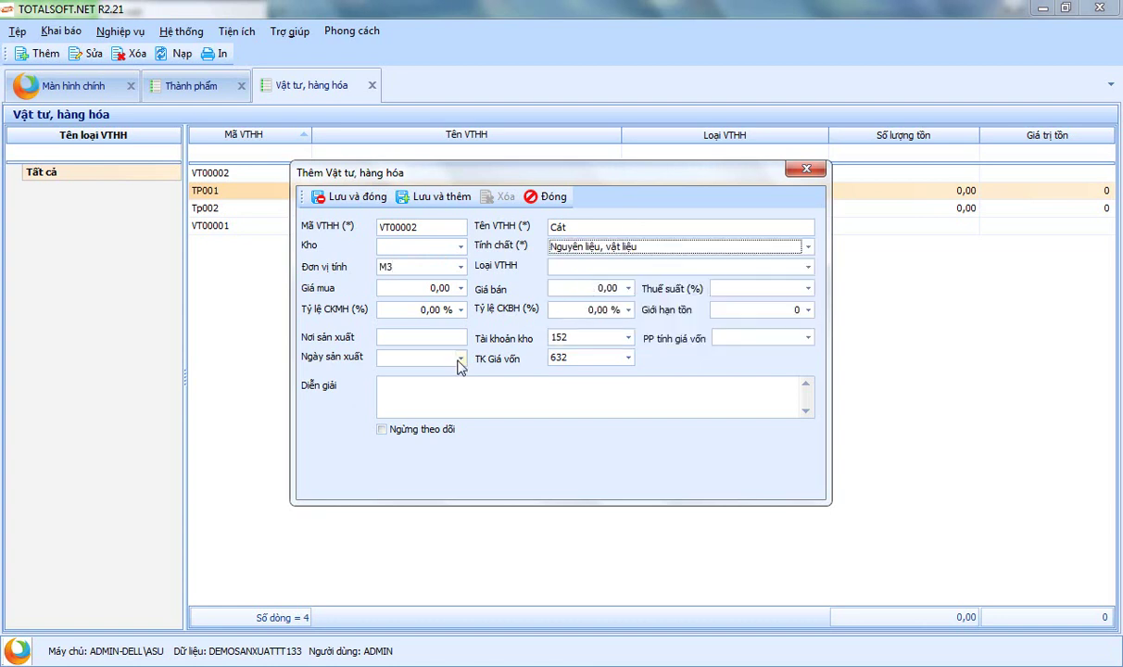
{"action": "left_click", "coordinate": [807, 338]}
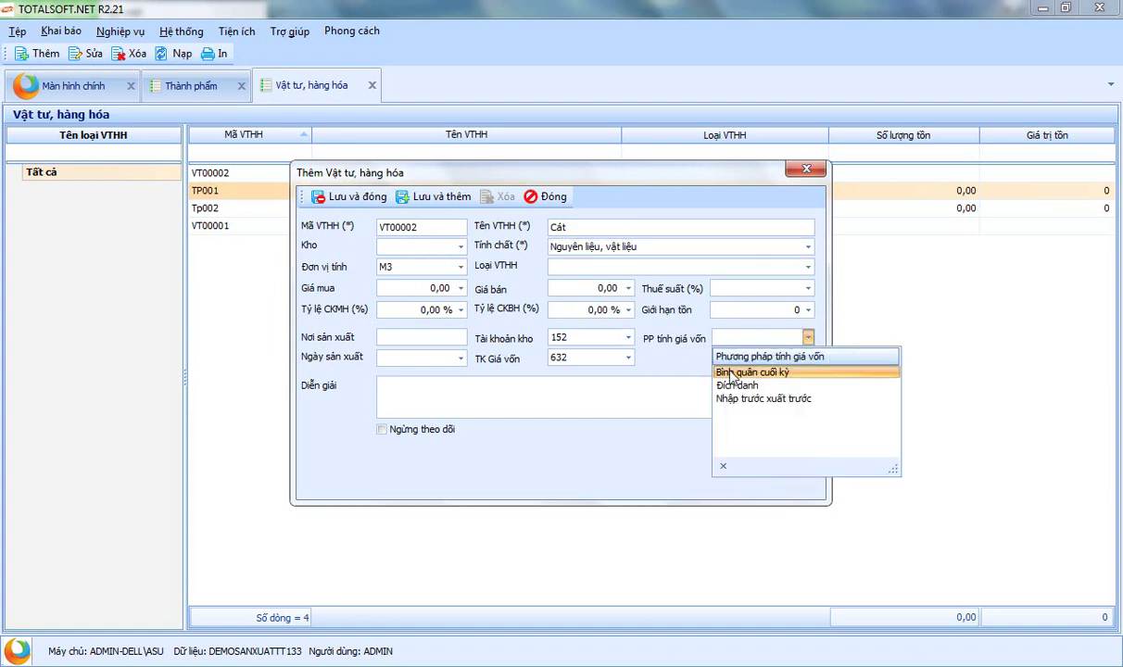
{"action": "left_click", "coordinate": [732, 376]}
{"action": "left_click", "coordinate": [336, 194]}
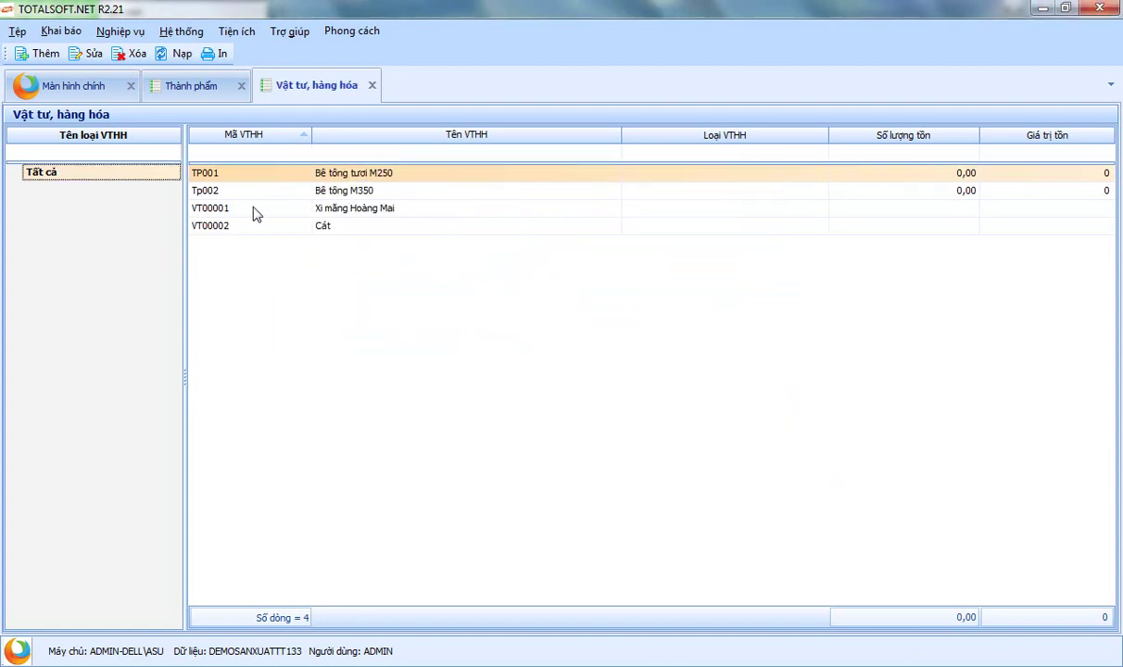
Change the type of item Xi măng Hoàng Mai to Nguyên liệu, vật liệu and save it.
{"action": "left_click", "coordinate": [248, 214]}
{"action": "double_click", "coordinate": [387, 215]}
{"action": "left_click", "coordinate": [556, 247]}
{"action": "left_click", "coordinate": [586, 278]}
{"action": "left_click", "coordinate": [349, 196]}
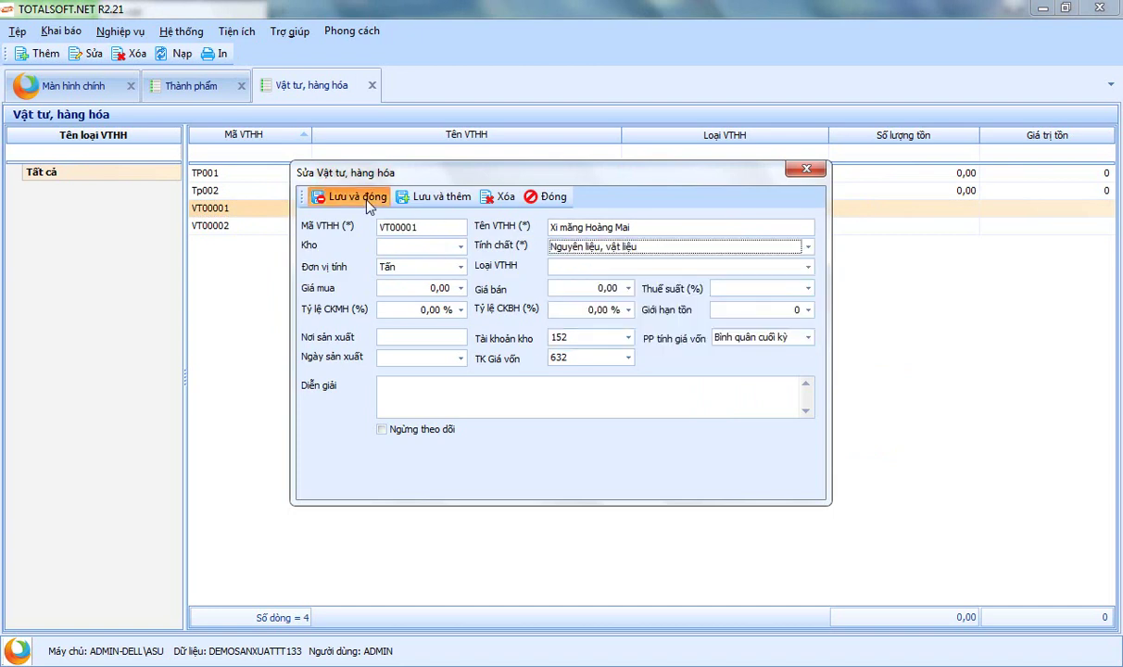
Start another Vật tư, hàng hóa item named Đá 1x2 with the unit M3.
{"action": "right_click", "coordinate": [252, 253]}
{"action": "left_click", "coordinate": [278, 263]}
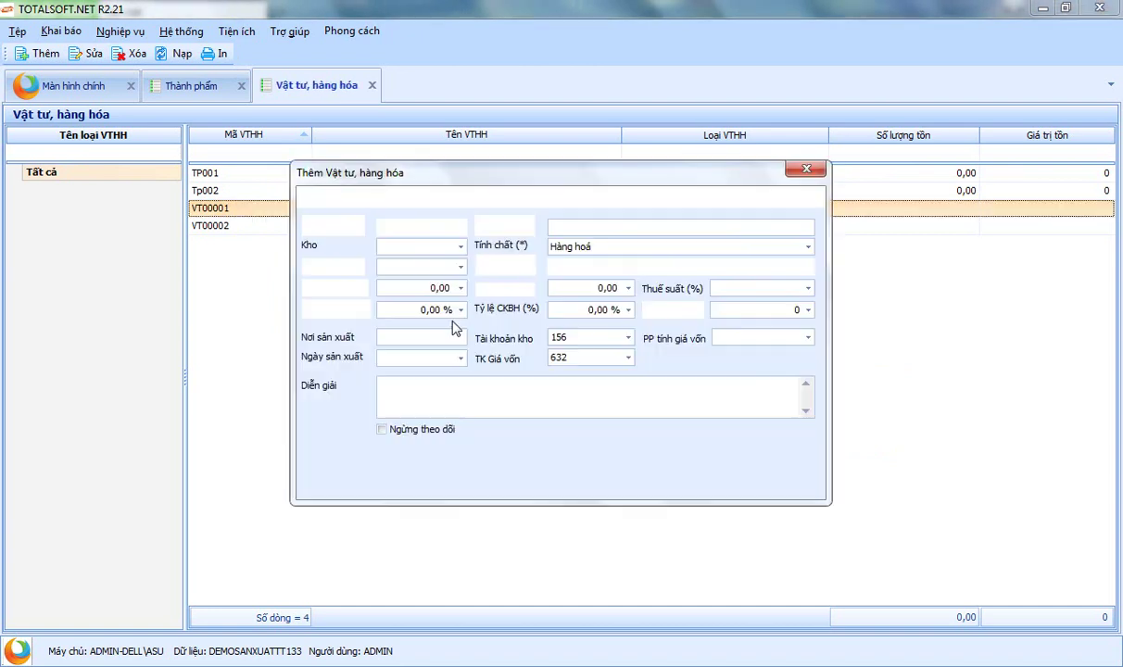
{"action": "left_click", "coordinate": [572, 228]}
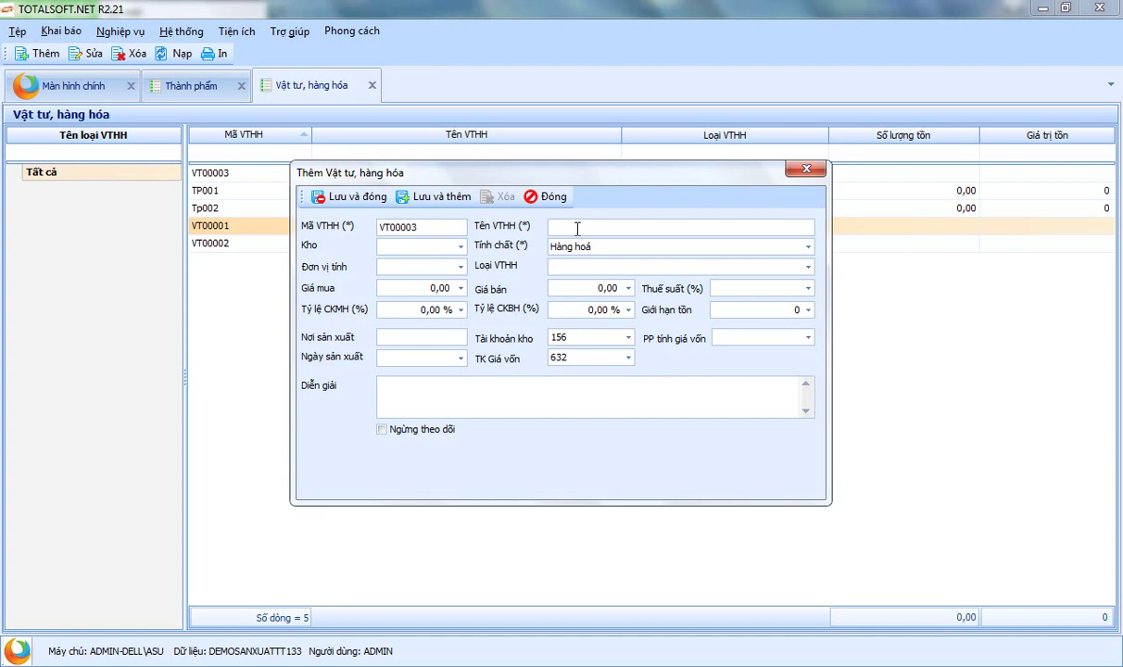
{"action": "type", "text": "Đa"}
{"action": "type", "text": "s 1"}
{"action": "type", "text": "x2"}
{"action": "key", "text": "Tab"}
{"action": "left_click", "coordinate": [399, 270]}
{"action": "type", "text": "M3"}
Set the Đá 1x2 item's type to Nguyên liệu, vật liệu and its costing method to Bình quân cuối kỳ, and save it.
{"action": "left_click", "coordinate": [589, 247]}
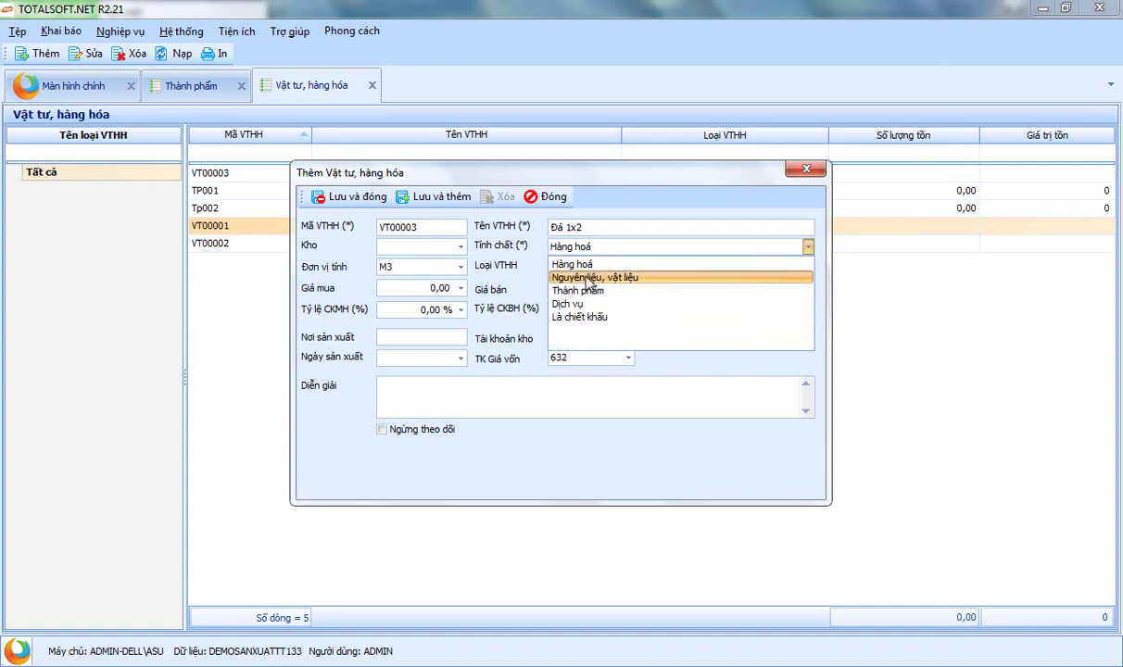
{"action": "left_click", "coordinate": [589, 278]}
{"action": "left_click", "coordinate": [807, 337]}
{"action": "left_click", "coordinate": [736, 371]}
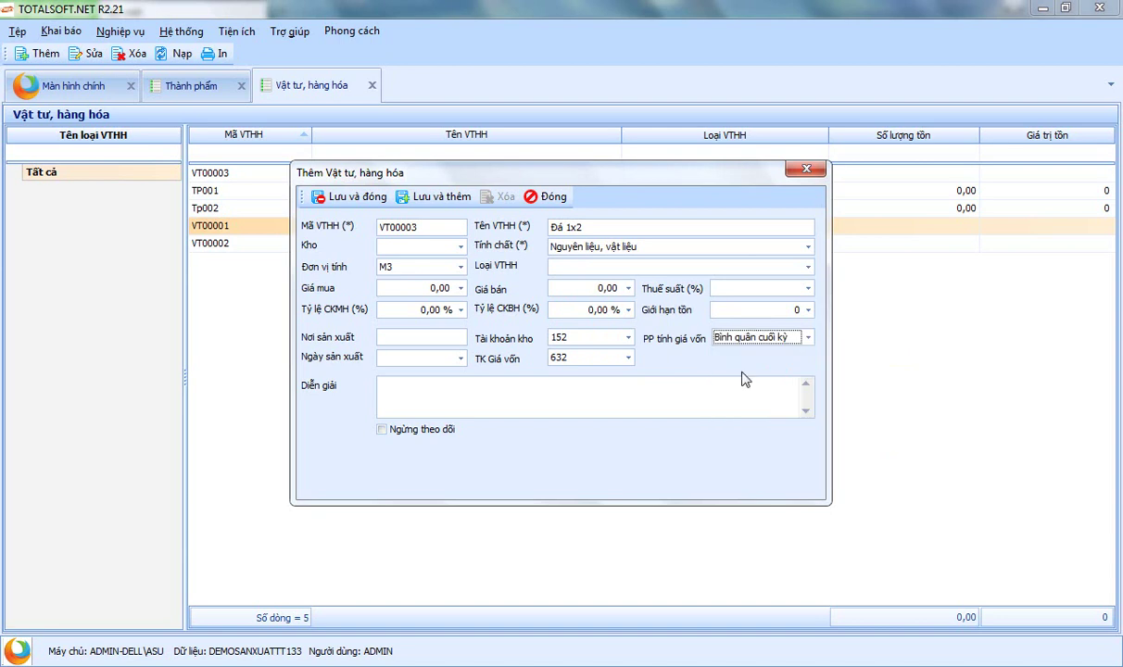
{"action": "left_click", "coordinate": [343, 196]}
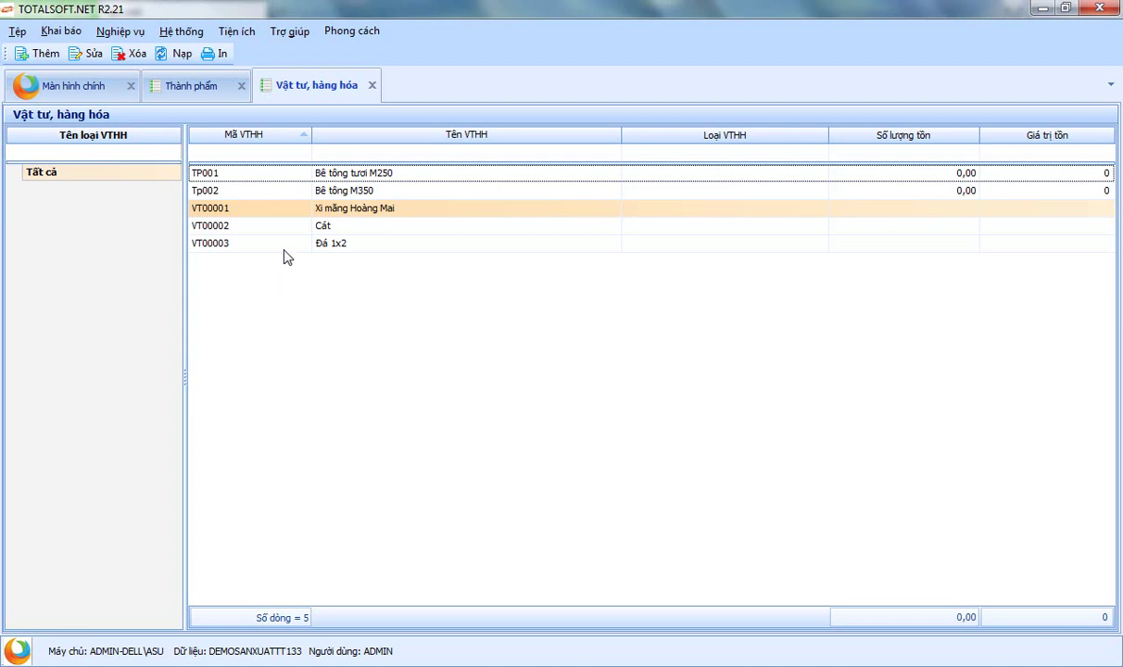
Close the Vật tư, hàng hóa and Thành phẩm lists.
{"action": "left_click", "coordinate": [200, 89]}
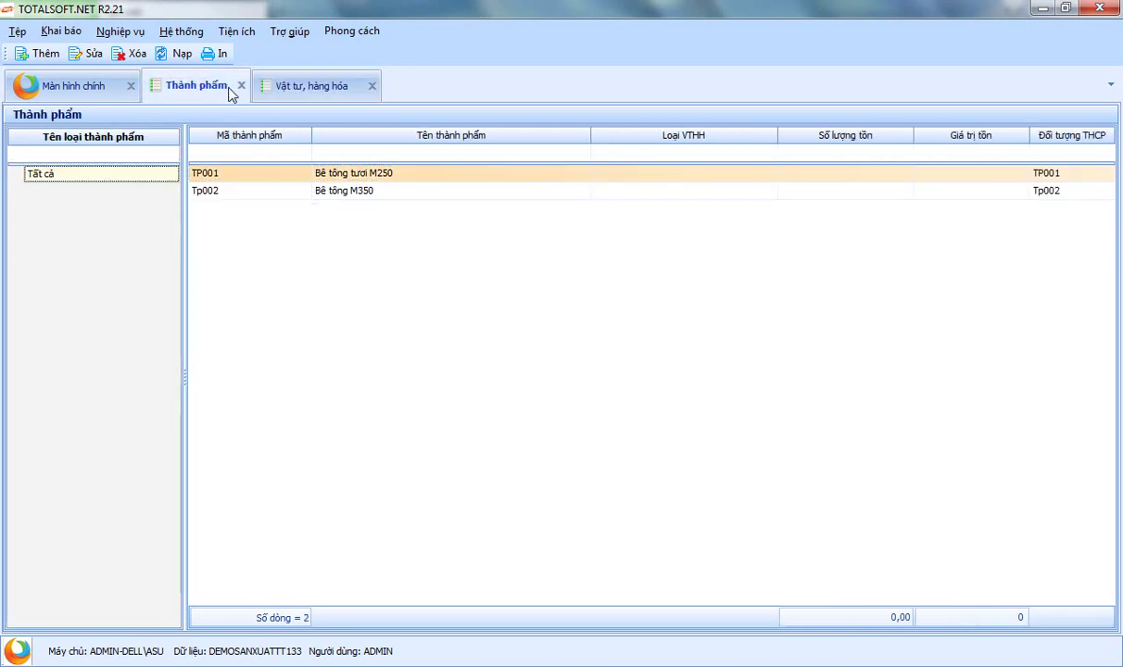
{"action": "left_click", "coordinate": [320, 88]}
{"action": "left_click", "coordinate": [372, 86]}
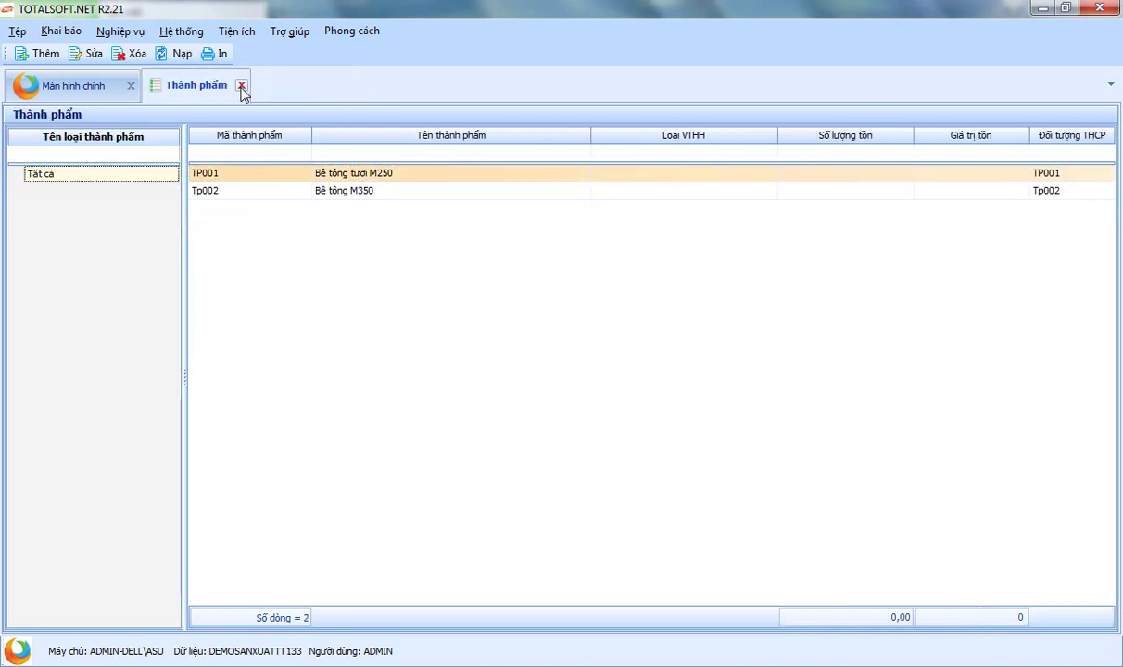
{"action": "left_click", "coordinate": [241, 86]}
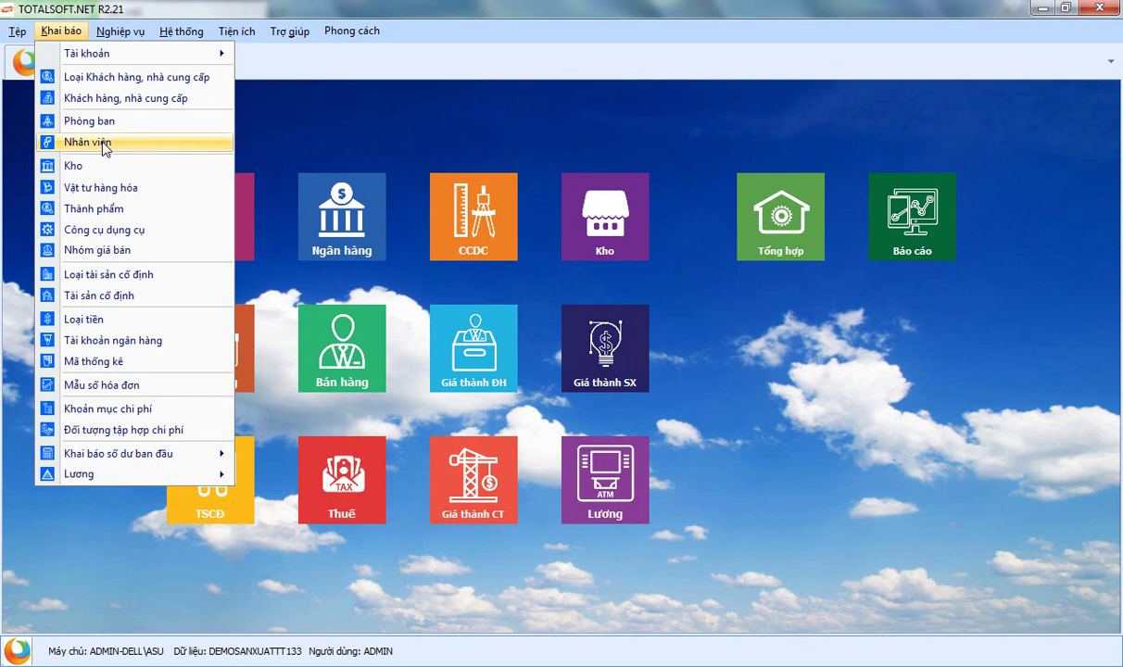
Reopen the Vật tư, hàng hóa list and start a new item named Dầu Diezel with the unit Lít.
{"action": "left_click", "coordinate": [92, 187]}
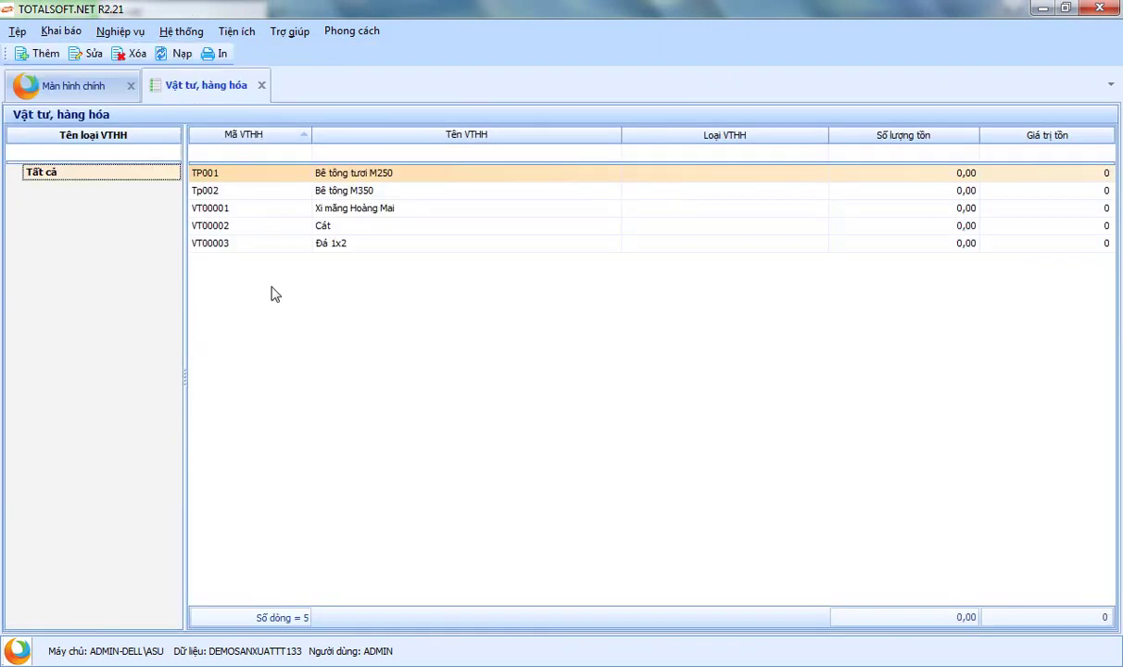
{"action": "right_click", "coordinate": [258, 272]}
{"action": "left_click", "coordinate": [280, 288]}
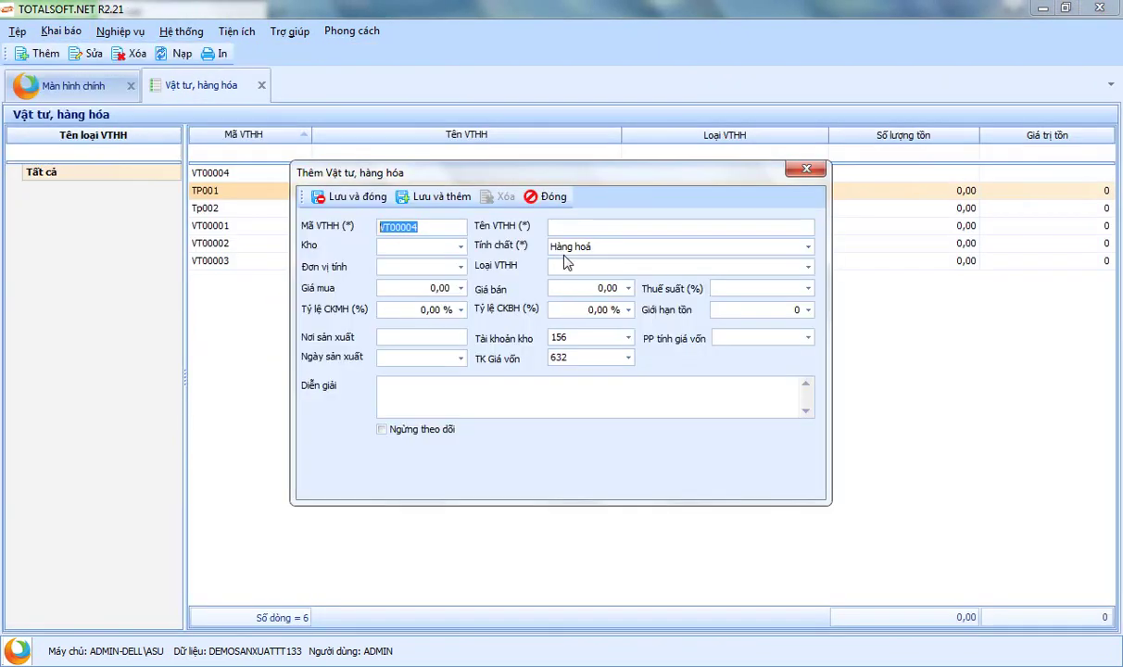
{"action": "left_click", "coordinate": [561, 227]}
{"action": "type", "text": "Dầu"}
{"action": "key", "text": "BackSpace"}
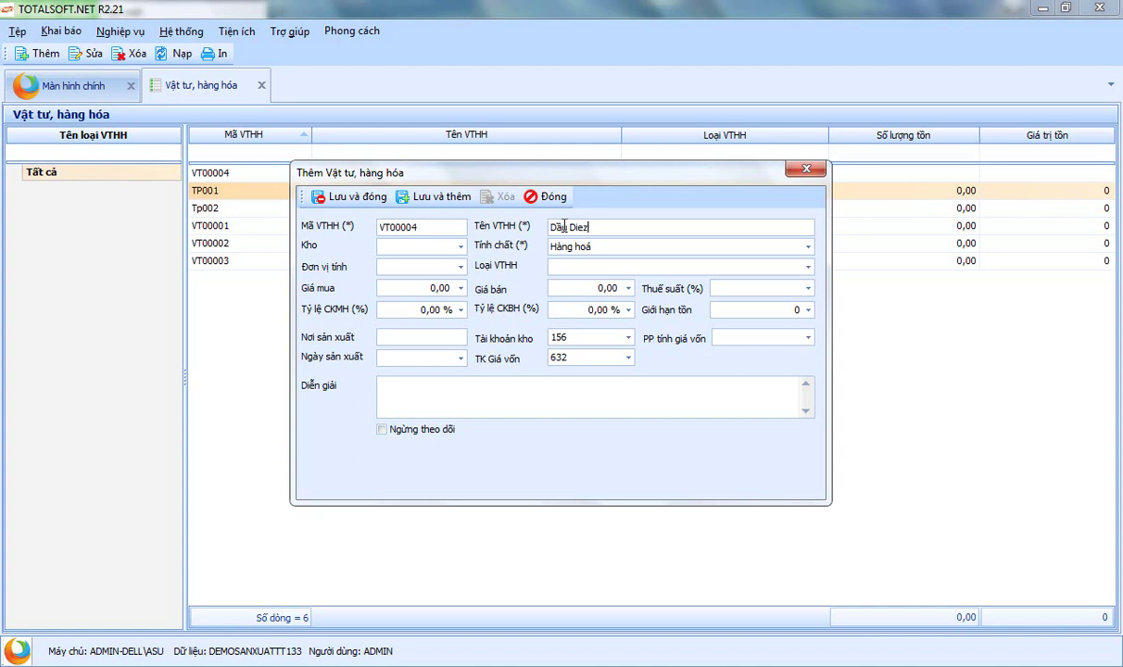
{"action": "key", "text": "Tab"}
{"action": "left_click", "coordinate": [565, 226]}
{"action": "type", "text": "e"}
{"action": "key", "text": "Tab"}
{"action": "left_click", "coordinate": [608, 227]}
{"action": "type", "text": "z"}
{"action": "key", "text": "Tab"}
{"action": "left_click", "coordinate": [401, 266]}
{"action": "type", "text": "Lít"}
Set the Dầu Diezel item to Nguyên liệu, vật liệu with costing method Bình quân cuối kỳ, save it and close the list.
{"action": "left_click", "coordinate": [628, 338]}
{"action": "left_click", "coordinate": [595, 229]}
{"action": "left_click", "coordinate": [596, 252]}
{"action": "left_click", "coordinate": [593, 275]}
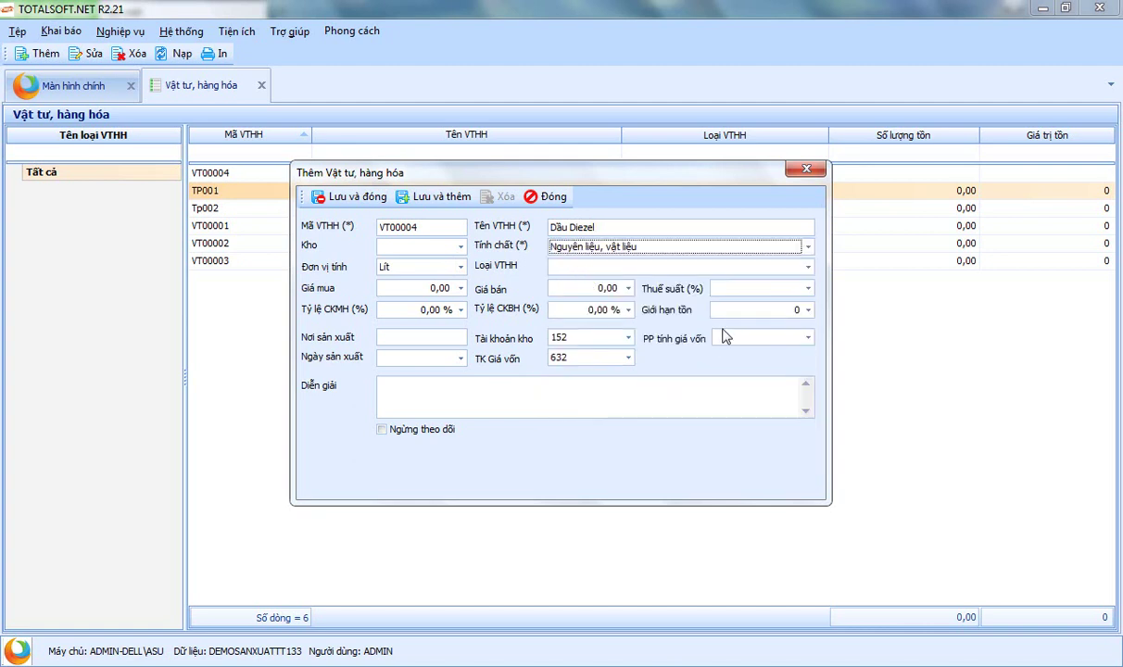
{"action": "left_click", "coordinate": [731, 339]}
{"action": "left_click", "coordinate": [753, 372]}
{"action": "left_click", "coordinate": [348, 196]}
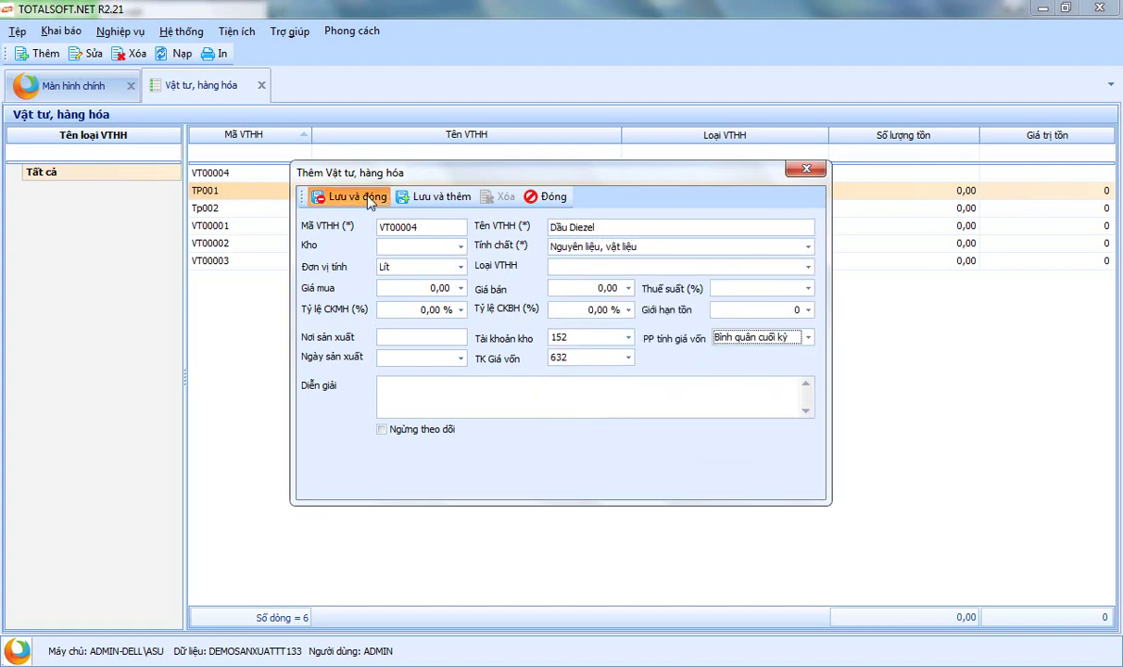
{"action": "left_click", "coordinate": [262, 85]}
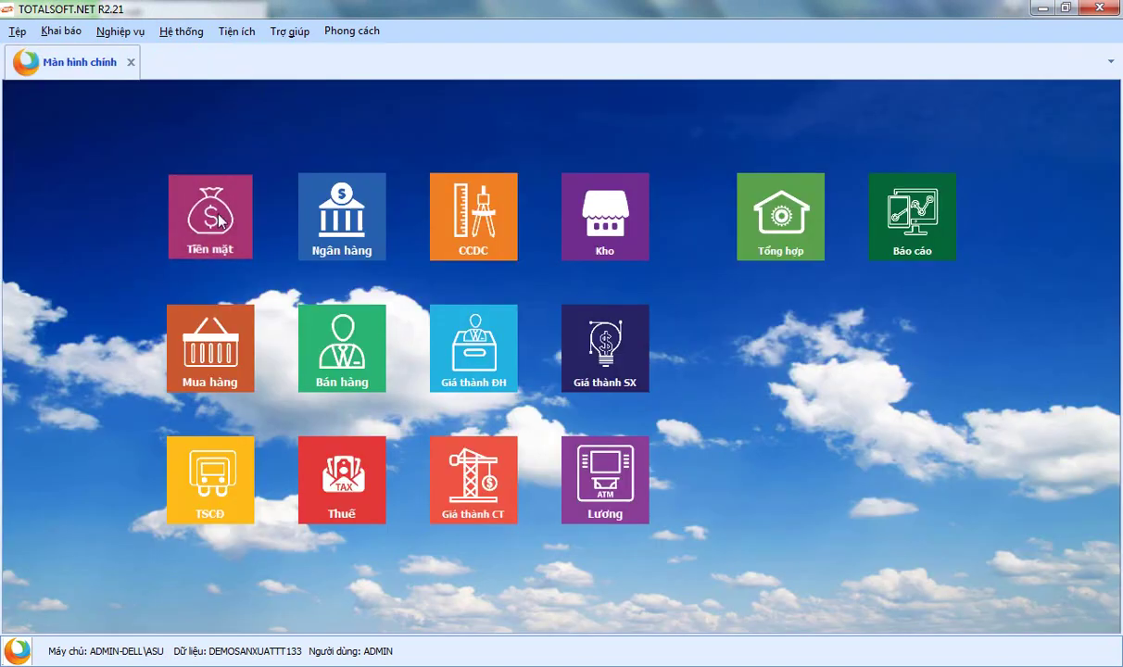
Create a new Phiếu chi cash payment voucher with Công ty ABC as its Đối tượng.
{"action": "left_click", "coordinate": [220, 219]}
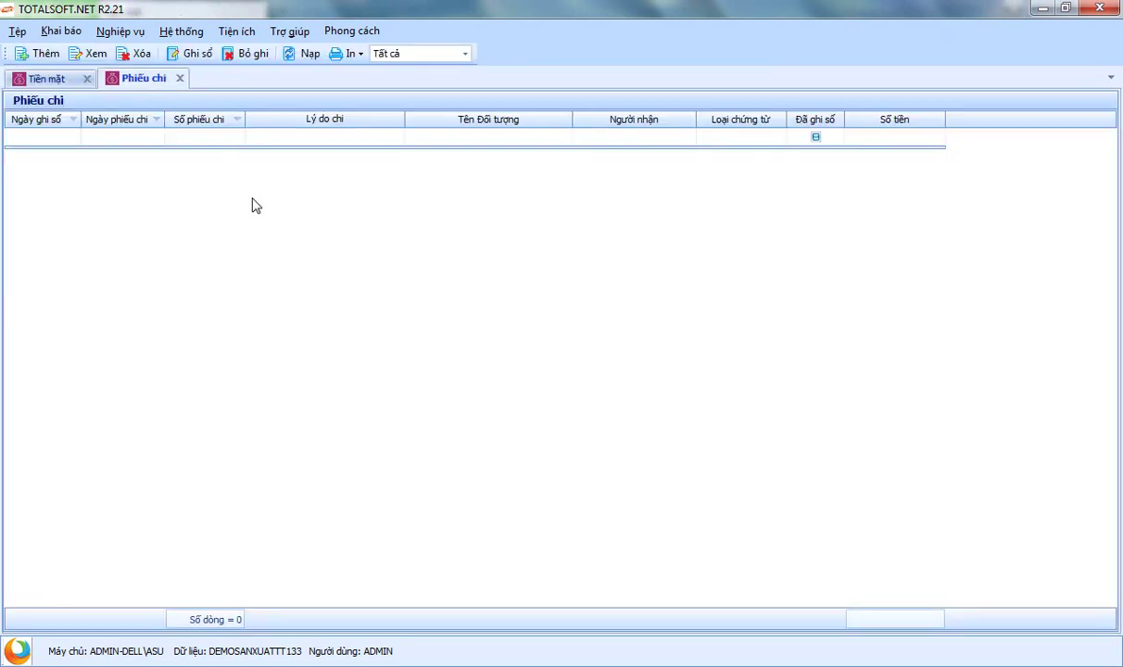
{"action": "right_click", "coordinate": [251, 199]}
{"action": "left_click", "coordinate": [293, 210]}
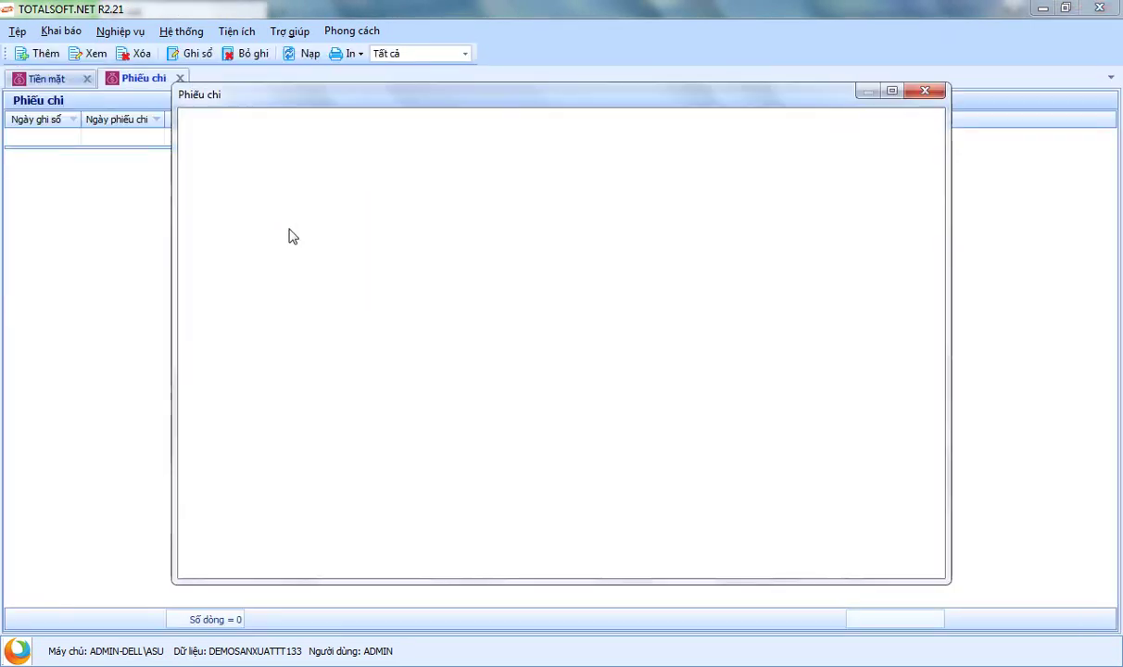
{"action": "left_click", "coordinate": [350, 188]}
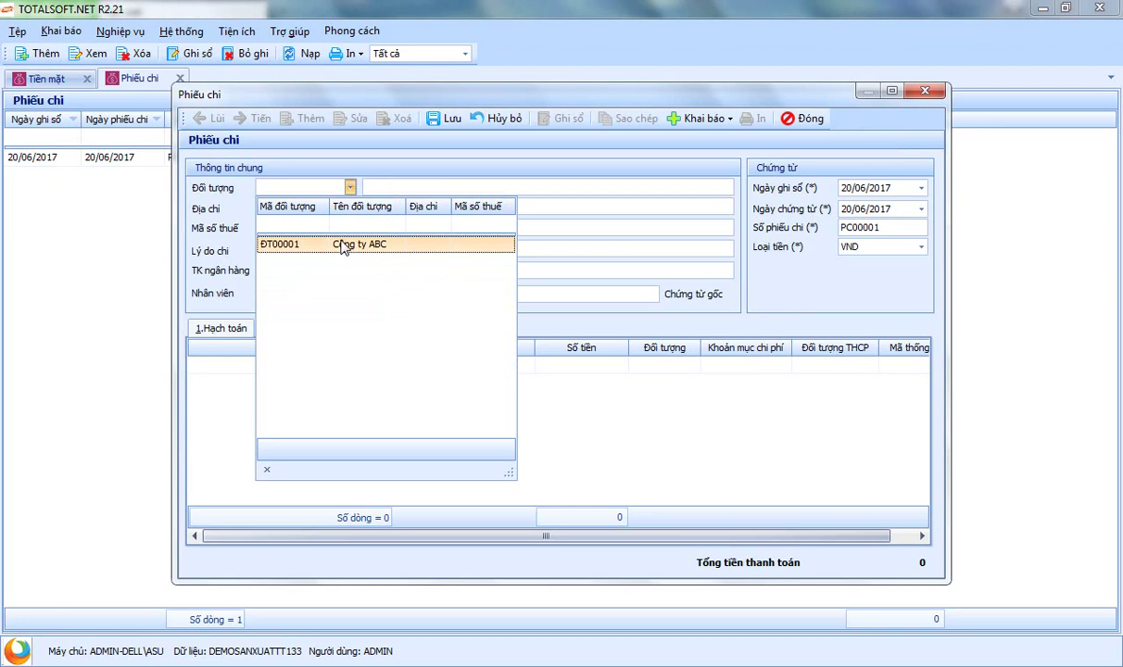
{"action": "left_click", "coordinate": [326, 232]}
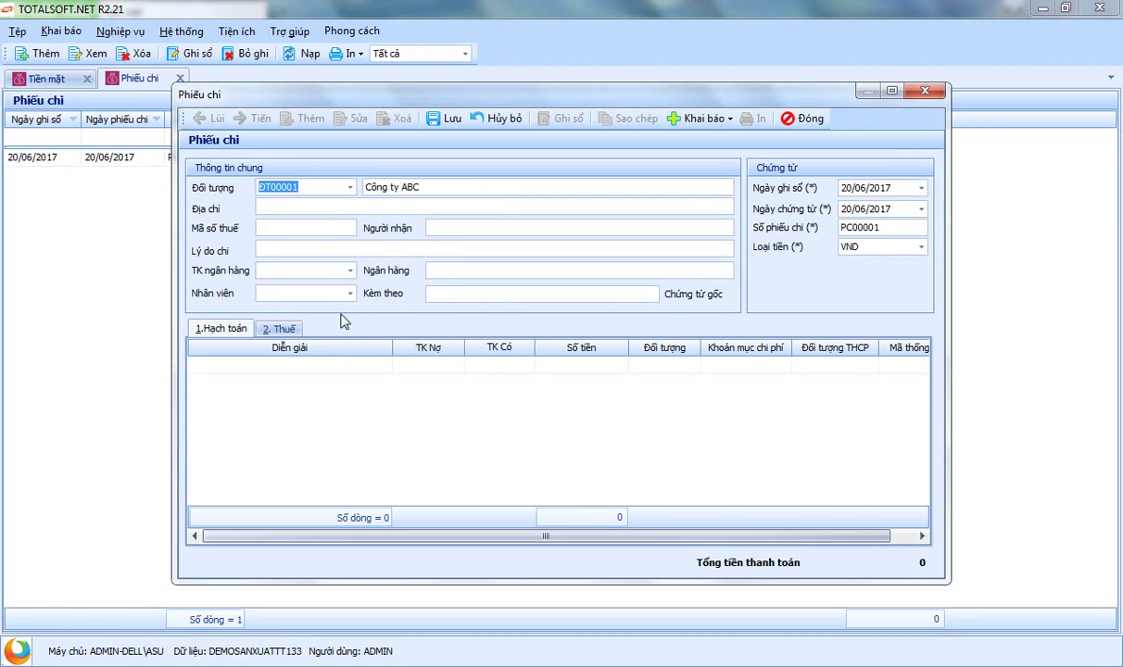
Add an accounting line described as Thanh toán tiền điện sản xuất with debit account 154.
{"action": "key", "text": "Tab"}
{"action": "key", "text": "Tab"}
{"action": "key", "text": "Tab"}
{"action": "key", "text": "Tab"}
{"action": "key", "text": "Tab"}
{"action": "key", "text": "Tab"}
{"action": "left_click", "coordinate": [305, 363]}
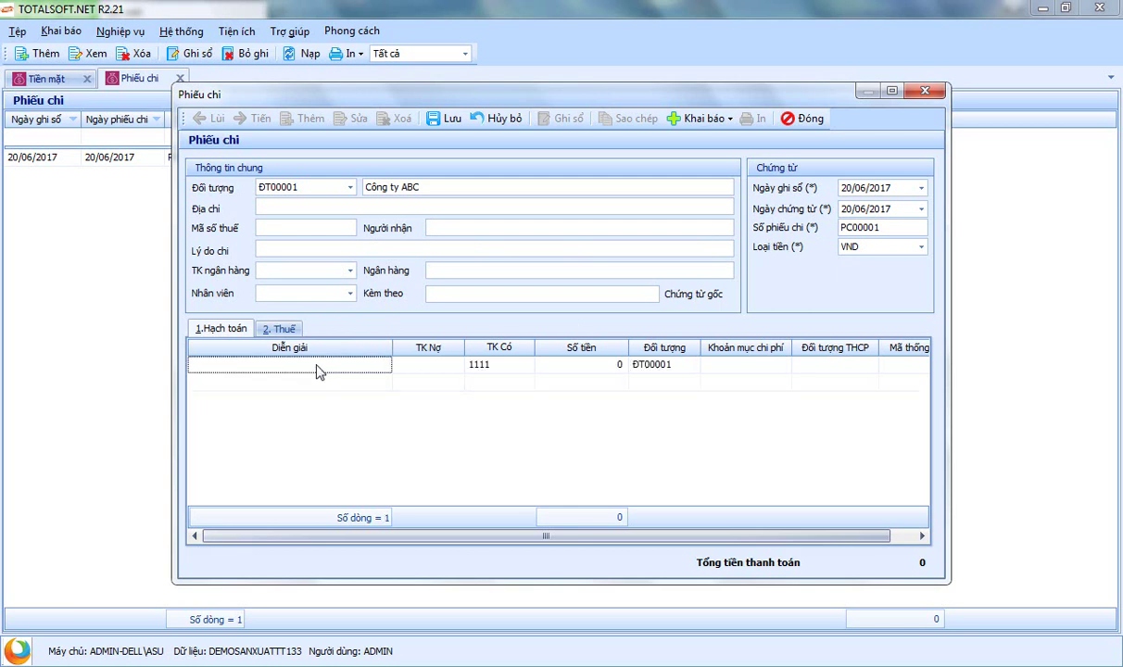
{"action": "left_click", "coordinate": [290, 365]}
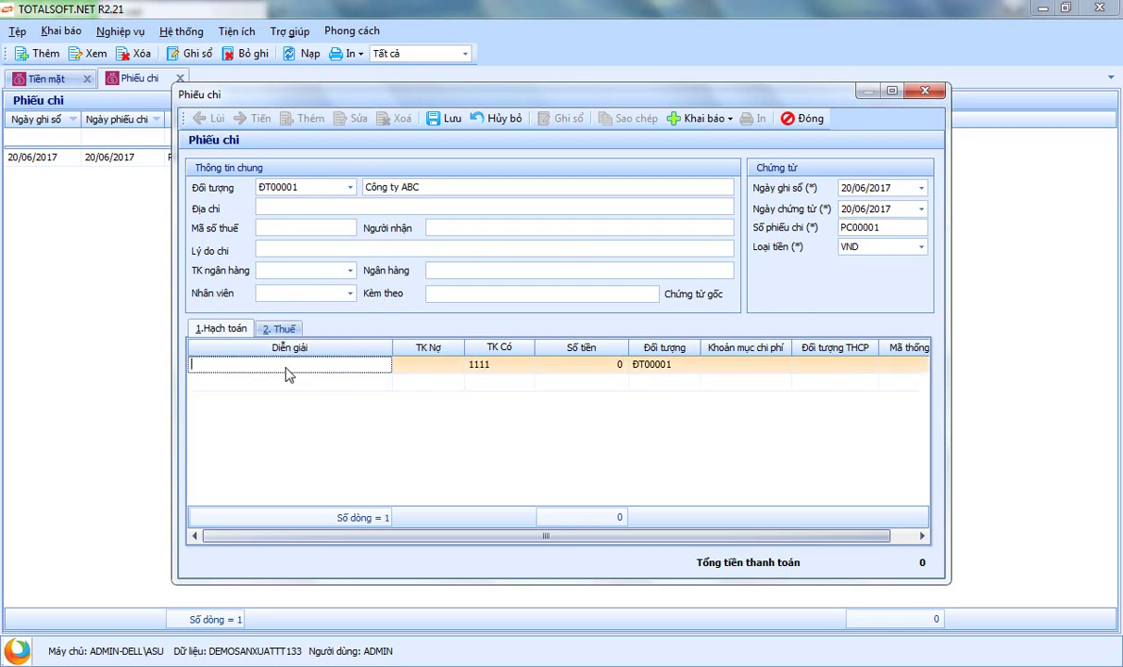
{"action": "type", "text": "Thanh toa"}
{"action": "type", "text": "n tiền điện sản xuất"}
{"action": "key", "text": "Tab"}
{"action": "type", "text": "154"}
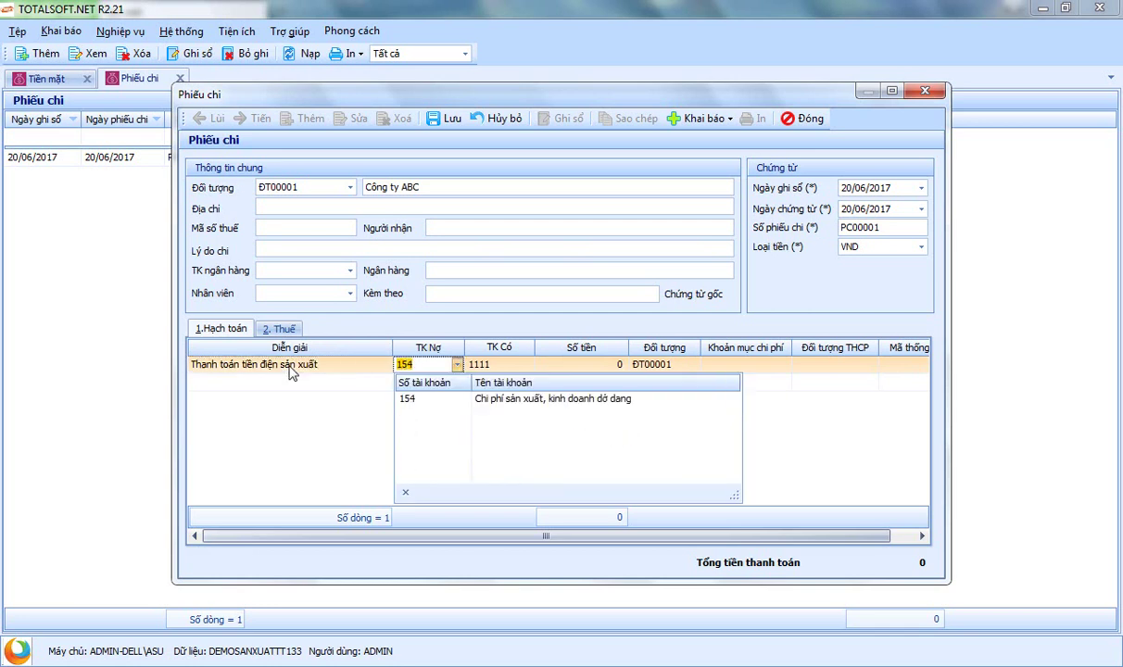
{"action": "key", "text": "Return"}
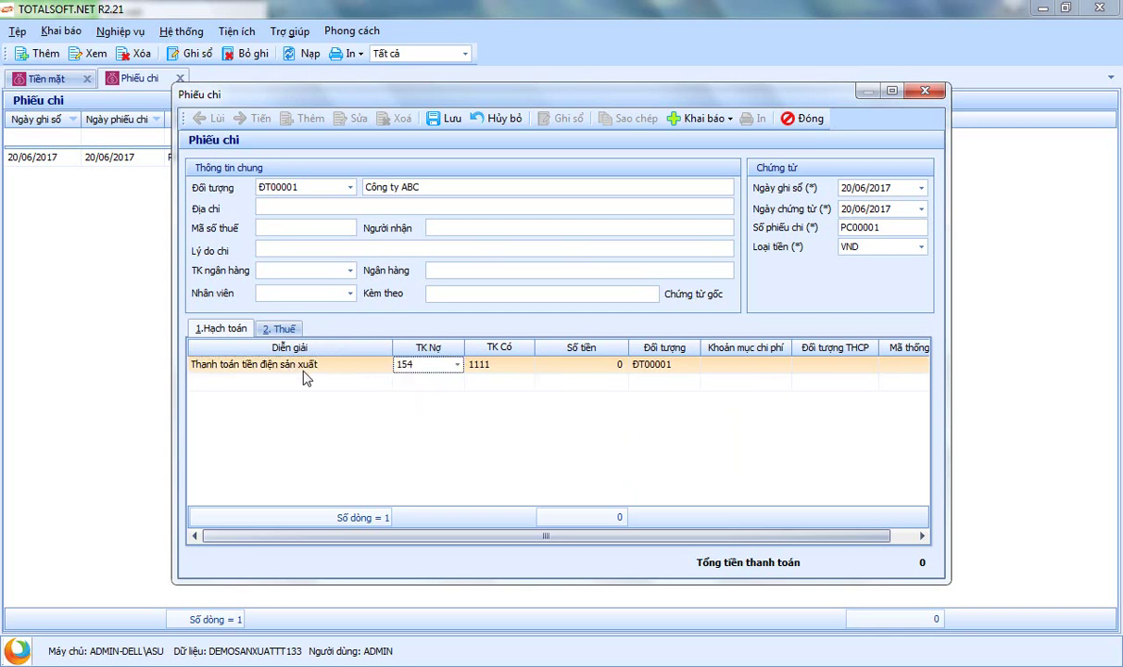
Set the electricity line's amount to 1.500.000 and its Khoản mục chi phí to SXC.
{"action": "left_click", "coordinate": [482, 367]}
{"action": "left_click", "coordinate": [566, 366]}
{"action": "type", "text": "1.500.00"}
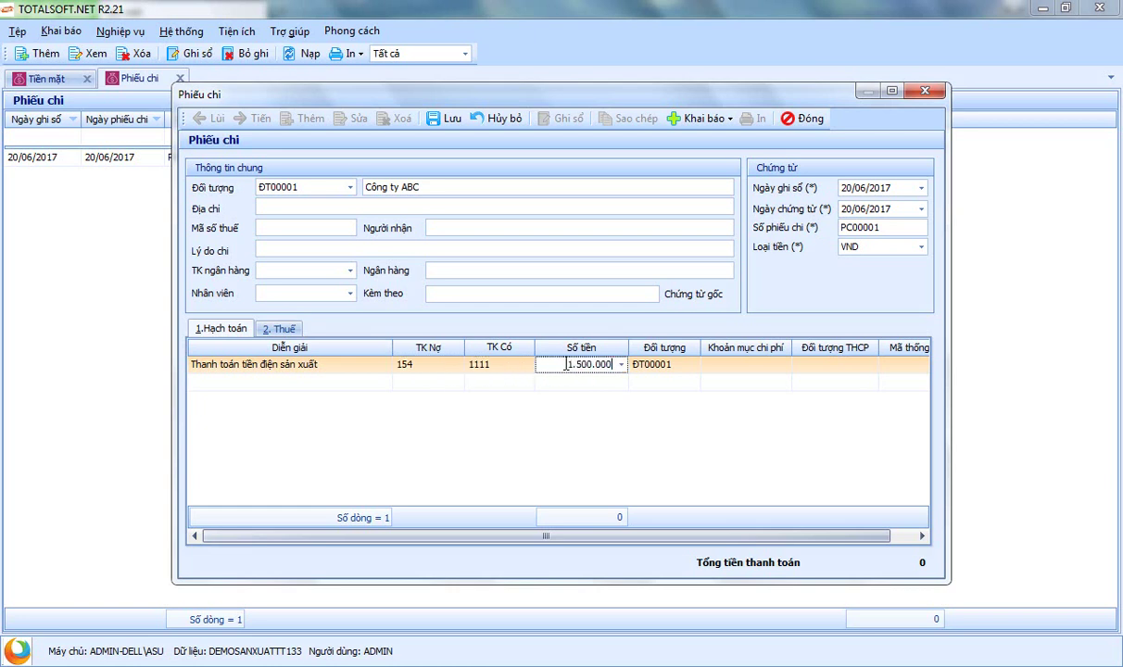
{"action": "type", "text": "0"}
{"action": "key", "text": "Return"}
{"action": "left_click_drag", "start_coordinate": [515, 537], "coordinate": [538, 537]}
{"action": "left_click", "coordinate": [717, 364]}
{"action": "left_click", "coordinate": [759, 367]}
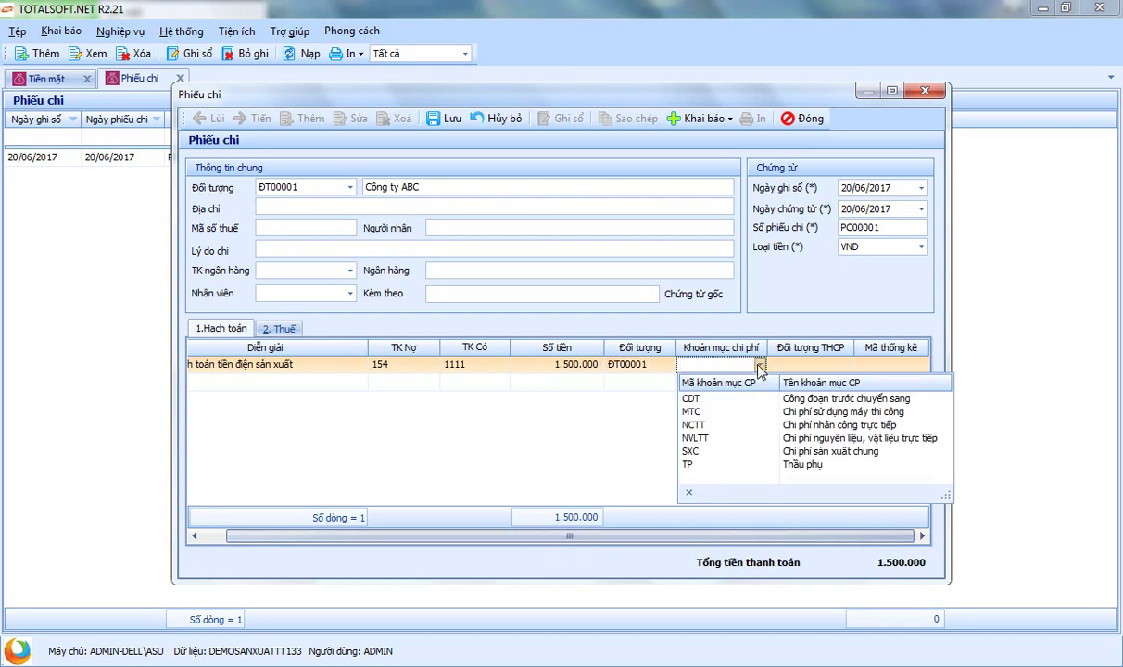
{"action": "left_click", "coordinate": [709, 452]}
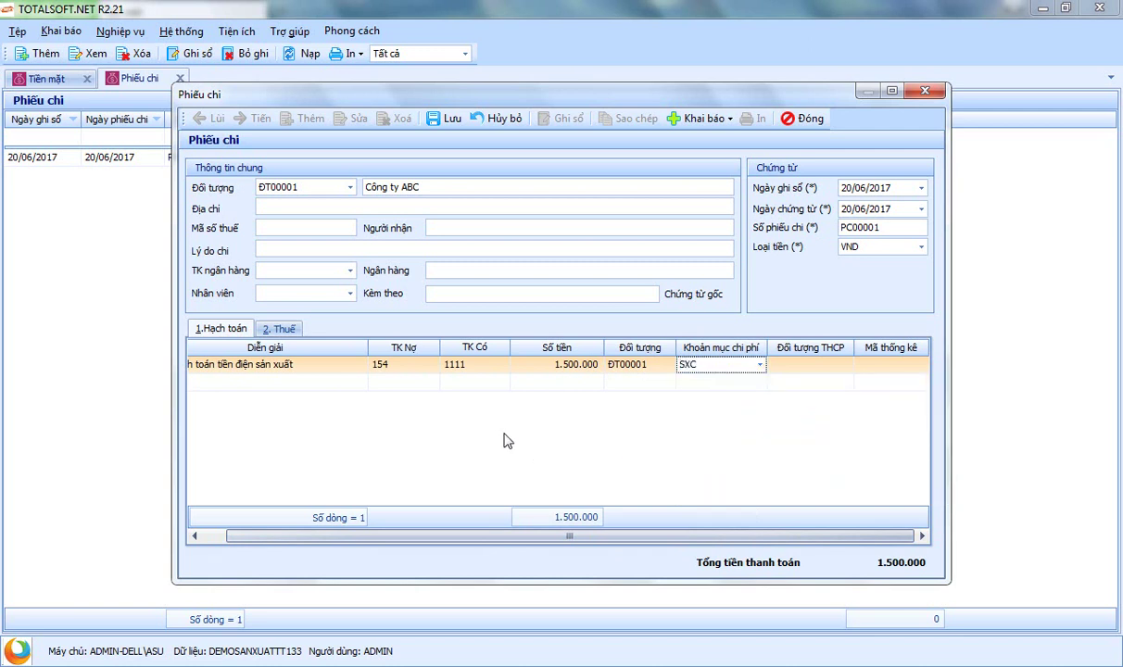
Look over the Đối tượng THCP choices for the electricity line without picking one.
{"action": "left_click", "coordinate": [847, 369]}
{"action": "left_click", "coordinate": [846, 366]}
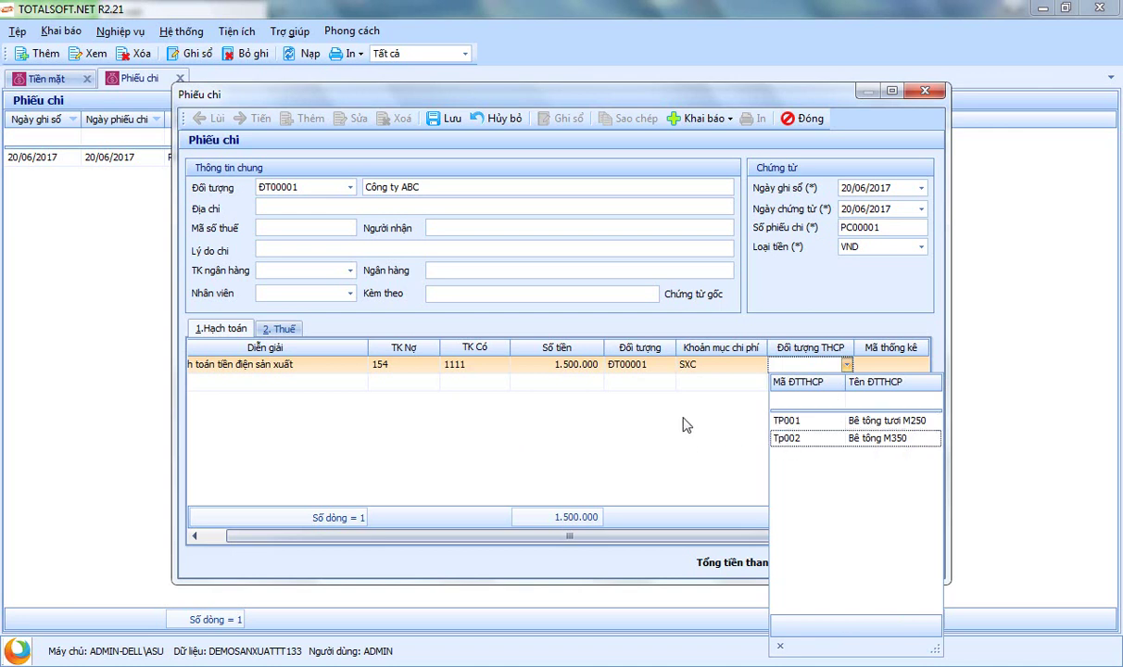
{"action": "left_click", "coordinate": [504, 437]}
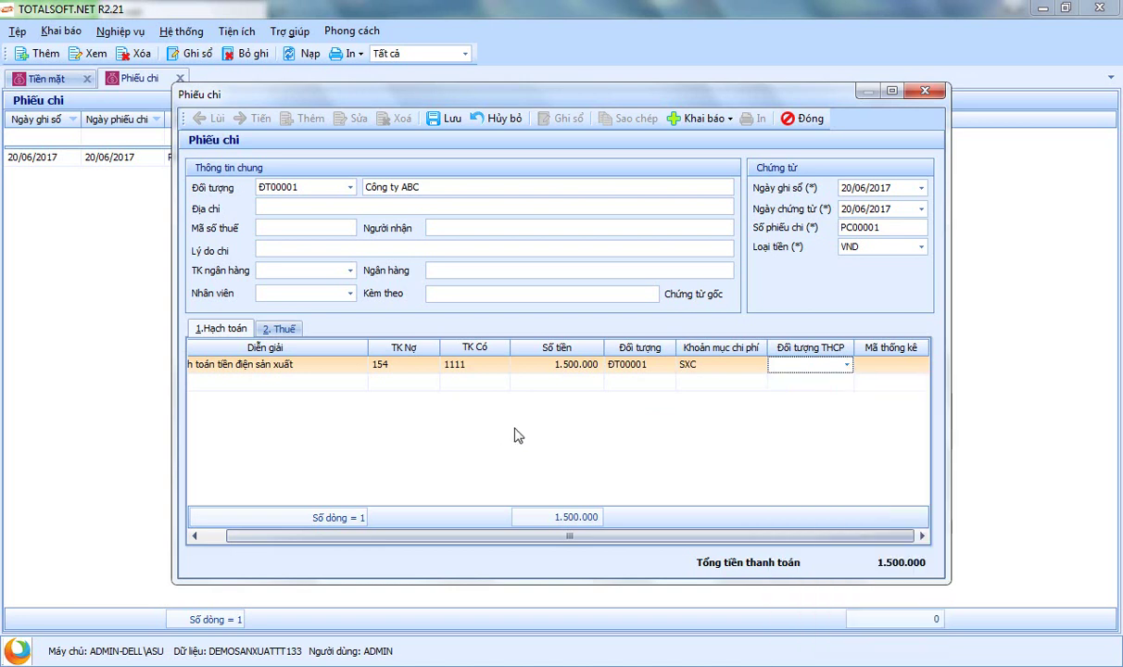
{"action": "left_click", "coordinate": [705, 368]}
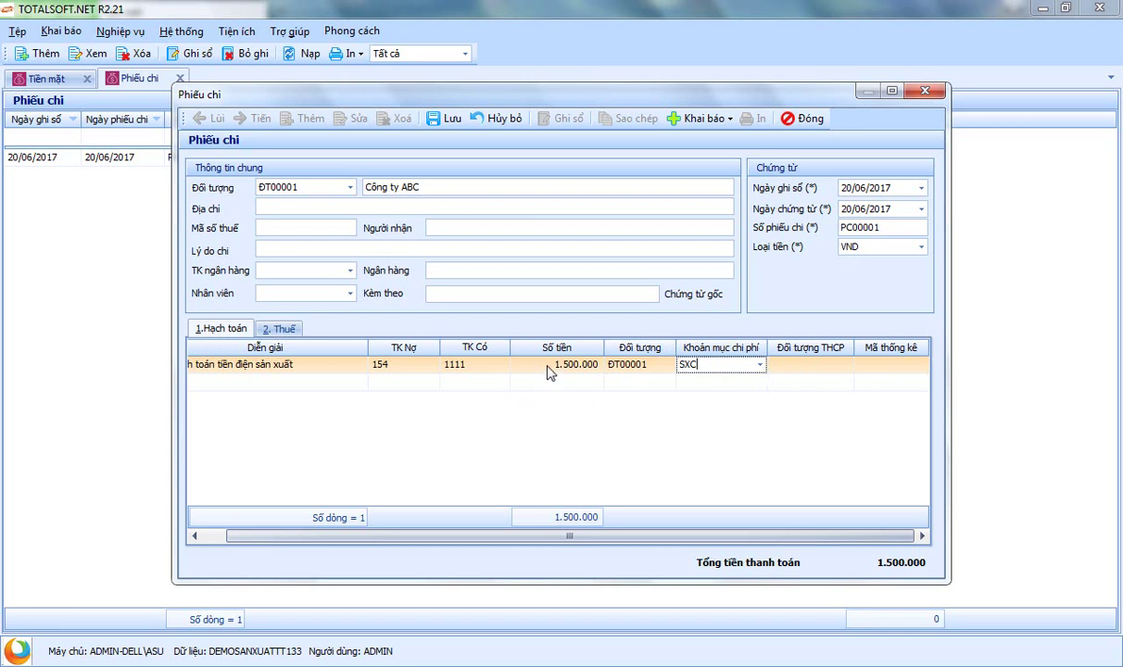
Save the payment voucher, allowing the cash fund to go negative, and close it.
{"action": "left_click", "coordinate": [444, 121]}
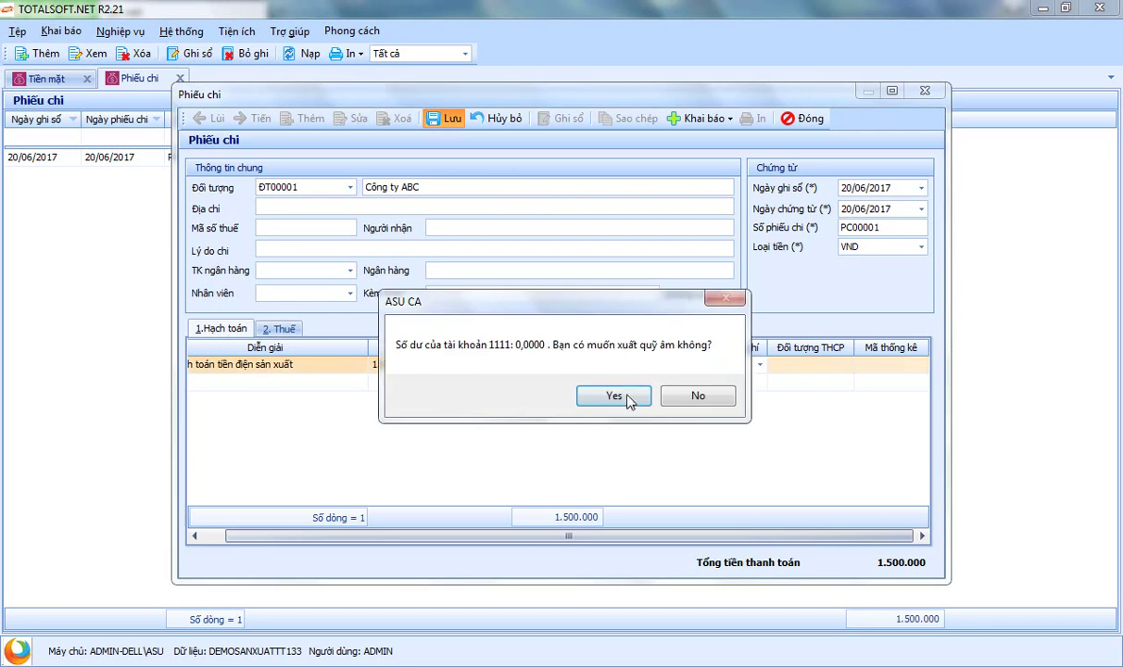
{"action": "left_click", "coordinate": [613, 396]}
{"action": "left_click", "coordinate": [800, 119]}
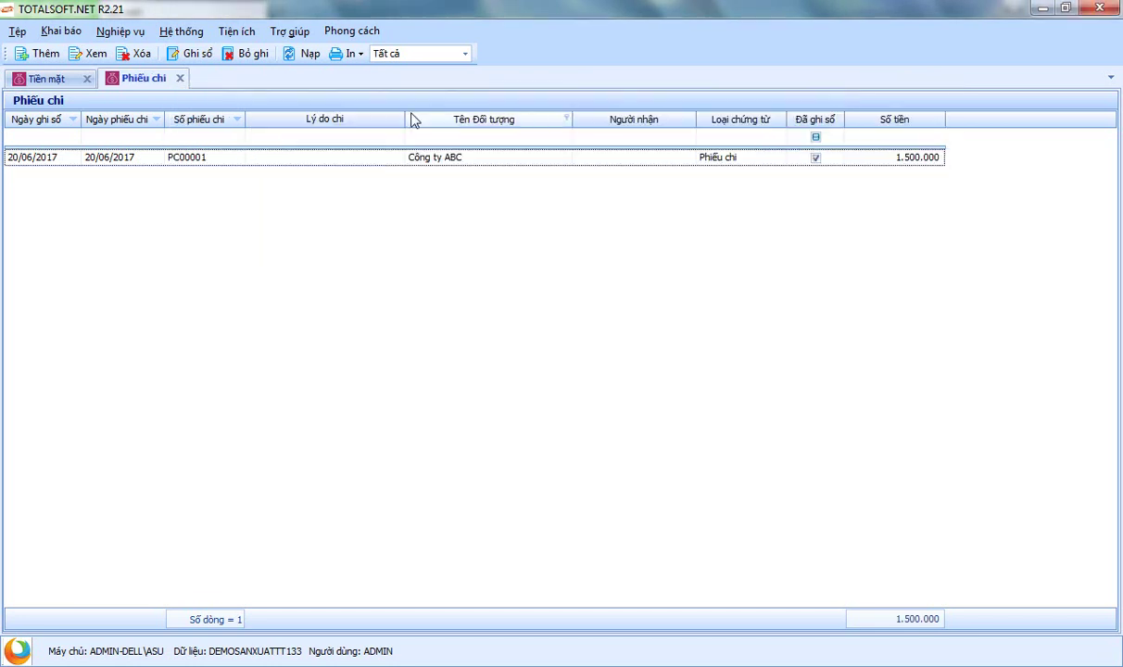
Check the Khác settings in the Tùy chọn options, accept them, and close the Phiếu chi list.
{"action": "left_click", "coordinate": [171, 32]}
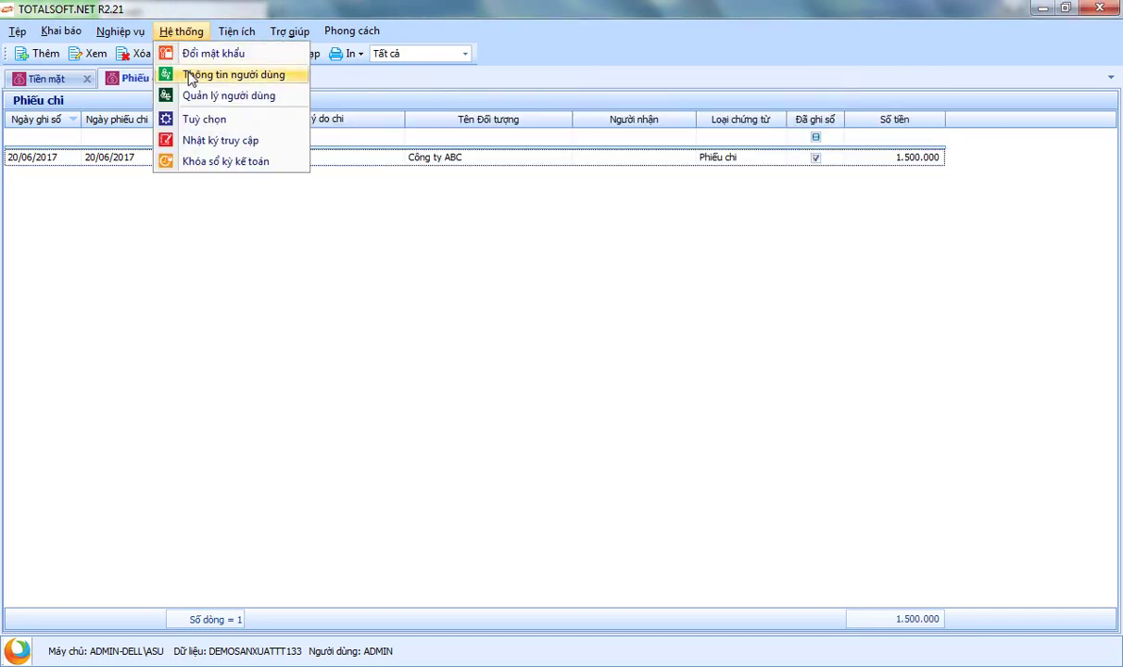
{"action": "left_click", "coordinate": [200, 118]}
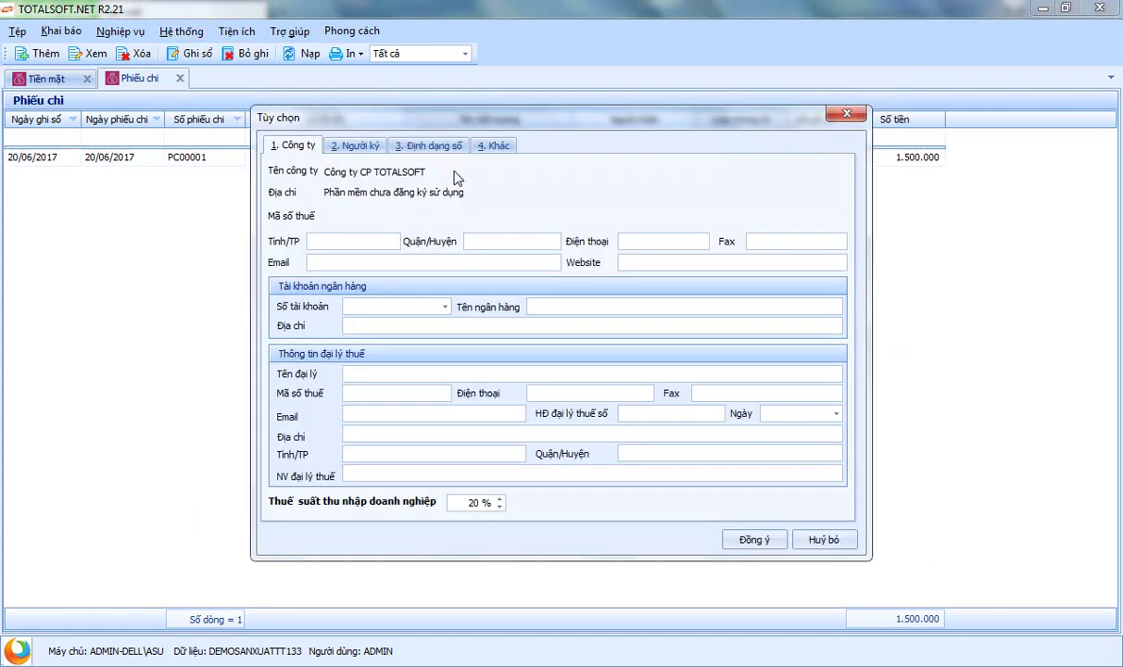
{"action": "left_click", "coordinate": [408, 146]}
{"action": "left_click", "coordinate": [497, 146]}
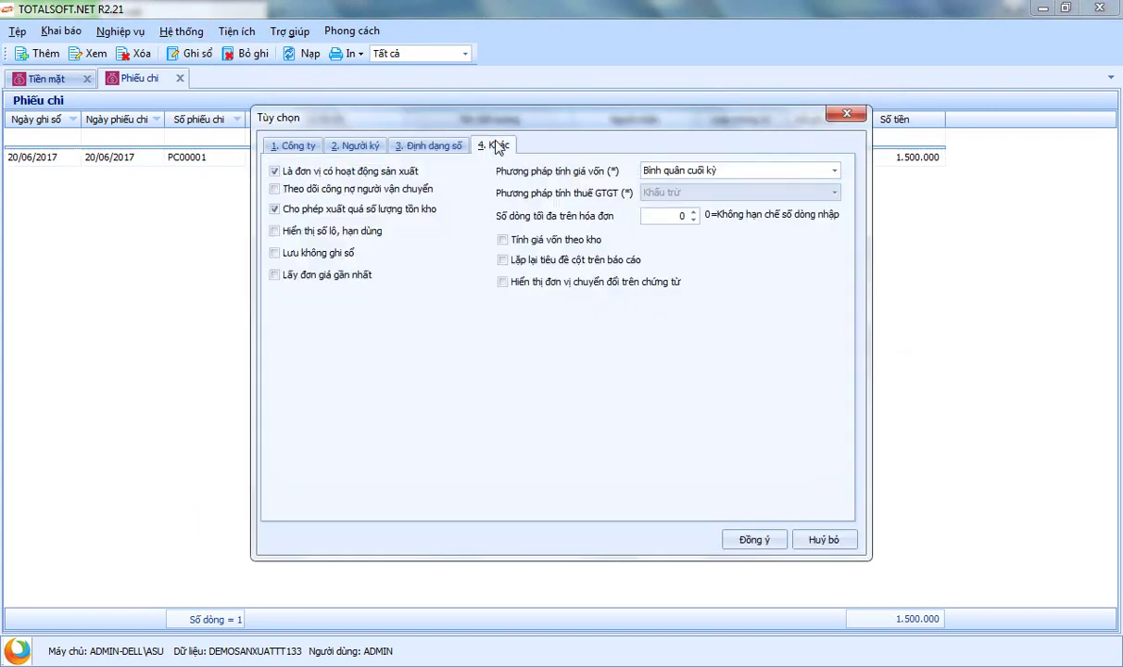
{"action": "left_click", "coordinate": [730, 541]}
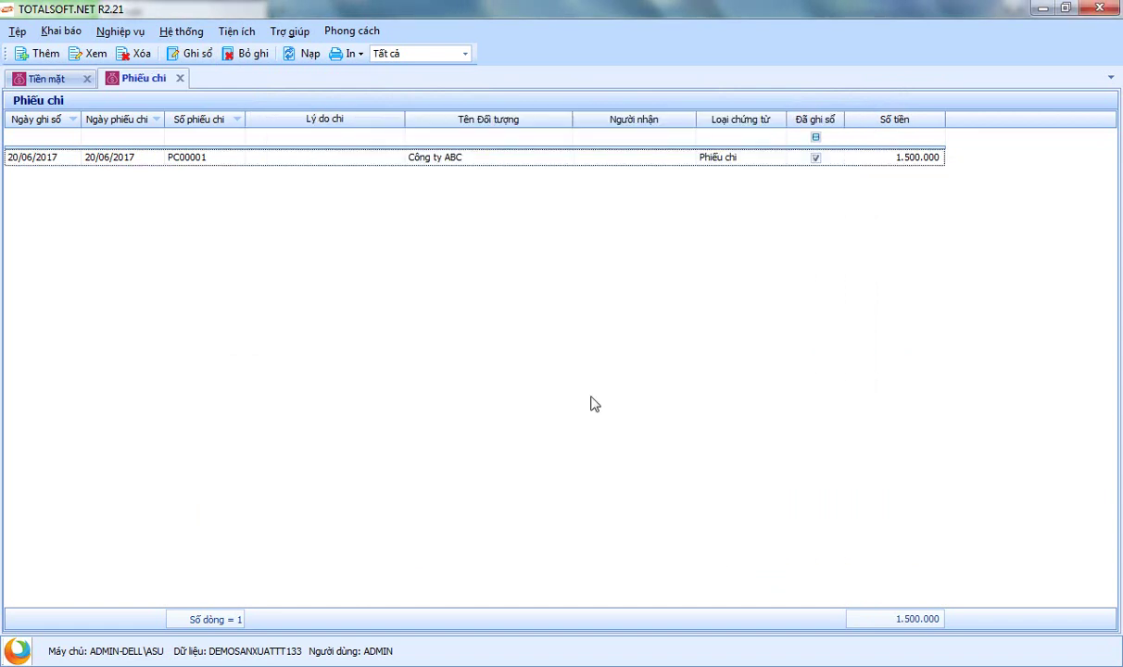
{"action": "left_click", "coordinate": [181, 79]}
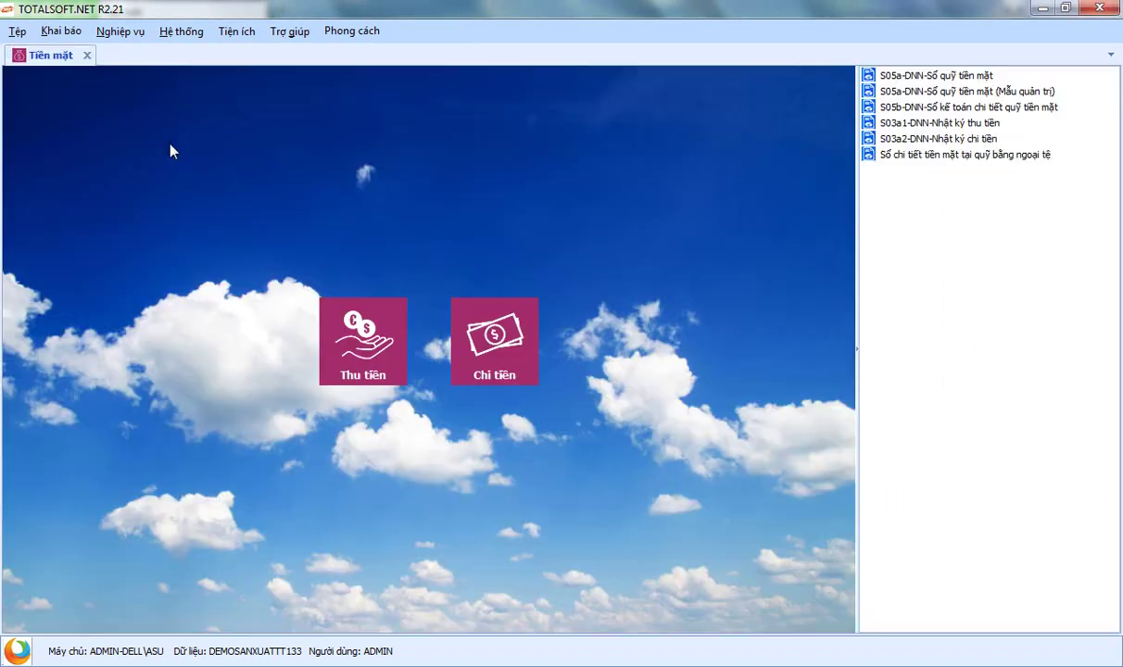
Close the Tiền mặt module, start a new Xuất kho voucher in Kho, and set its Đối tượng to Công ty ABC.
{"action": "left_click", "coordinate": [87, 55]}
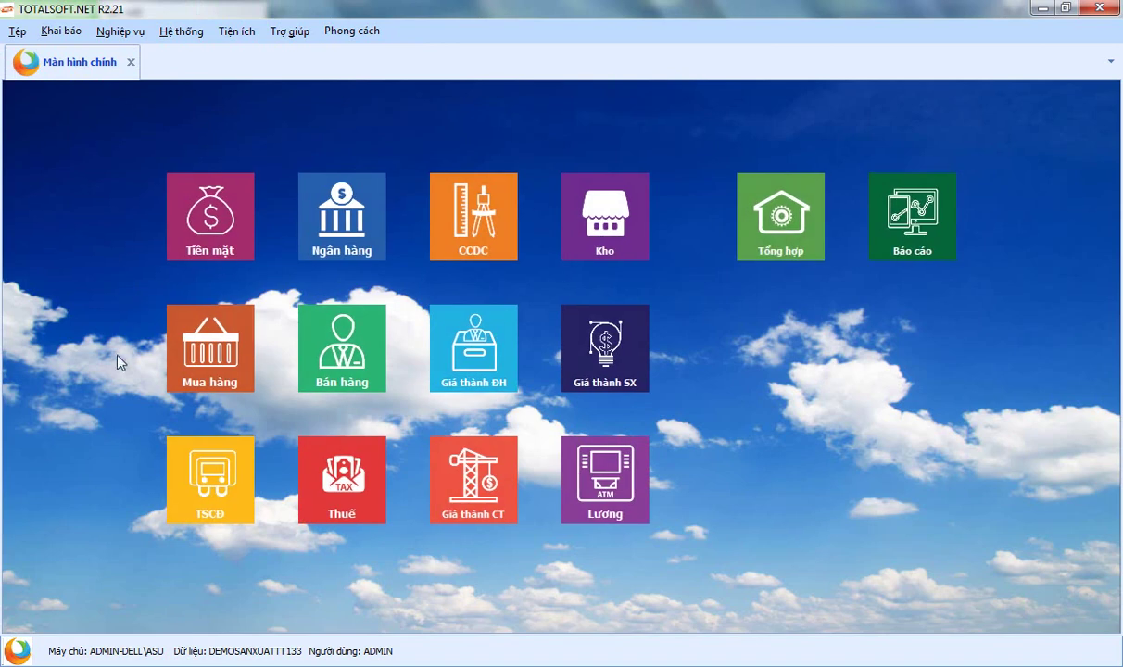
{"action": "left_click", "coordinate": [633, 245]}
{"action": "left_click", "coordinate": [503, 295]}
{"action": "right_click", "coordinate": [258, 192]}
{"action": "left_click", "coordinate": [289, 206]}
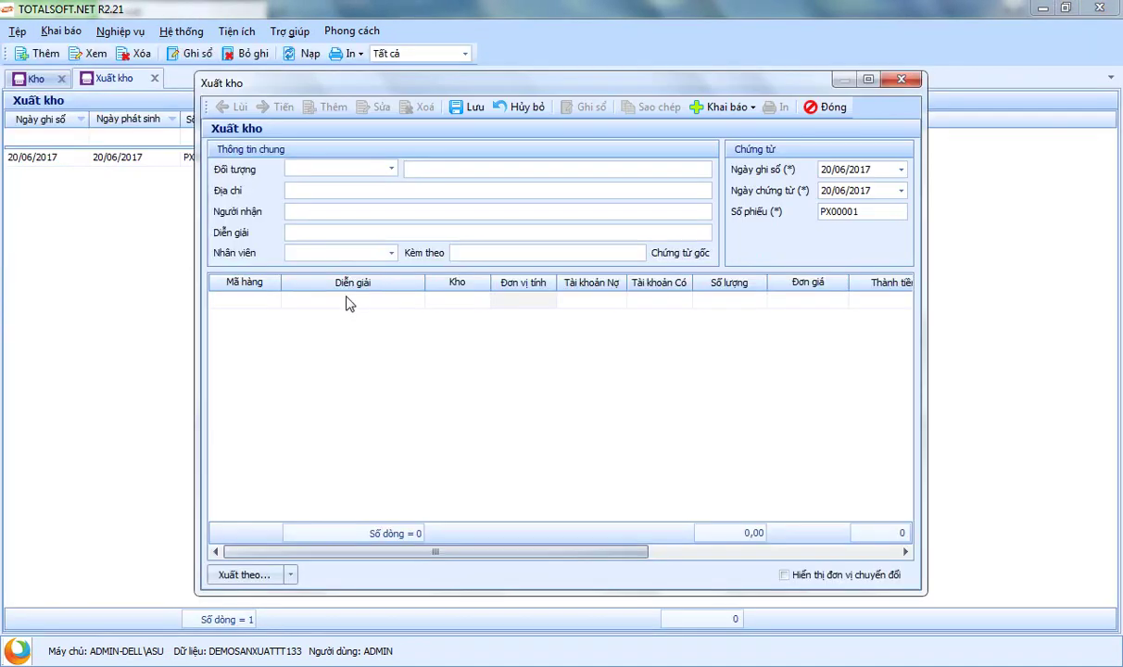
{"action": "left_click", "coordinate": [391, 169]}
{"action": "left_click", "coordinate": [379, 233]}
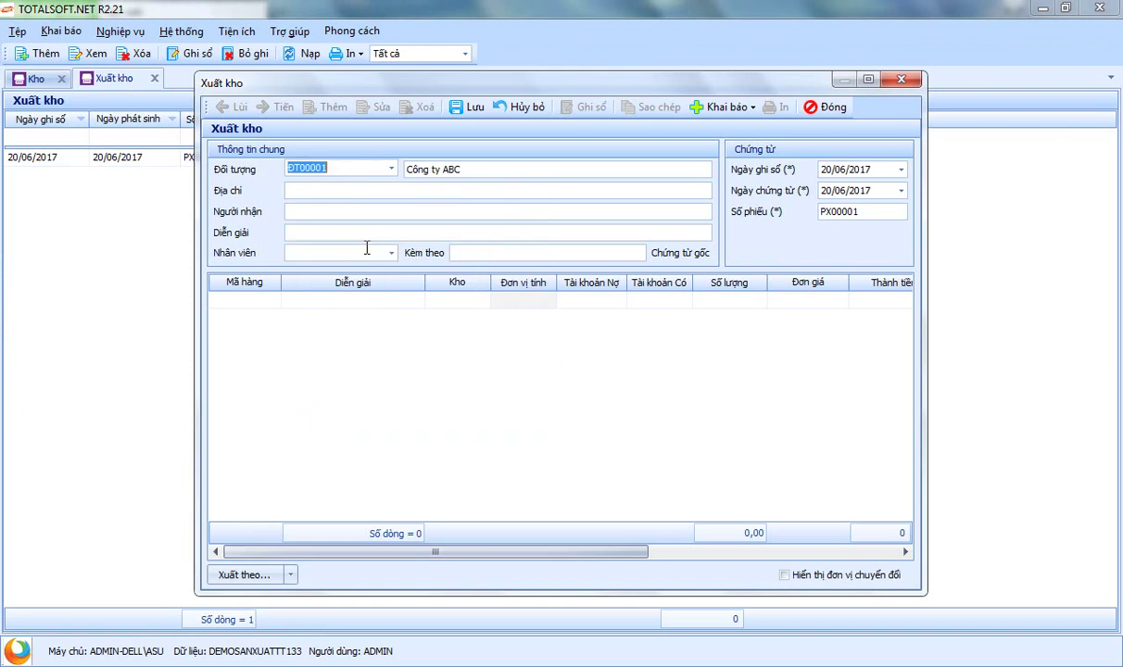
Add a line for VT00001 Xi măng Hoàng Mai and set its Kho to 152.
{"action": "left_click", "coordinate": [276, 300]}
{"action": "left_click", "coordinate": [275, 300]}
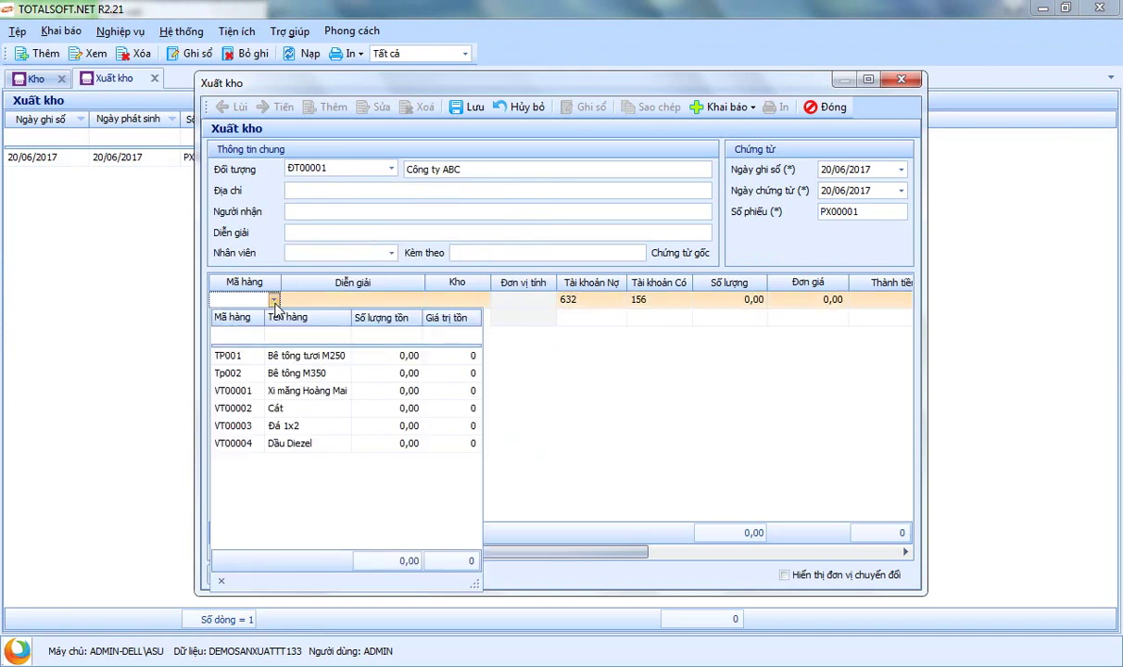
{"action": "left_click", "coordinate": [246, 392]}
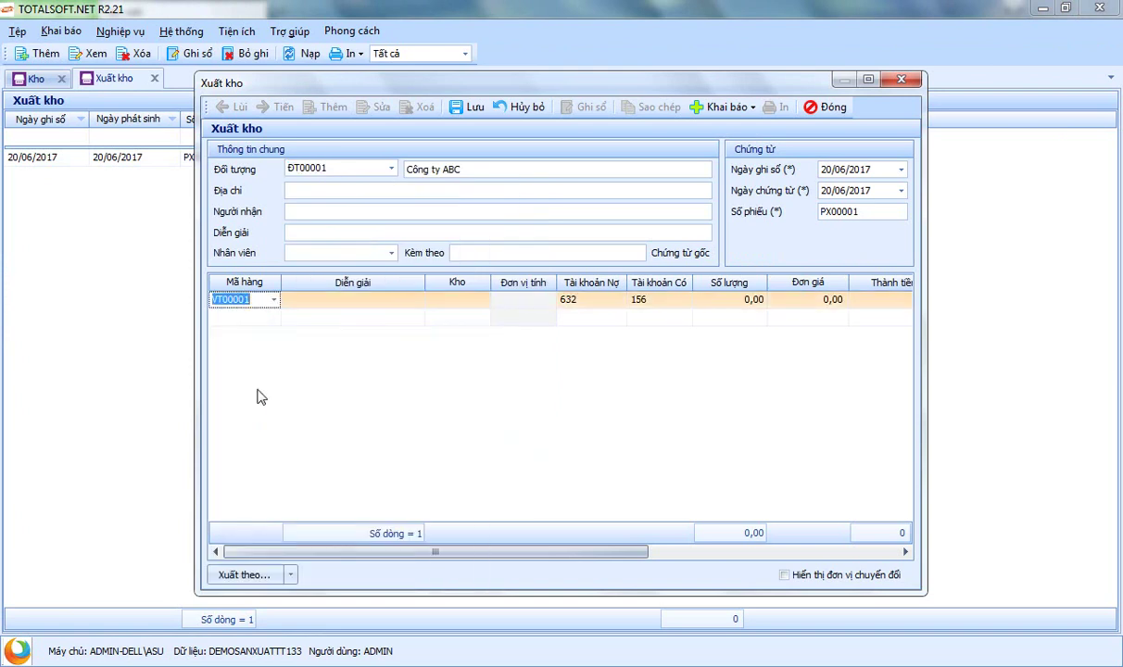
{"action": "left_click", "coordinate": [477, 306]}
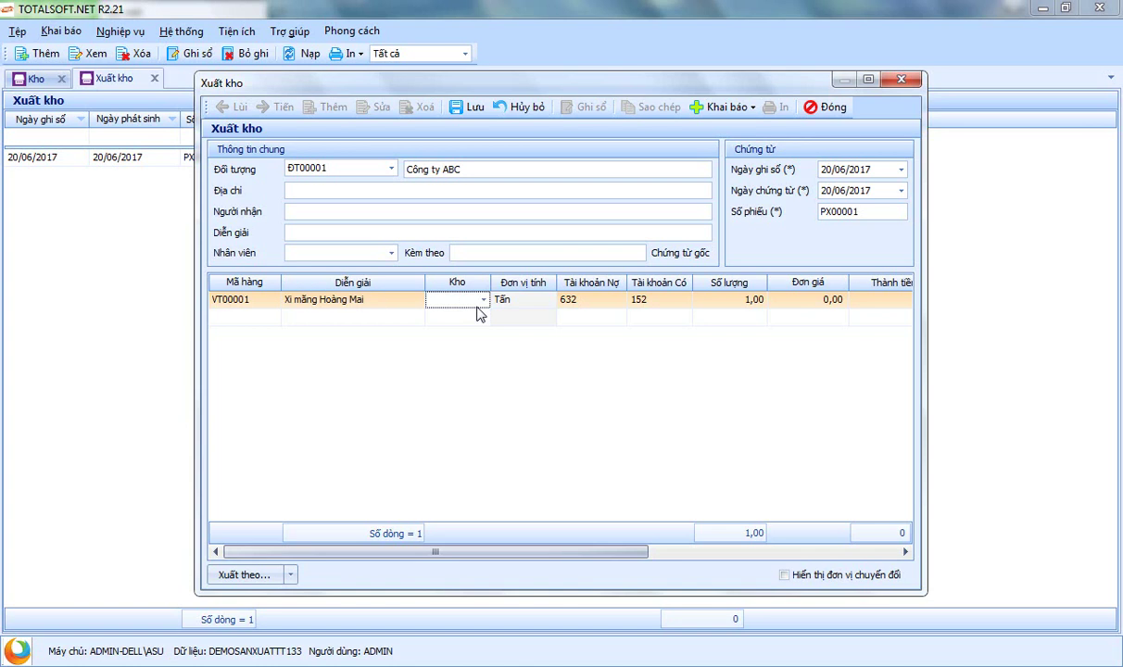
{"action": "type", "text": "152"}
{"action": "key", "text": "Return"}
{"action": "key", "text": "Return"}
{"action": "key", "text": "Return"}
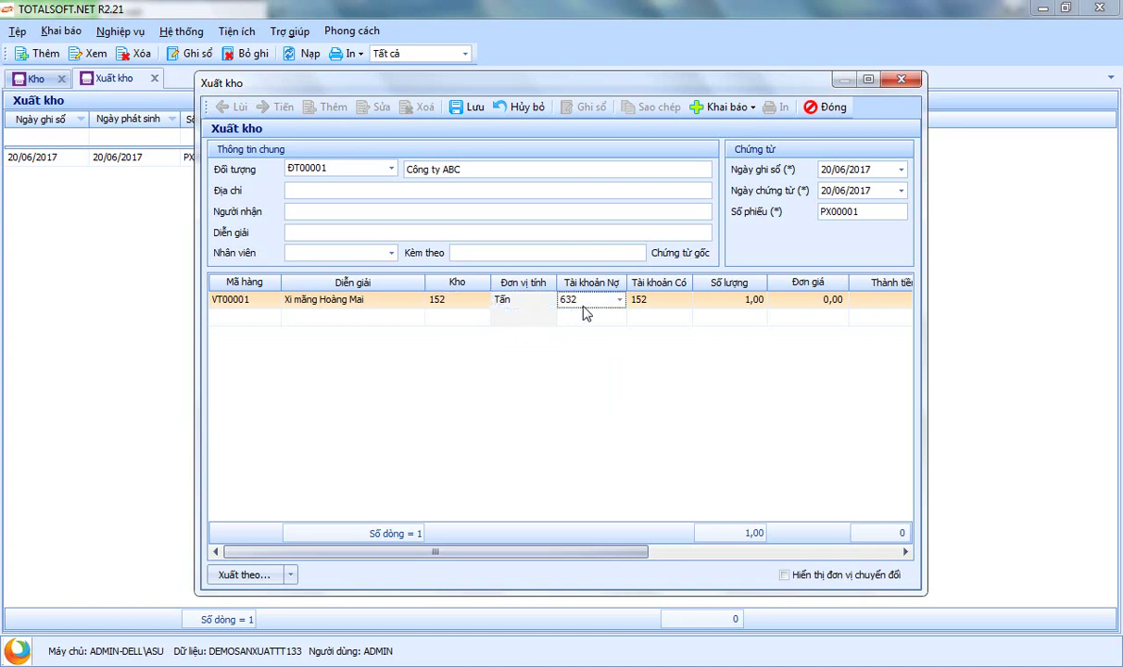
Set the Tài khoản Nợ of the Xi măng Hoàng Mai line to 154.
{"action": "type", "text": "15"}
{"action": "type", "text": "4"}
{"action": "key", "text": "Return"}
{"action": "key", "text": "Return"}
{"action": "key", "text": "Return"}
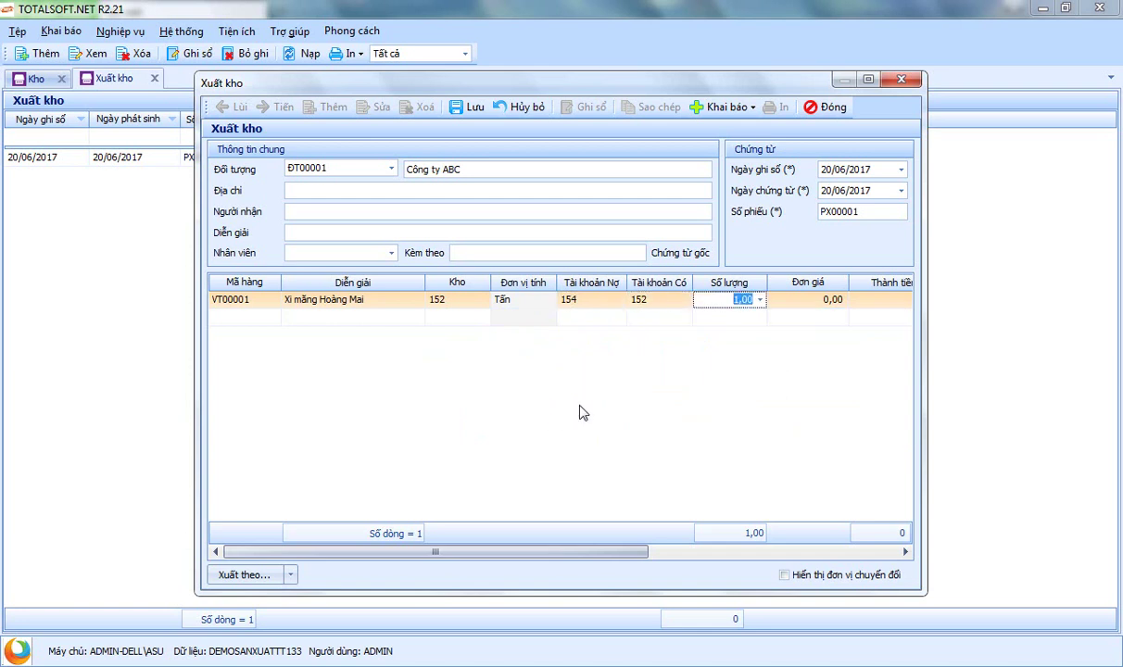
Set the Xi măng Hoàng Mai line's Số lượng to 200 and its Đơn giá to 110.000.
{"action": "type", "text": "200"}
{"action": "key", "text": "Return"}
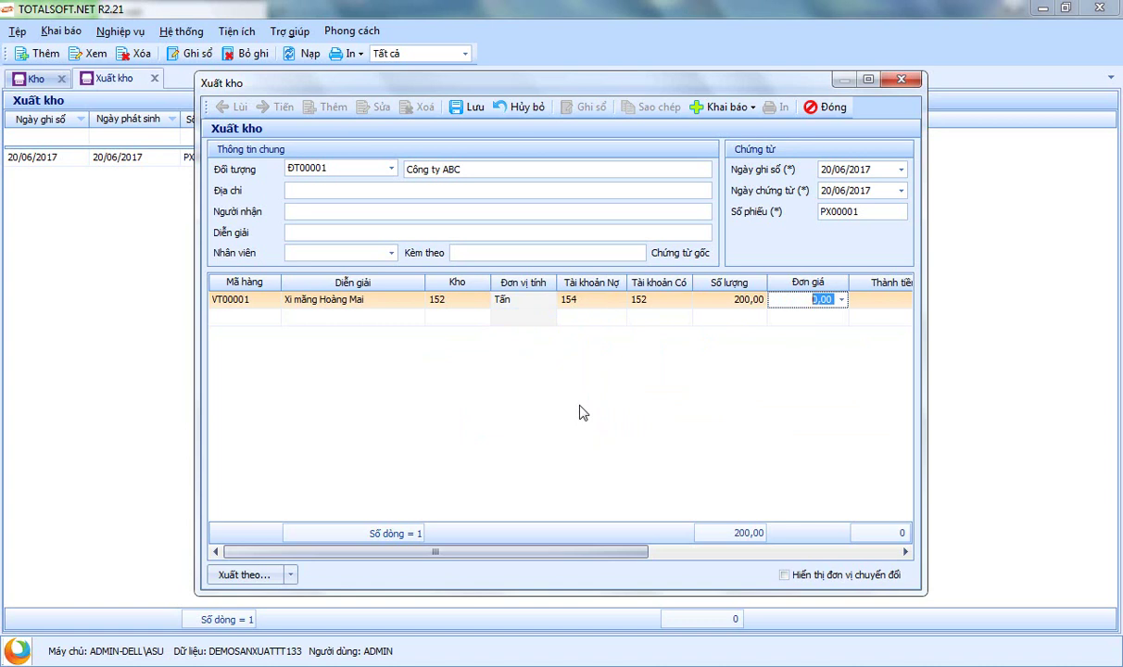
{"action": "key", "text": "Return"}
{"action": "key", "text": "shift+Tab"}
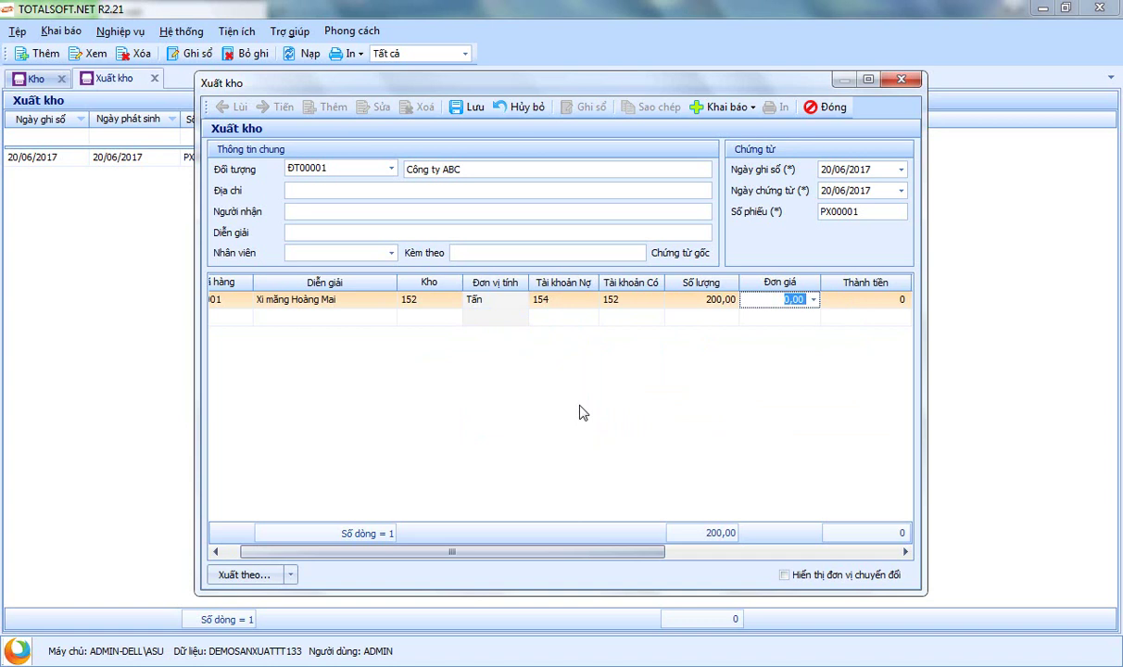
{"action": "type", "text": "50."}
{"action": "type", "text": "000"}
{"action": "key", "text": "Tab"}
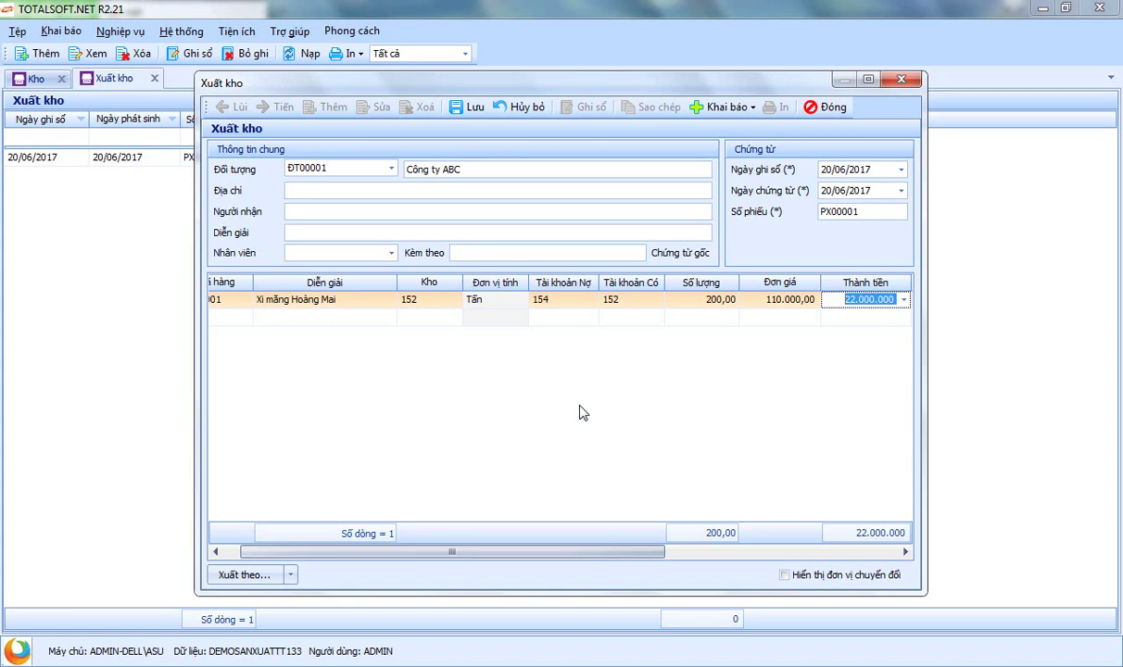
Assign the Xi măng Hoàng Mai line to Khoản mục CP NVLTT and Đối tượng THCP TP001 (Bê tông tươi M250).
{"action": "key", "text": "Tab"}
{"action": "key", "text": "Tab"}
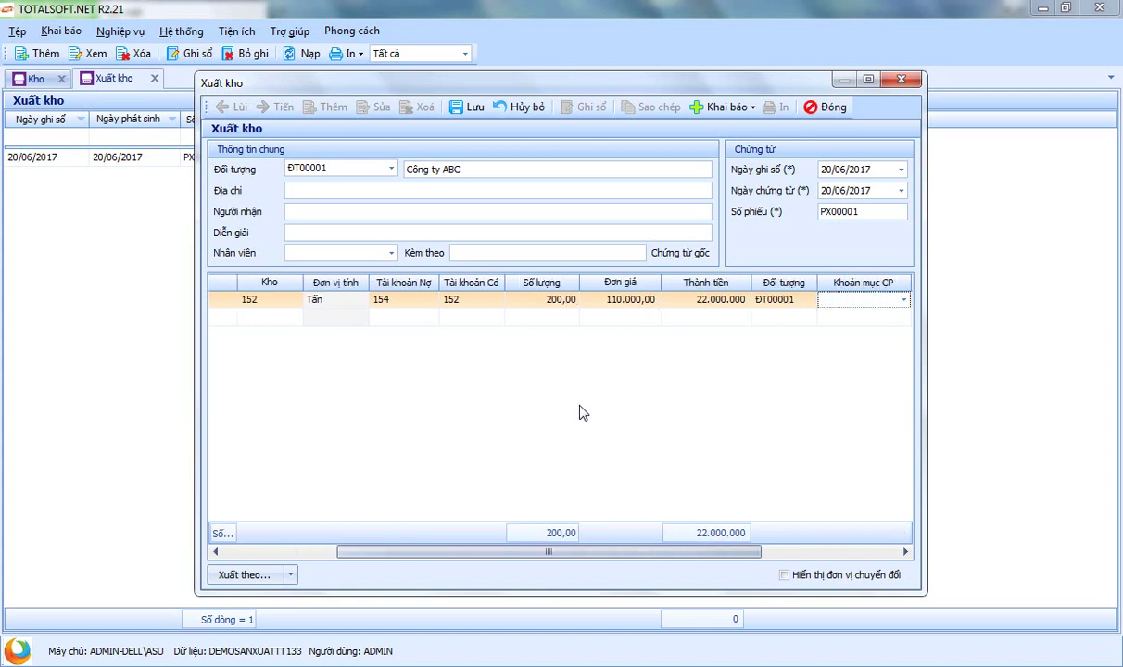
{"action": "key", "text": "Tab"}
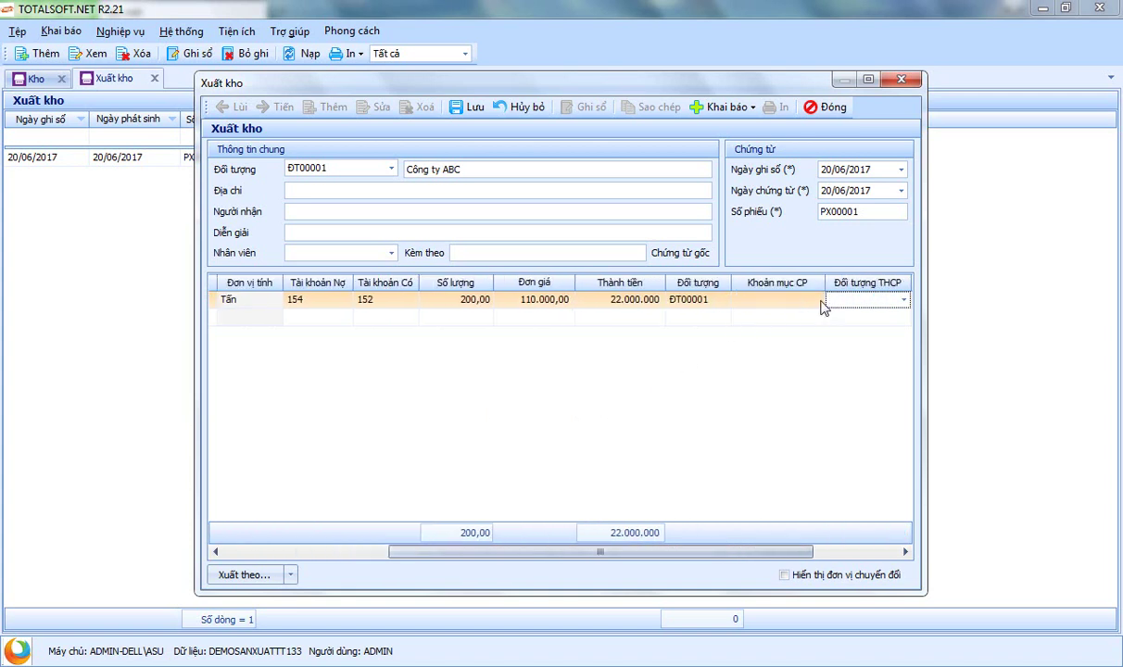
{"action": "left_click", "coordinate": [781, 297]}
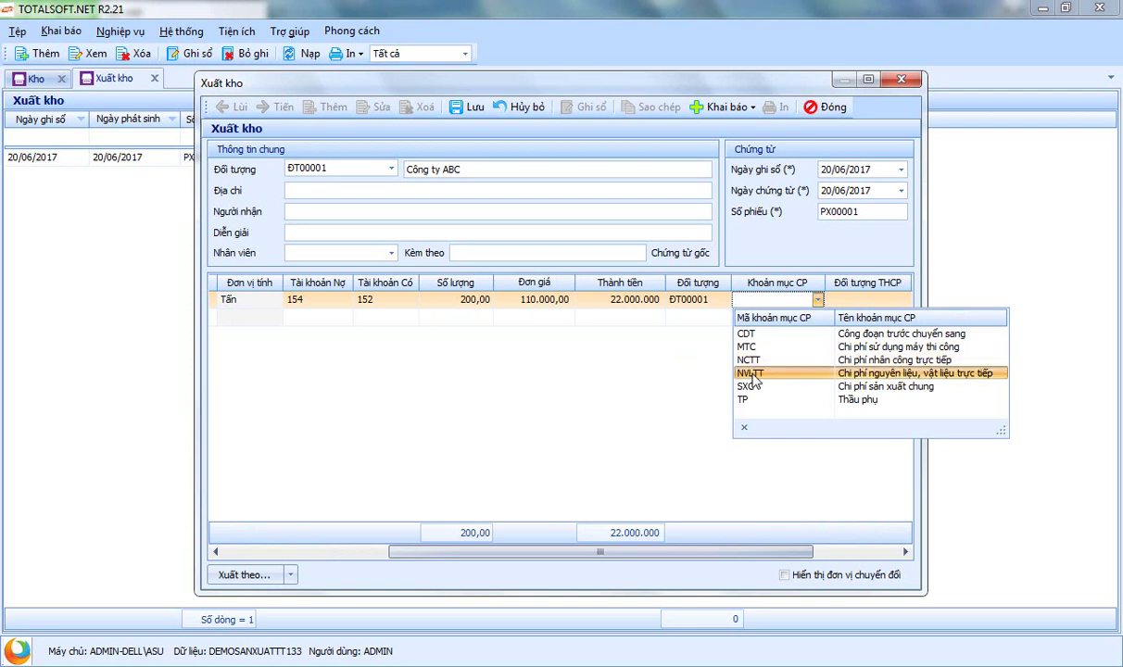
{"action": "left_click", "coordinate": [753, 375]}
{"action": "key", "text": "Tab"}
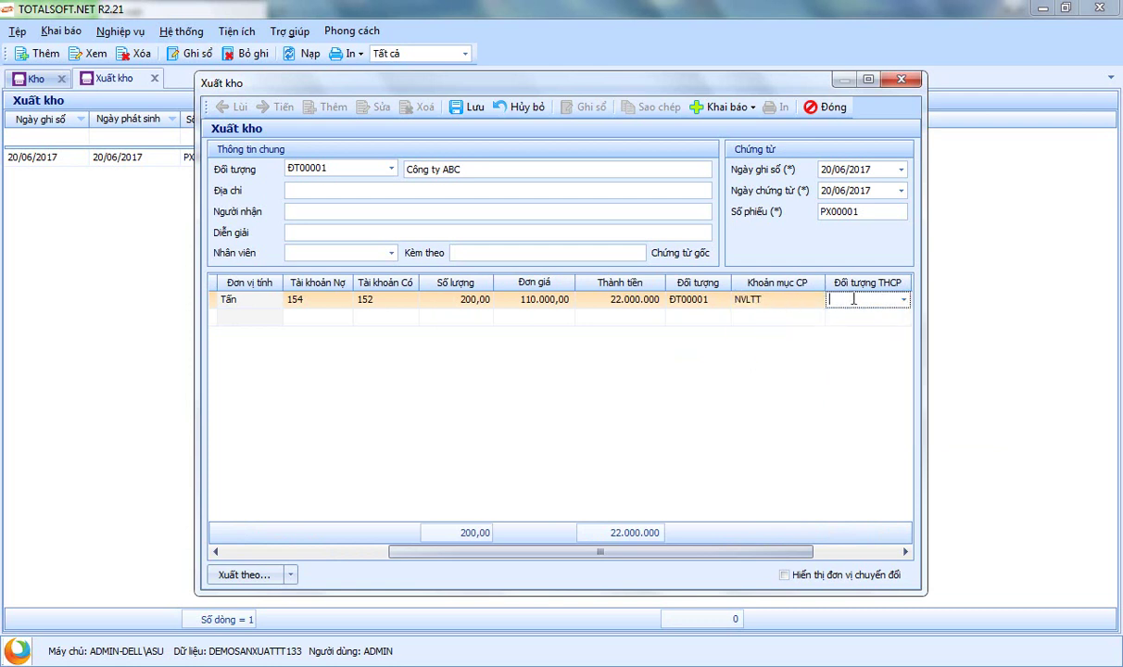
{"action": "left_click", "coordinate": [905, 301]}
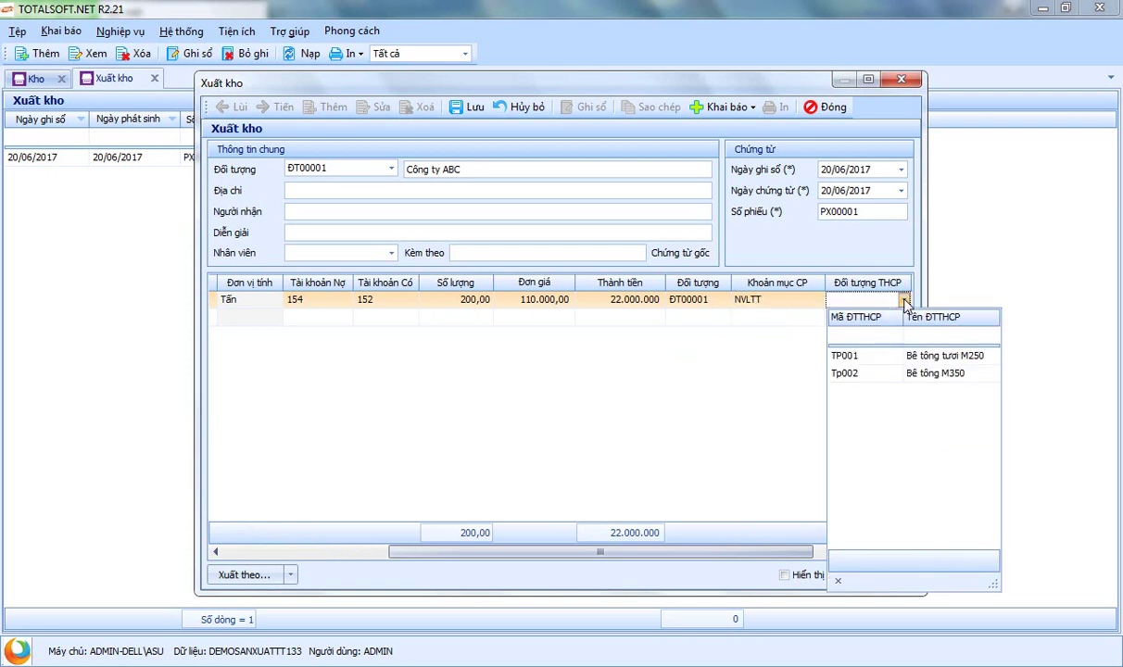
{"action": "left_click", "coordinate": [863, 362]}
Add a second line for VT00002 Cát and set its Tài khoản Nợ to 154.
{"action": "left_click_drag", "start_coordinate": [686, 552], "coordinate": [391, 567]}
{"action": "left_click", "coordinate": [260, 316]}
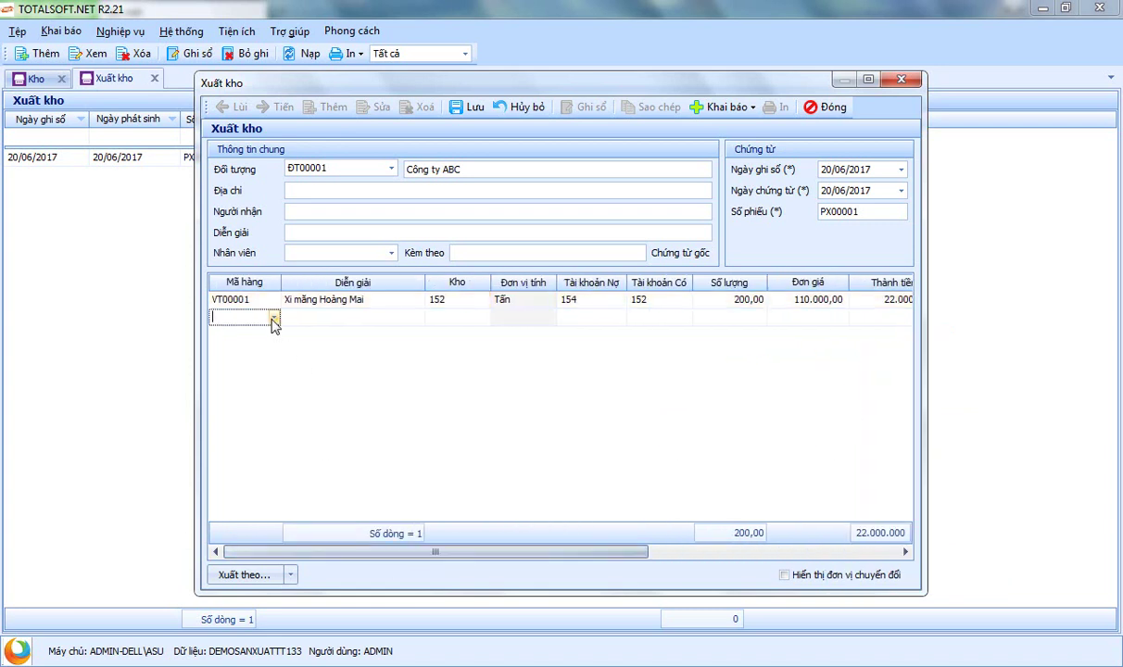
{"action": "left_click", "coordinate": [274, 318]}
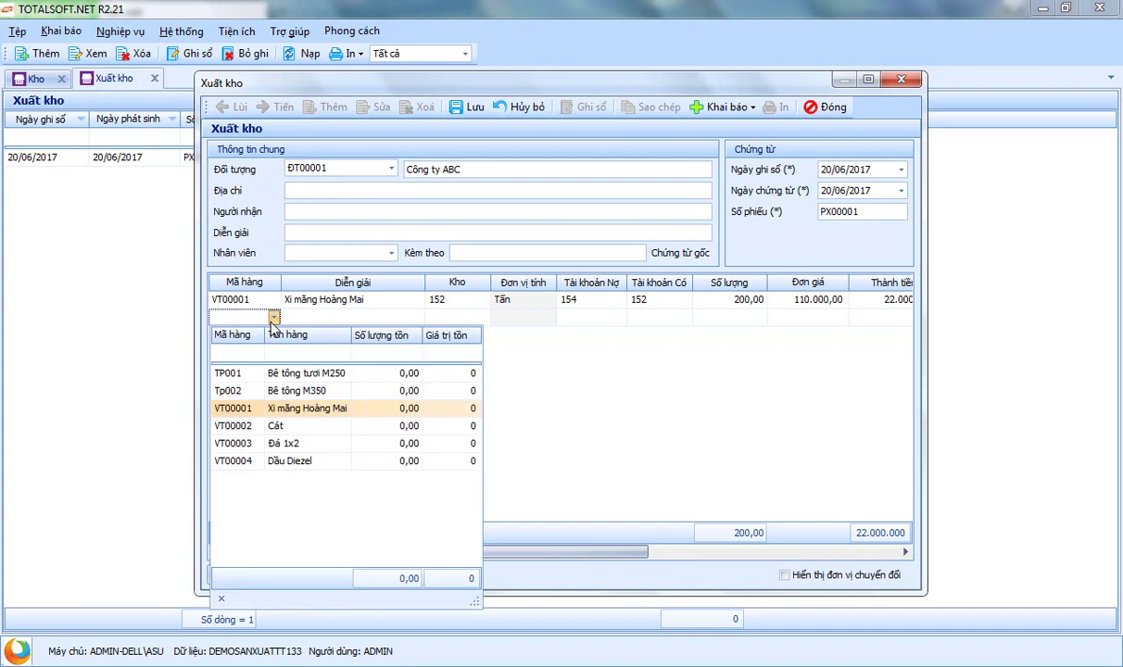
{"action": "left_click", "coordinate": [276, 426]}
{"action": "key", "text": "Return"}
{"action": "key", "text": "Return"}
{"action": "key", "text": "Return"}
{"action": "key", "text": "F4"}
{"action": "left_click", "coordinate": [591, 396]}
{"action": "key", "text": "Return"}
{"action": "key", "text": "Return"}
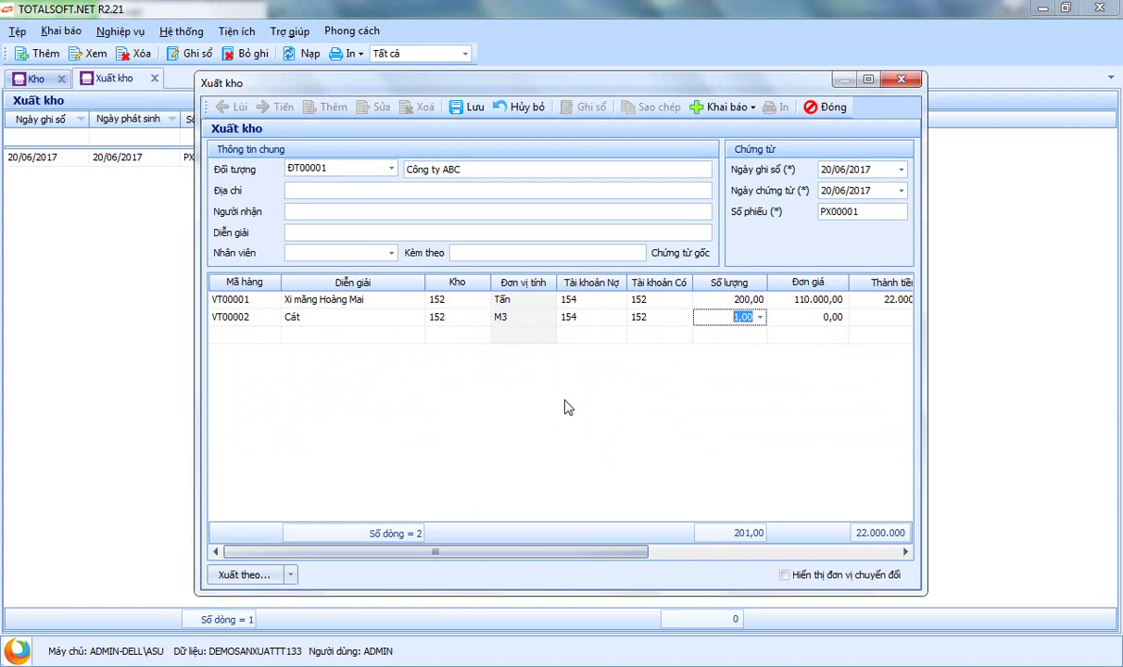
Set the Cát line's Số lượng to 150 and Đơn giá to 60.000, and complete the line with its remaining defaults.
{"action": "type", "text": "150"}
{"action": "key", "text": "Tab"}
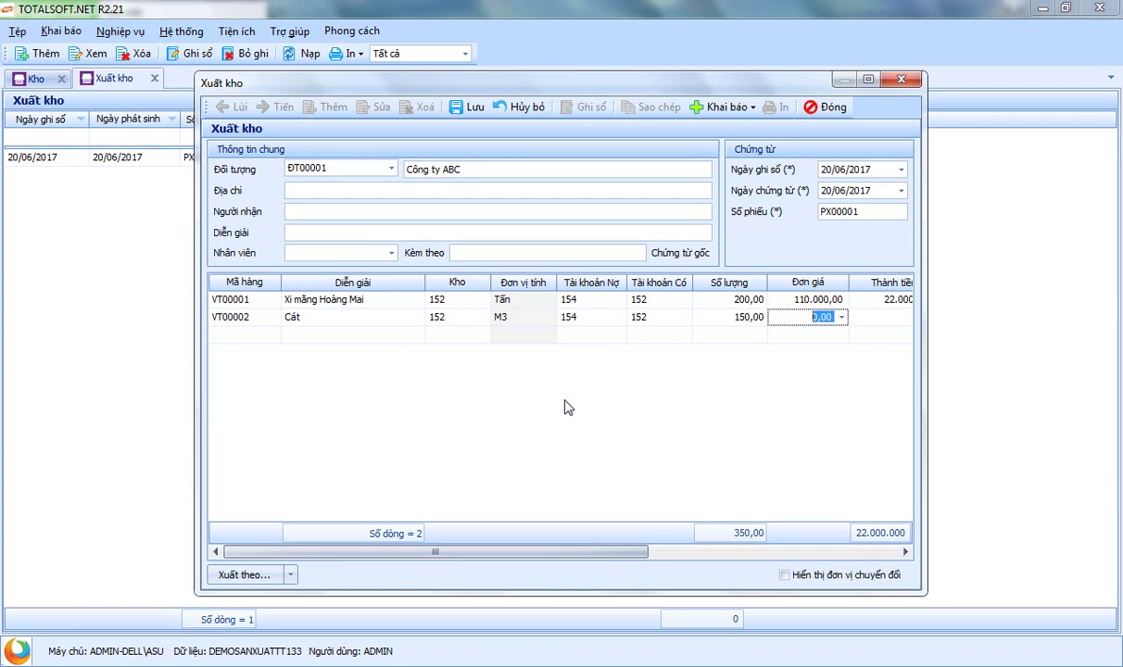
{"action": "type", "text": "60000"}
{"action": "key", "text": "Tab"}
{"action": "key", "text": "Tab"}
{"action": "key", "text": "Tab"}
{"action": "key", "text": "Tab"}
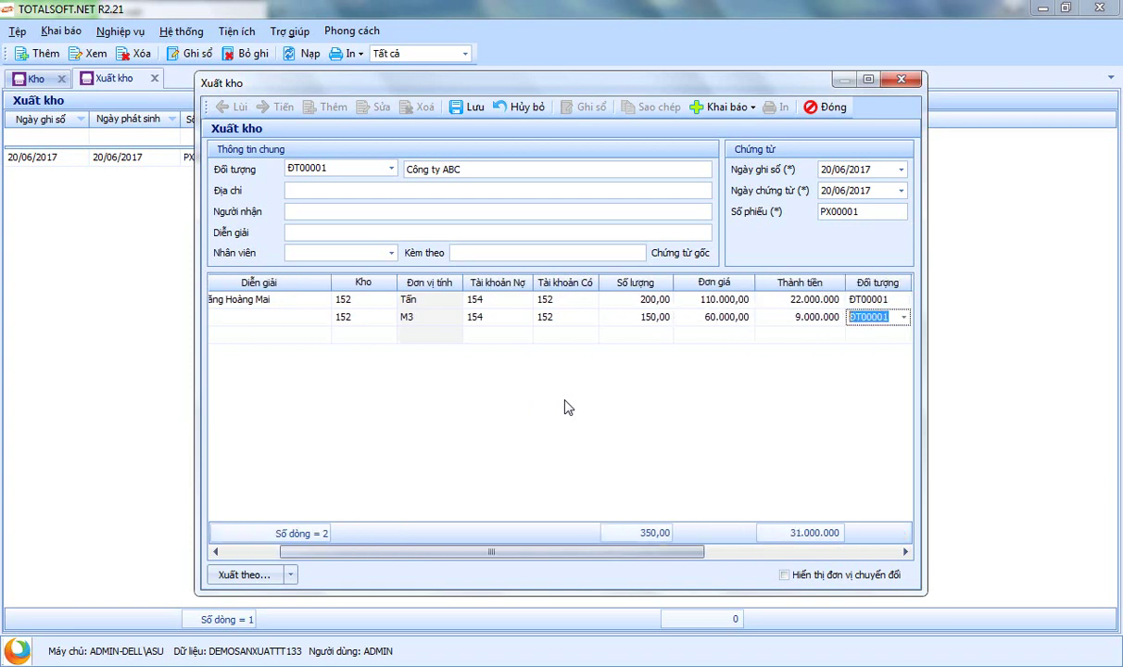
{"action": "key", "text": "Tab"}
{"action": "key", "text": "Tab"}
{"action": "key", "text": "Tab"}
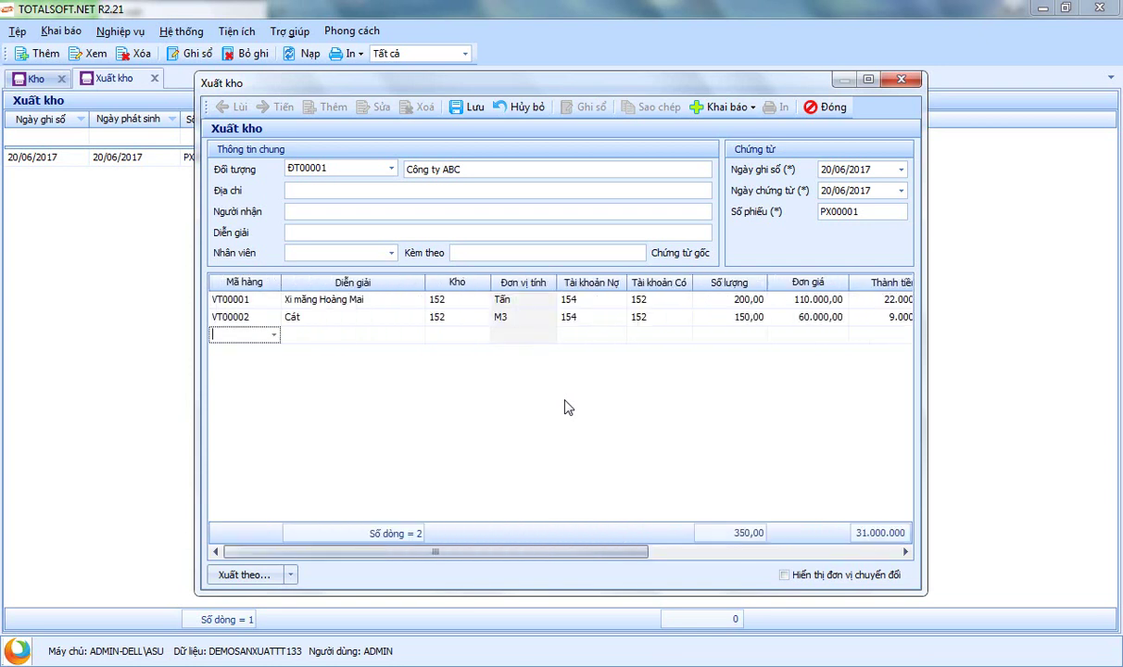
Add a third line for VT00003 Đá 1x2 and set its Tài khoản Nợ to 154.
{"action": "type", "text": "v"}
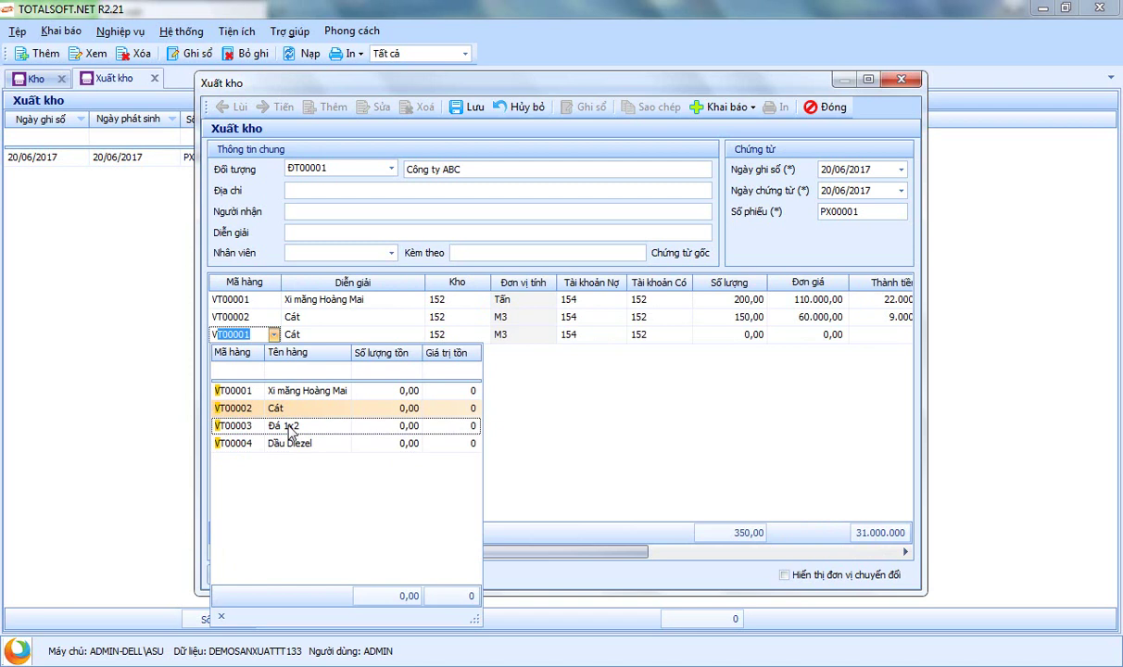
{"action": "left_click", "coordinate": [290, 428]}
{"action": "key", "text": "Tab"}
{"action": "key", "text": "Tab"}
{"action": "key", "text": "Tab"}
{"action": "key", "text": "Tab"}
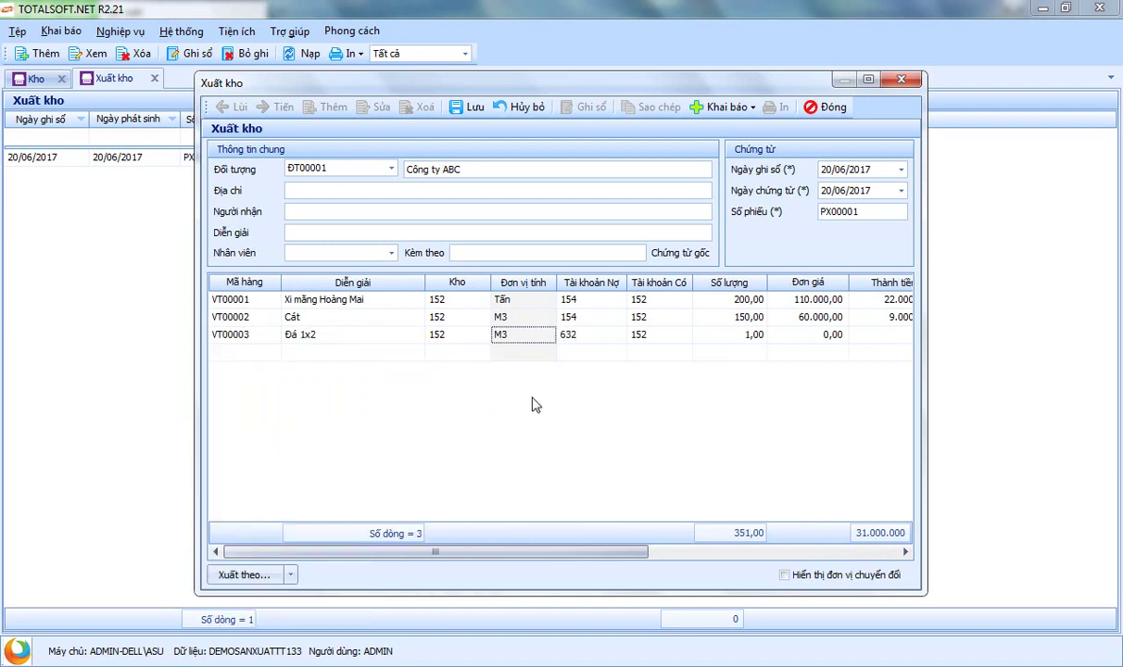
{"action": "type", "text": "154"}
{"action": "key", "text": "Tab"}
{"action": "key", "text": "Tab"}
Set the Đá 1x2 line's Số lượng to 300 and its Đơn giá to 180.000.
{"action": "type", "text": "300"}
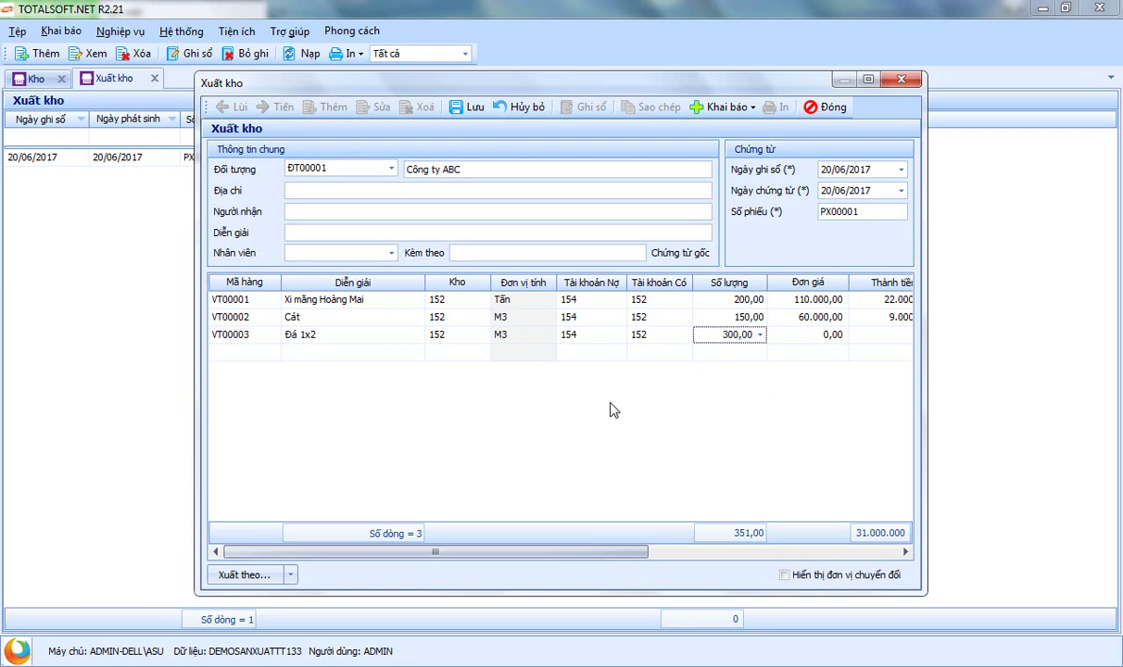
{"action": "key", "text": "Tab"}
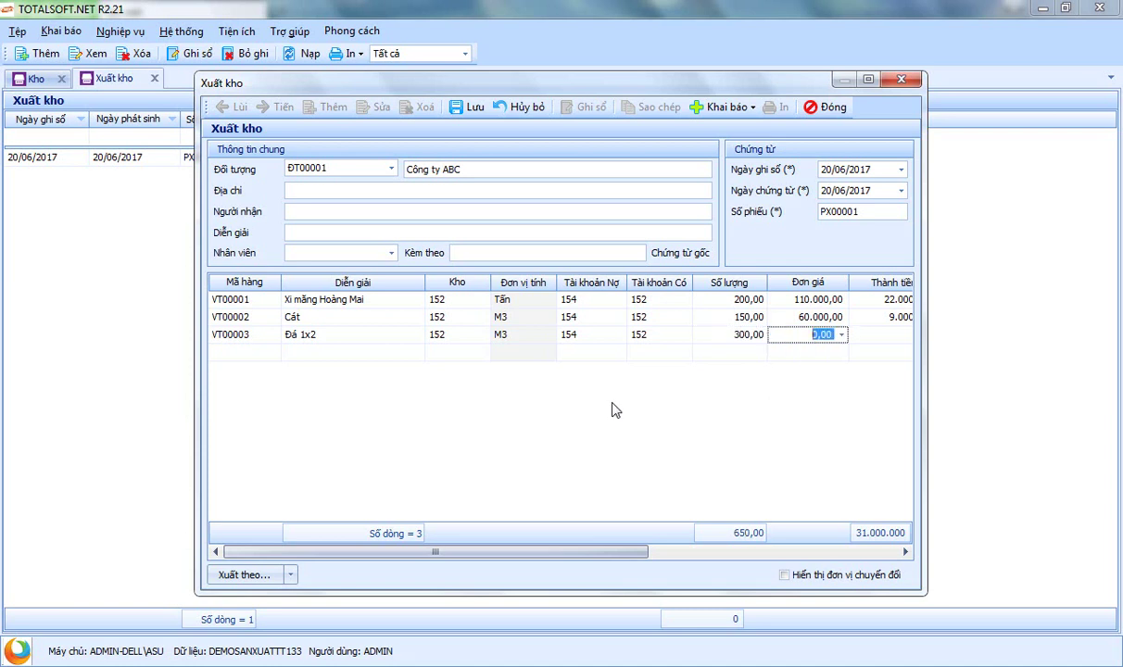
{"action": "type", "text": "180000"}
{"action": "key", "text": "Tab"}
{"action": "key", "text": "Tab"}
{"action": "key", "text": "Tab"}
{"action": "key", "text": "Tab"}
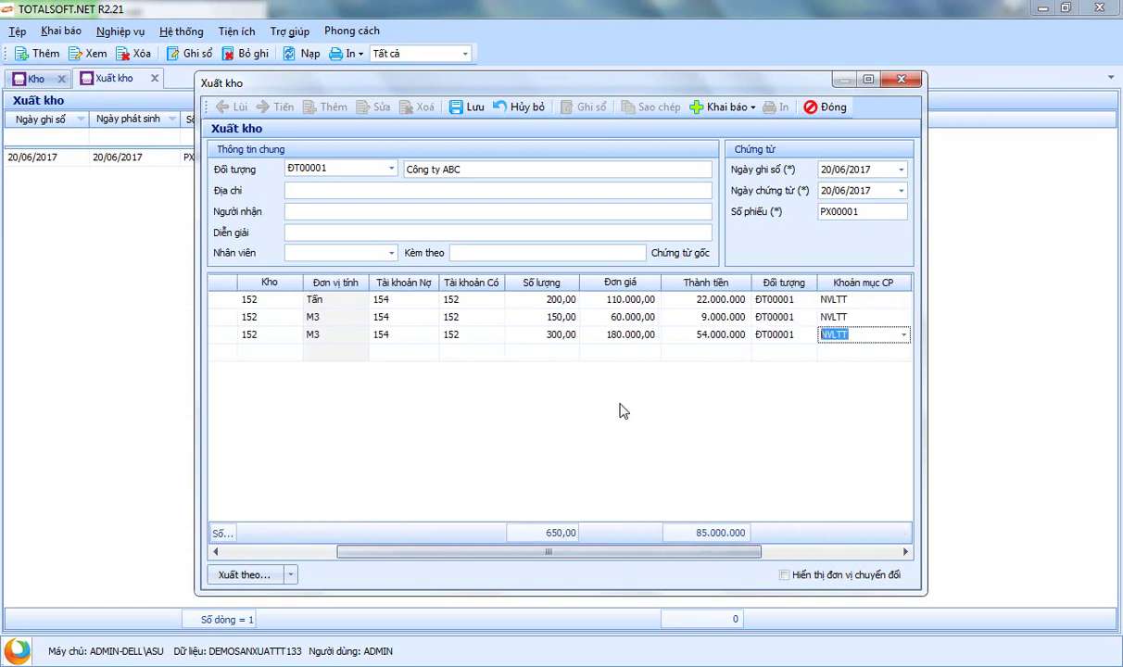
Add a fourth line, again for VT00001 Xi măng Hoàng Mai, with Tài khoản Nợ 154.
{"action": "left_click_drag", "start_coordinate": [719, 553], "coordinate": [343, 454]}
{"action": "left_click", "coordinate": [243, 353]}
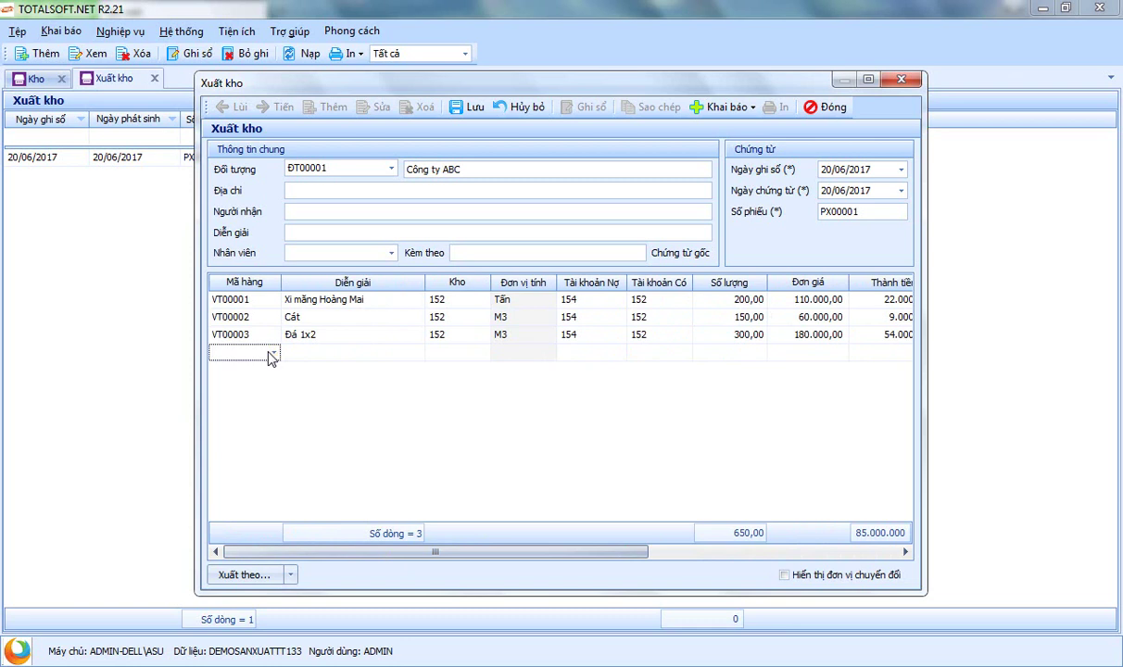
{"action": "left_click", "coordinate": [273, 353]}
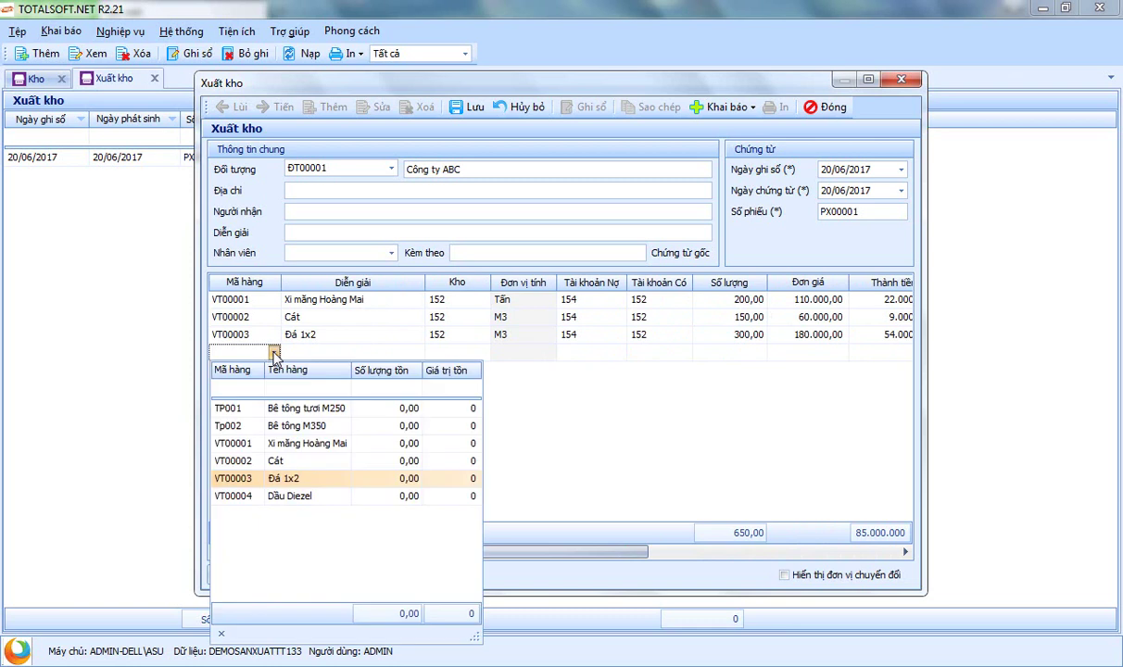
{"action": "left_click", "coordinate": [283, 446]}
{"action": "key", "text": "Tab"}
{"action": "key", "text": "Tab"}
{"action": "key", "text": "Tab"}
{"action": "key", "text": "Tab"}
{"action": "type", "text": "154"}
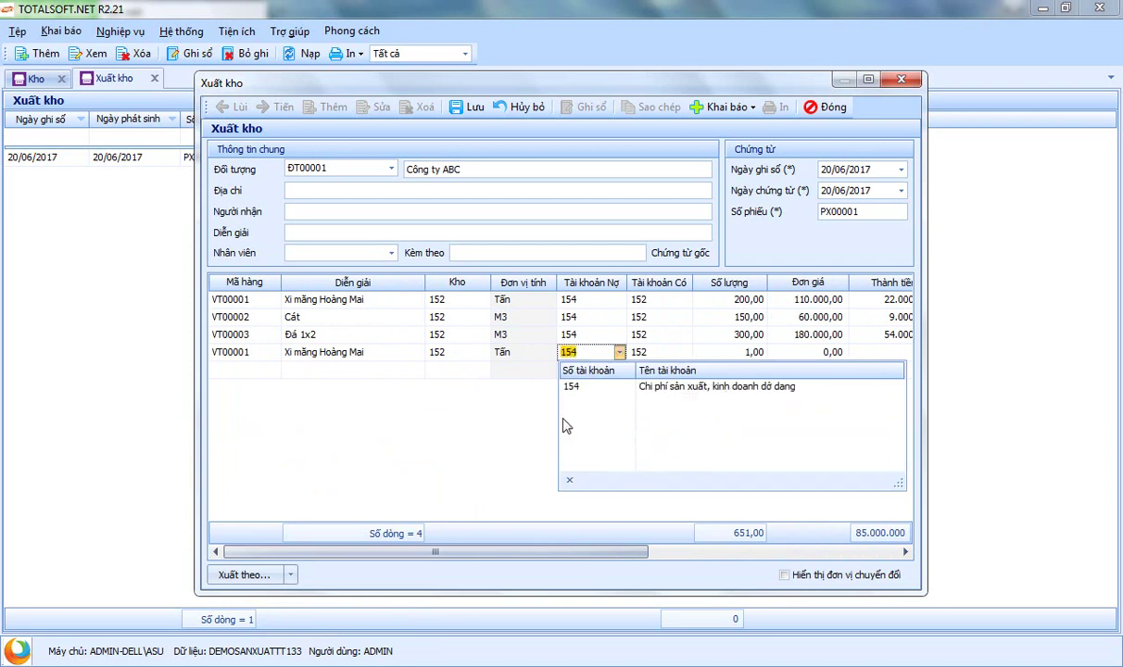
{"action": "key", "text": "Tab"}
{"action": "key", "text": "Tab"}
Give the fourth line Số lượng 300, Đơn giá 110.000 and Đối tượng THCP Tp002 (Bê tông M350).
{"action": "type", "text": "300"}
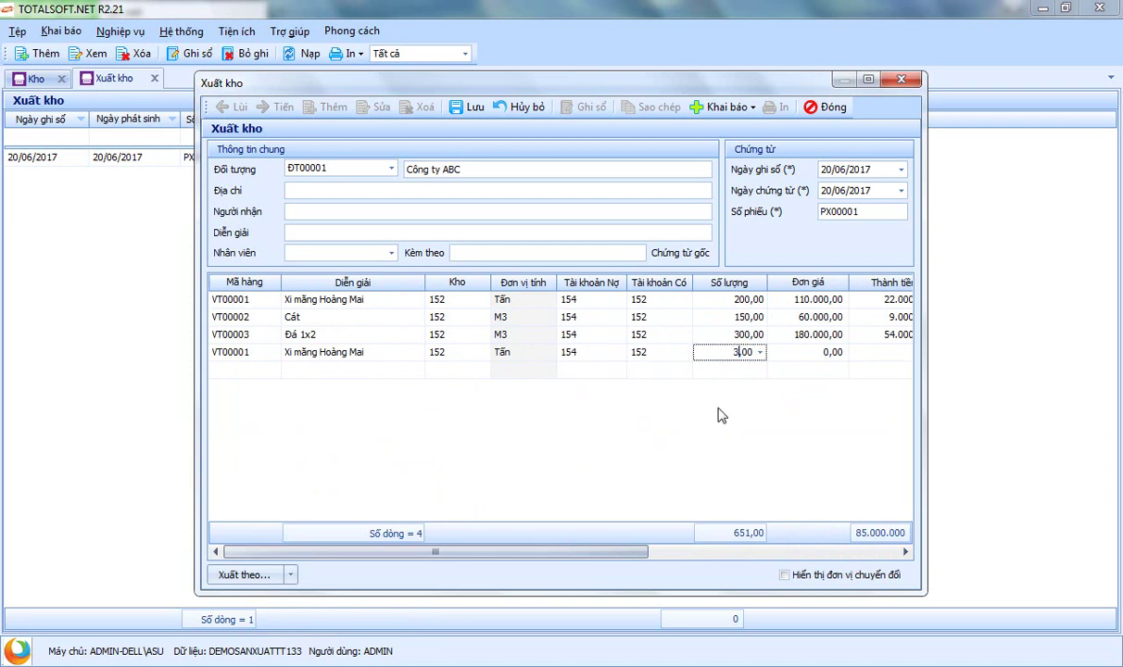
{"action": "key", "text": "Tab"}
{"action": "type", "text": "110000"}
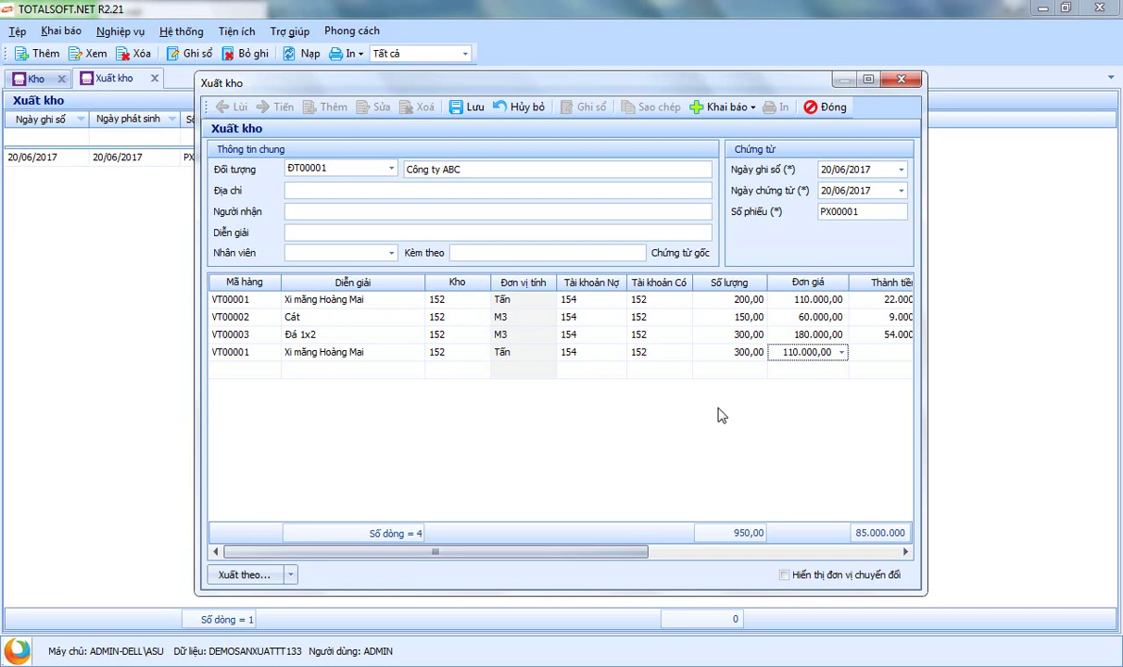
{"action": "key", "text": "Tab"}
{"action": "key", "text": "Tab"}
{"action": "key", "text": "Tab"}
{"action": "key", "text": "Tab"}
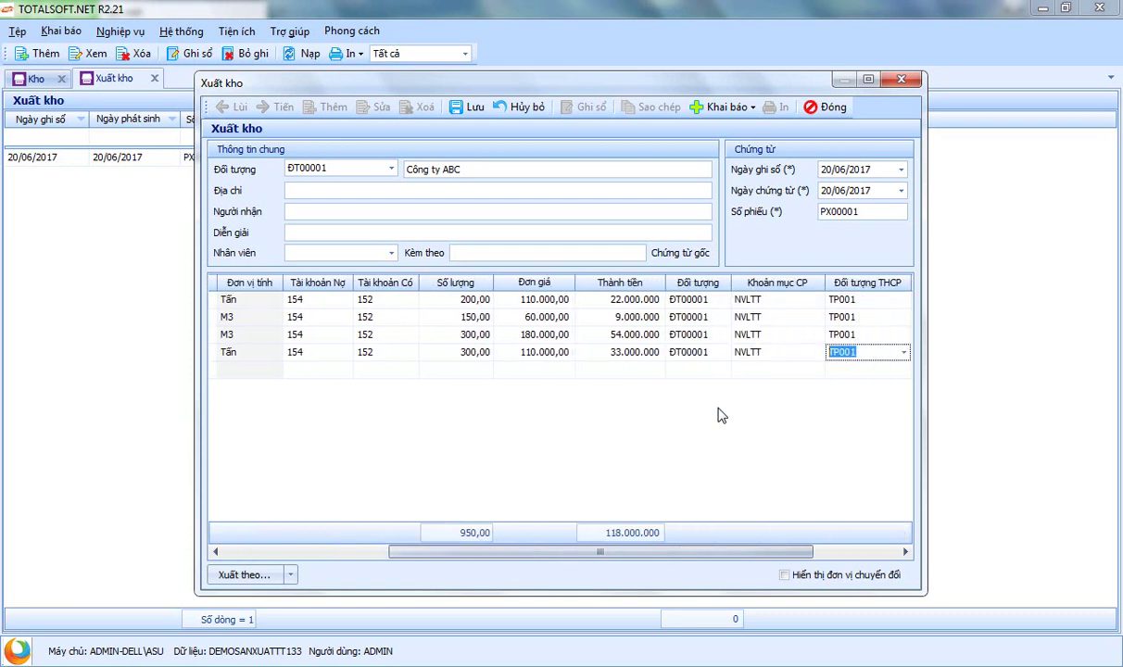
{"action": "left_click", "coordinate": [894, 351]}
{"action": "left_click", "coordinate": [908, 424]}
Add a fifth line for VT00002 Cát and set its Tài khoản Nợ to 154.
{"action": "left_click_drag", "start_coordinate": [664, 553], "coordinate": [576, 554]}
{"action": "left_click", "coordinate": [271, 371]}
{"action": "left_click", "coordinate": [273, 371]}
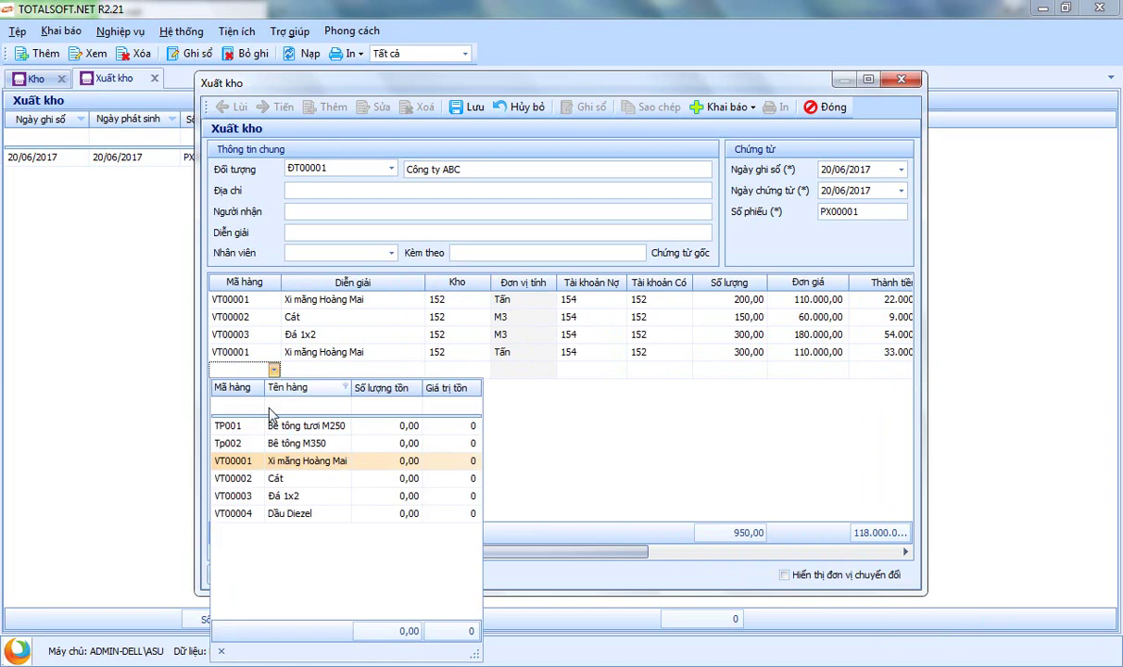
{"action": "left_click", "coordinate": [270, 477]}
{"action": "key", "text": "Tab"}
{"action": "key", "text": "Tab"}
{"action": "key", "text": "Tab"}
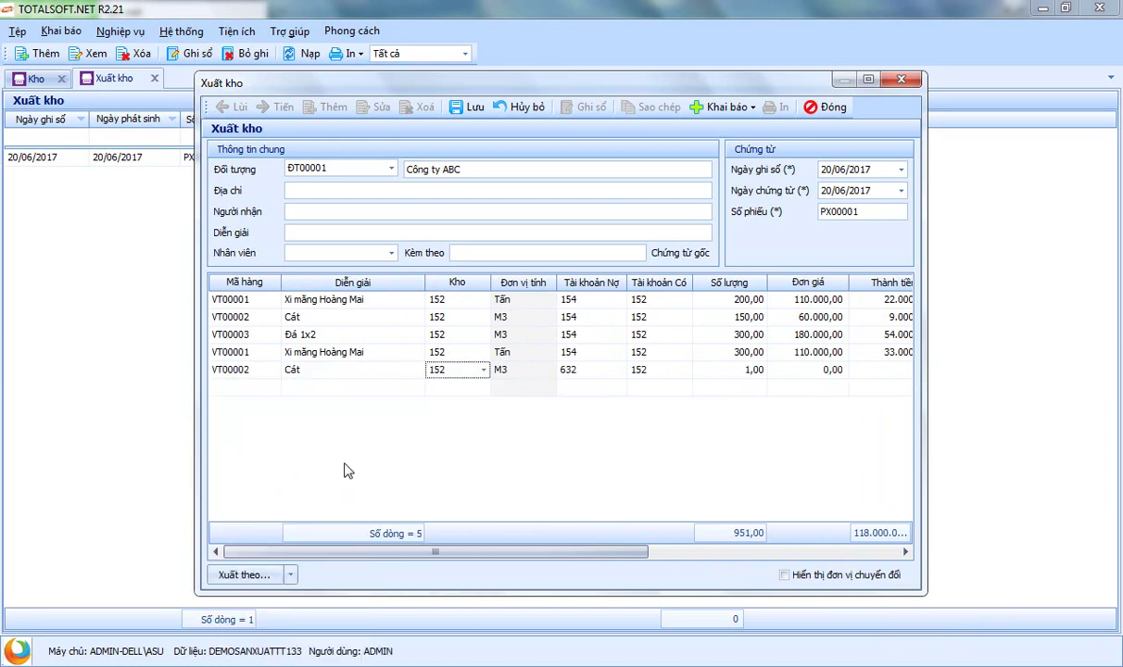
{"action": "type", "text": "154"}
{"action": "key", "text": "Return"}
{"action": "key", "text": "Tab"}
{"action": "key", "text": "Tab"}
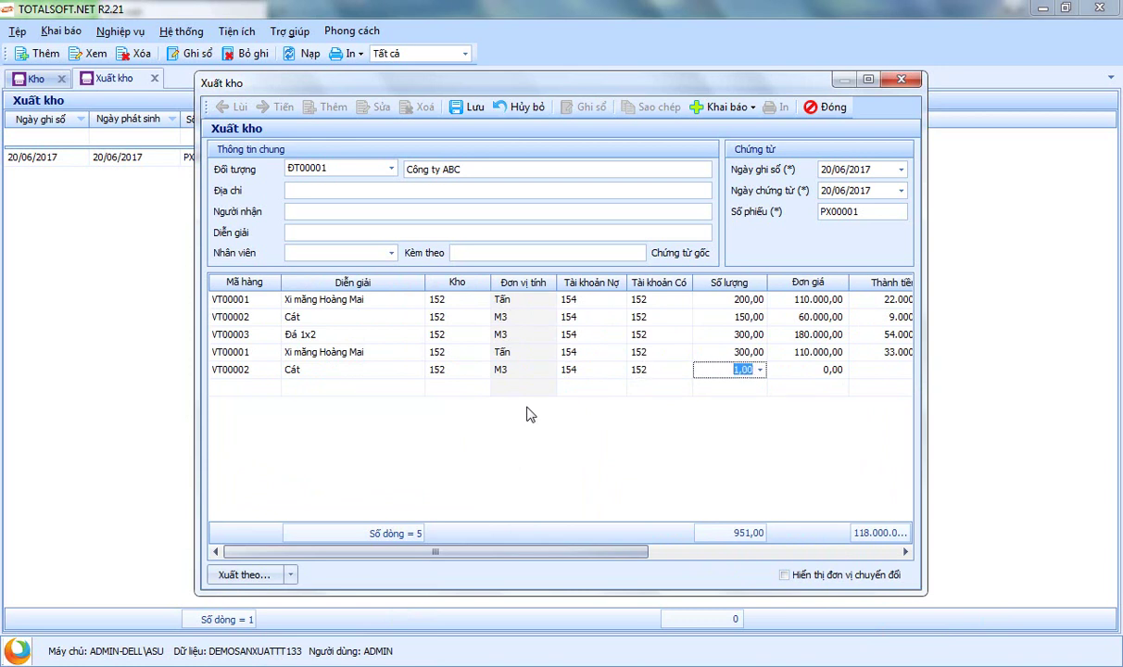
Give the fifth line (Cát) Số lượng 180 and Đơn giá 60.000, keeping Đối tượng THCP Tp002.
{"action": "type", "text": "180"}
{"action": "key", "text": "Tab"}
{"action": "type", "text": "60000"}
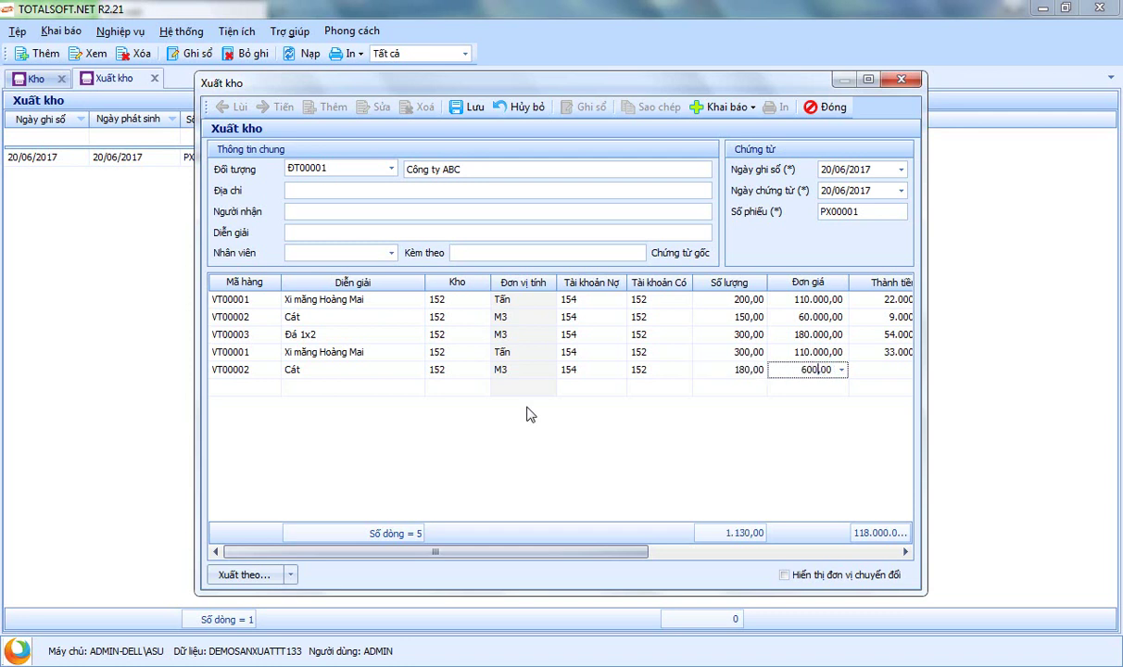
{"action": "key", "text": "Tab"}
{"action": "key", "text": "Tab"}
{"action": "key", "text": "Tab"}
{"action": "key", "text": "Tab"}
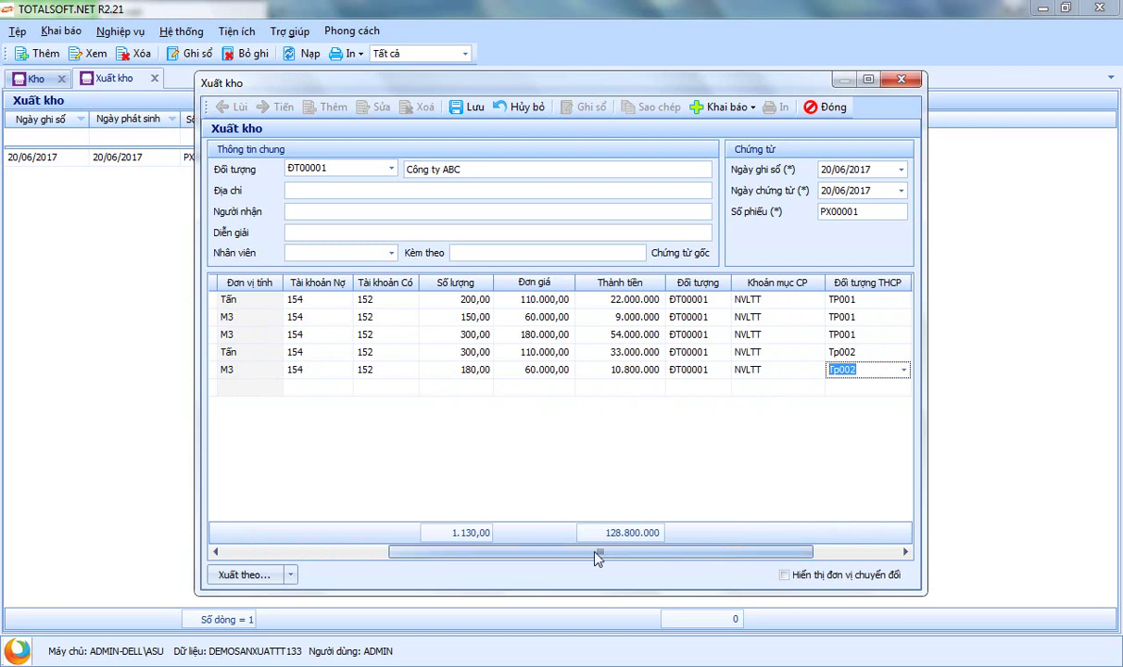
Add a sixth line for VT00003 Đá 1x2 with Tài khoản Nợ 154.
{"action": "left_click_drag", "start_coordinate": [600, 552], "coordinate": [434, 551]}
{"action": "left_click", "coordinate": [273, 388]}
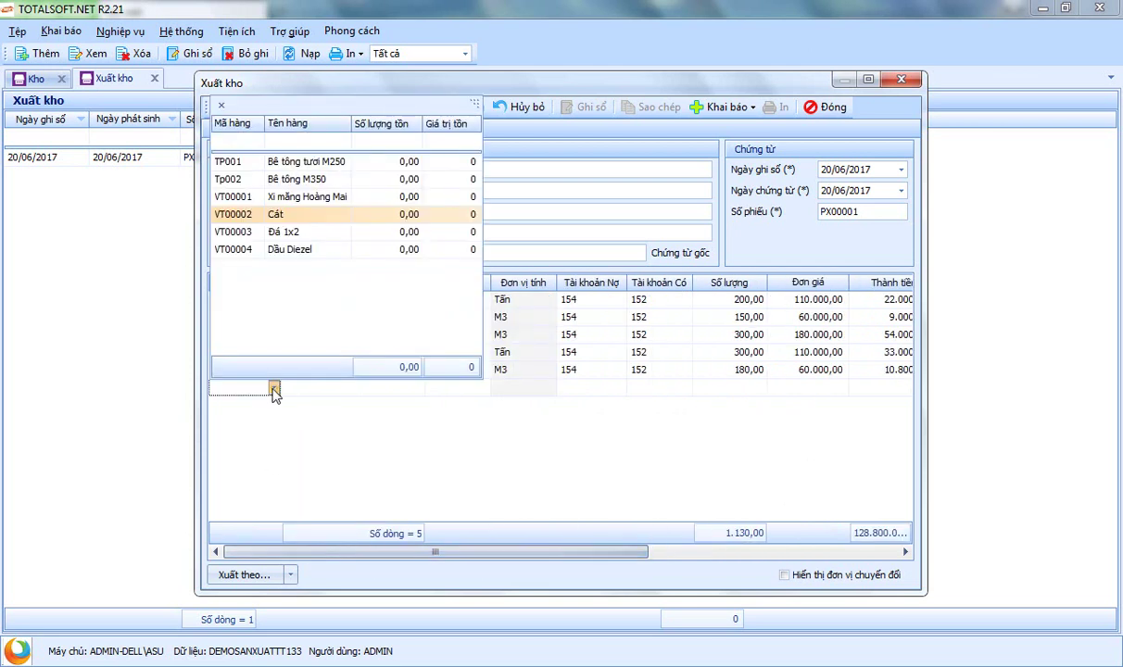
{"action": "left_click", "coordinate": [251, 231]}
{"action": "key", "text": "Tab"}
{"action": "key", "text": "Tab"}
{"action": "key", "text": "Tab"}
{"action": "type", "text": "154"}
{"action": "key", "text": "Return"}
{"action": "key", "text": "Tab"}
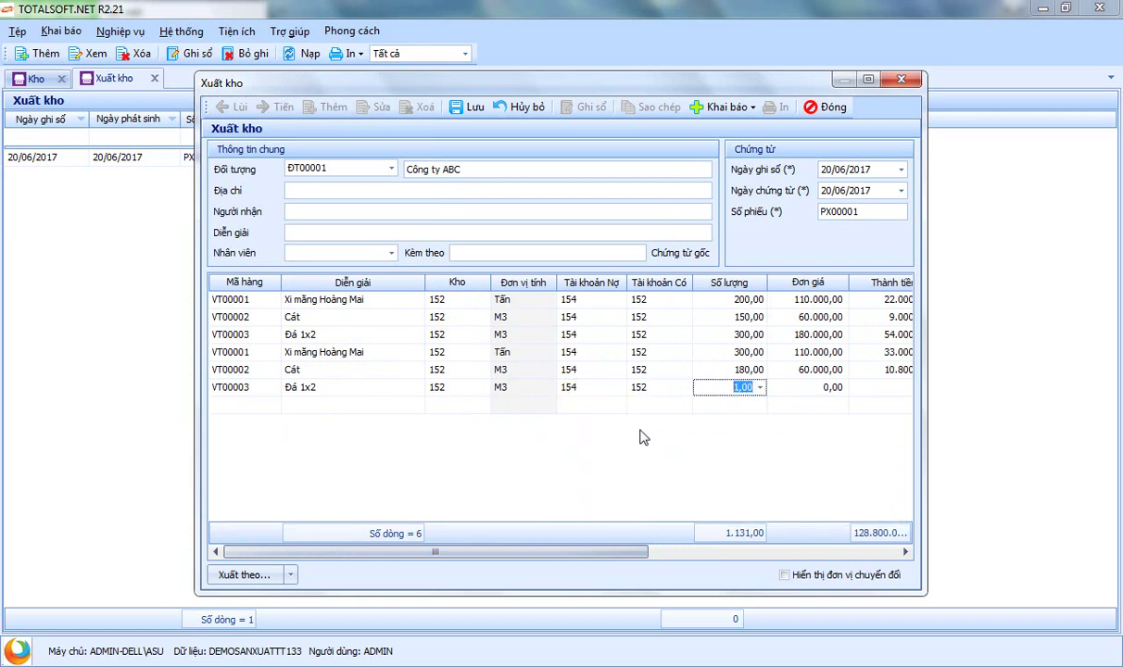
Set the sixth line's Số lượng to 450 and Đơn giá to 180.000, keeping Đối tượng THCP Tp002.
{"action": "type", "text": "450"}
{"action": "key", "text": "Tab"}
{"action": "type", "text": "180000"}
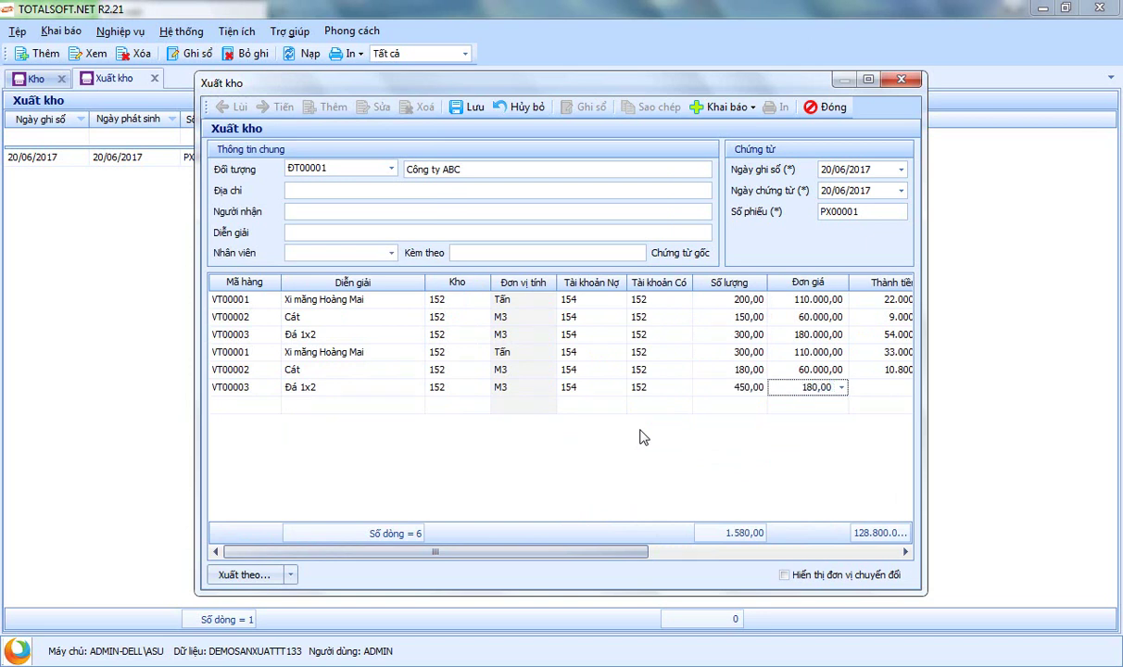
{"action": "key", "text": "Tab"}
{"action": "key", "text": "Tab"}
{"action": "key", "text": "Tab"}
{"action": "key", "text": "Tab"}
{"action": "key", "text": "Tab"}
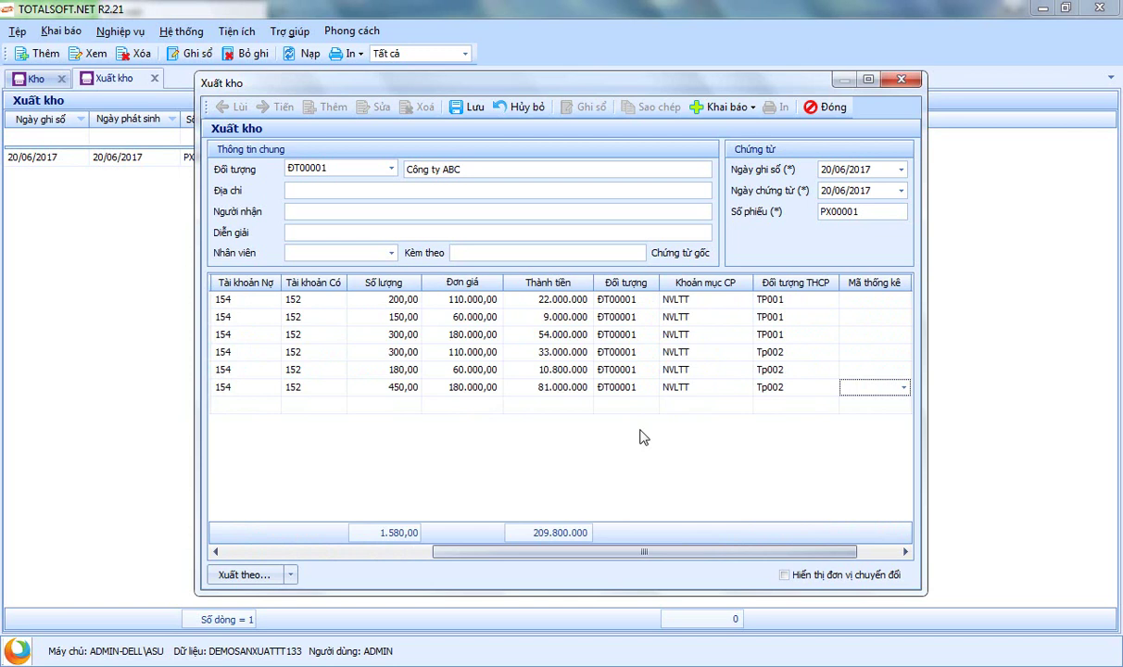
{"action": "key", "text": "Tab"}
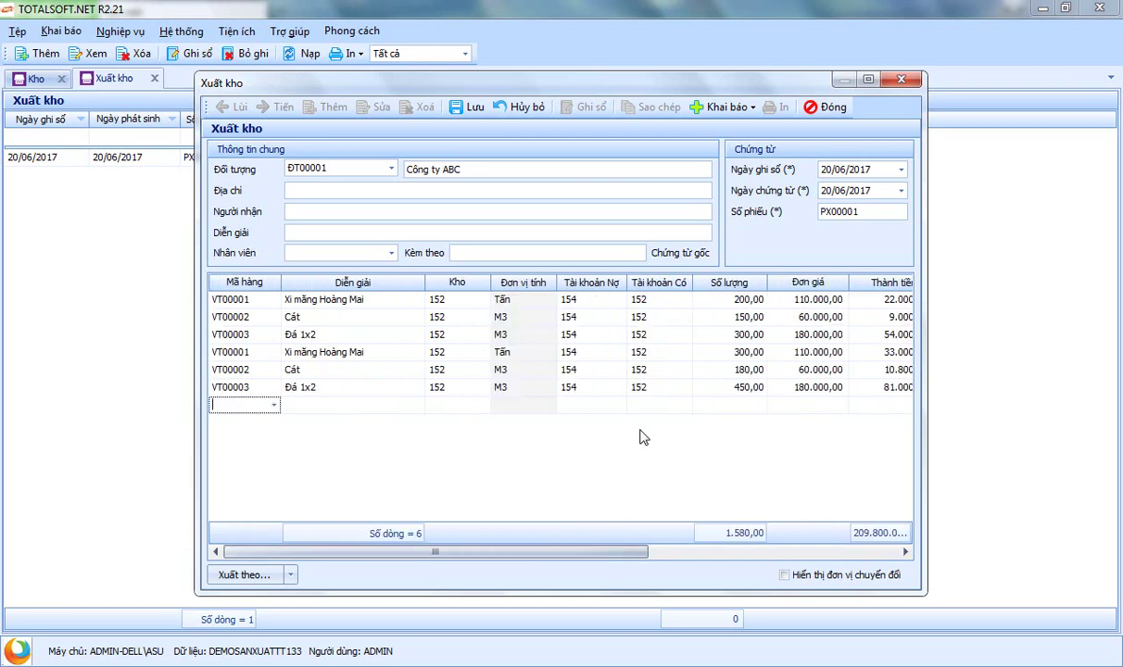
Add a seventh line for VT00004 Dầu Diezel and set its Tài khoản Nợ to 154.
{"action": "left_click", "coordinate": [273, 405]}
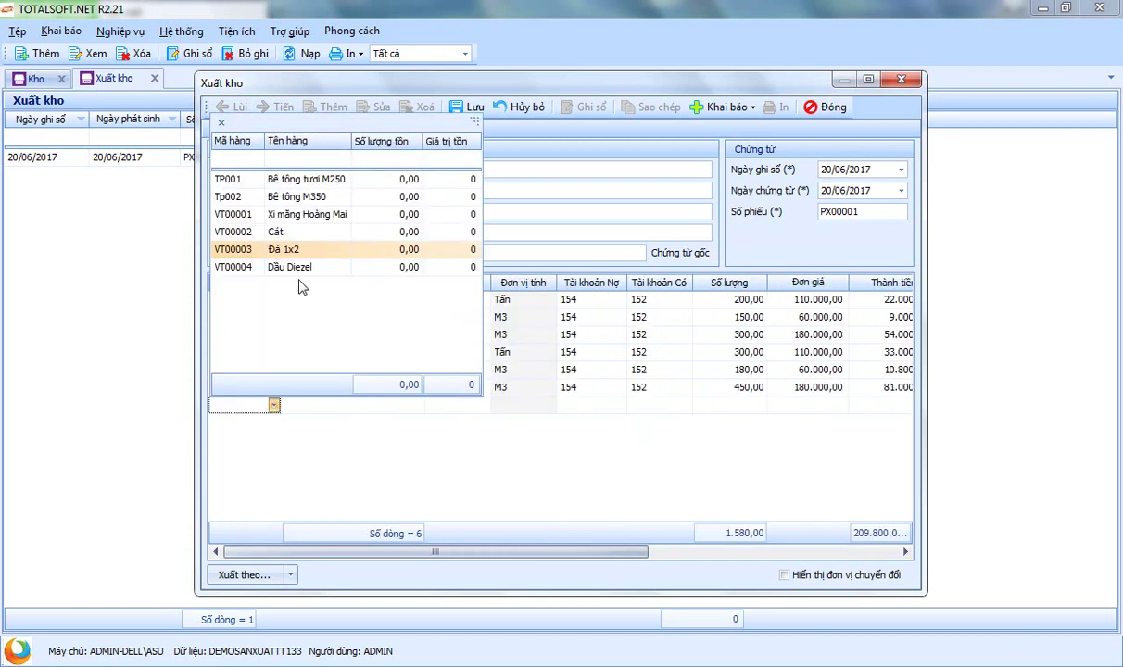
{"action": "left_click", "coordinate": [286, 266]}
{"action": "key", "text": "Tab"}
{"action": "key", "text": "Tab"}
{"action": "key", "text": "Tab"}
{"action": "type", "text": "154"}
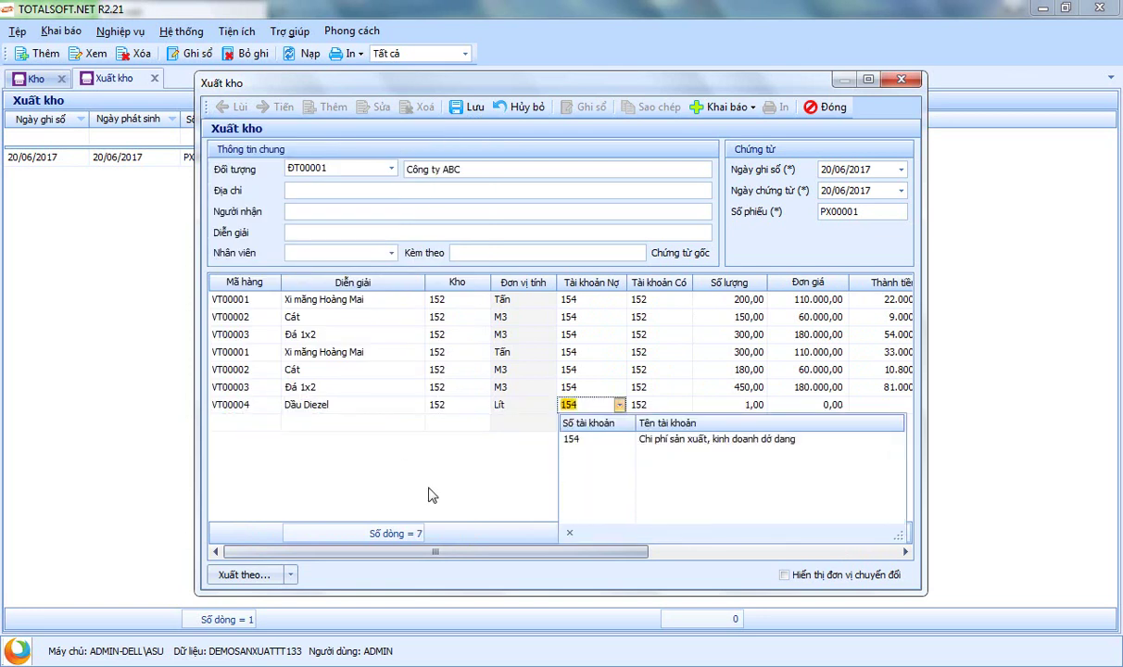
{"action": "key", "text": "Return"}
{"action": "key", "text": "Tab"}
{"action": "key", "text": "Tab"}
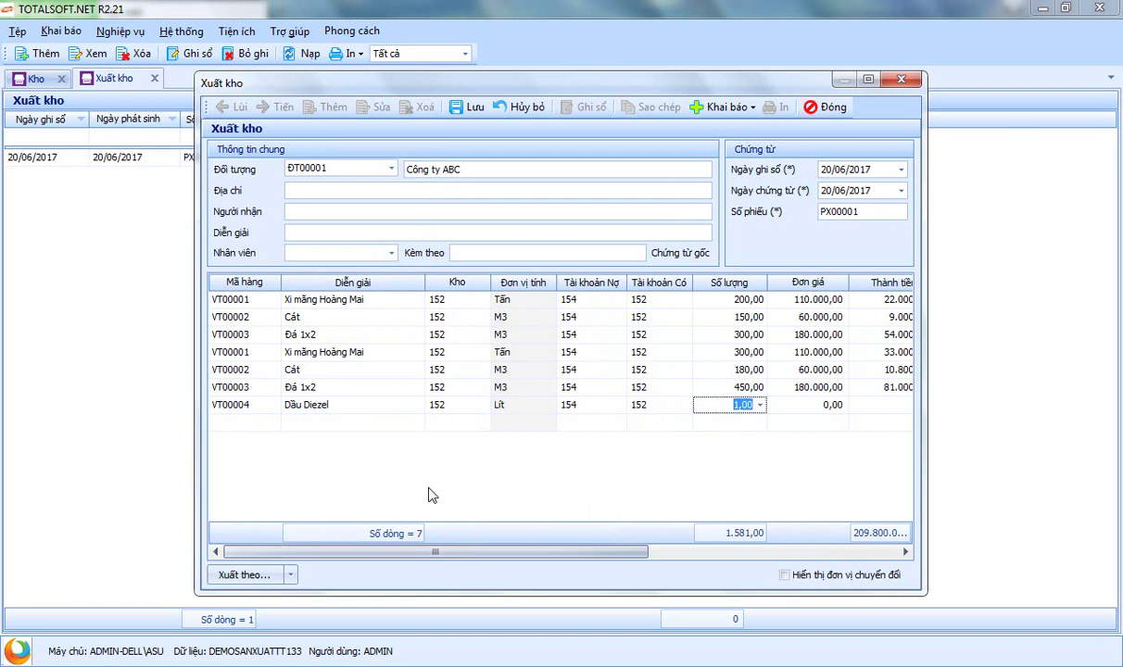
Set the Dầu Diezel line's Số lượng to 300 and its Đơn giá to 13.400.
{"action": "type", "text": "300"}
{"action": "key", "text": "Tab"}
{"action": "type", "text": "13.400"}
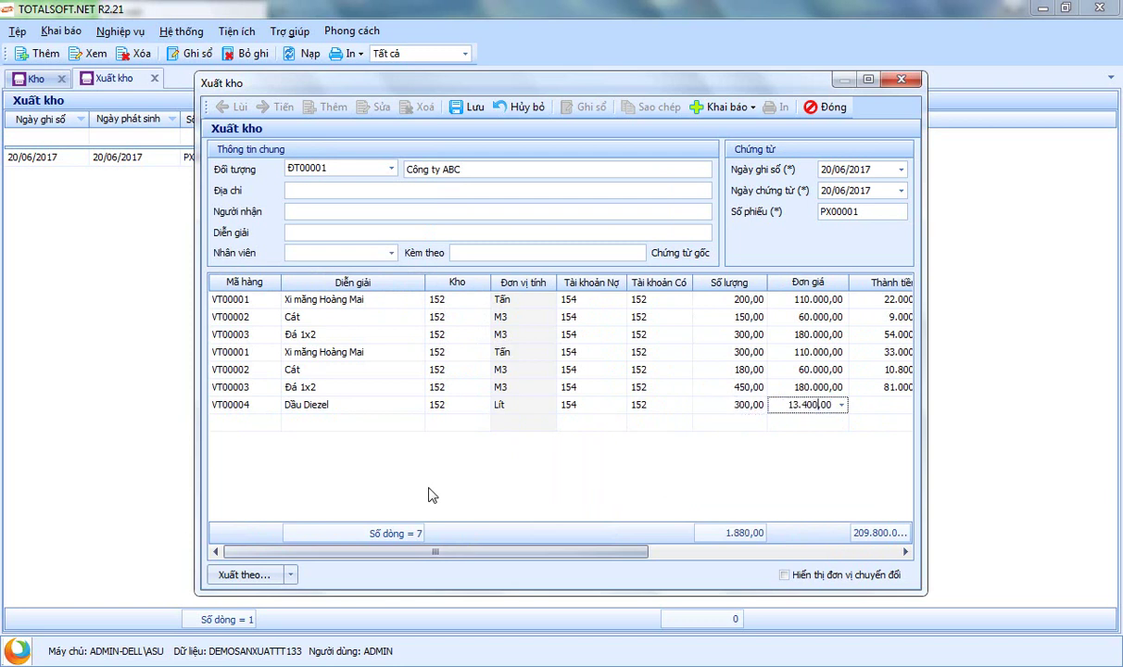
{"action": "key", "text": "Tab"}
{"action": "key", "text": "Tab"}
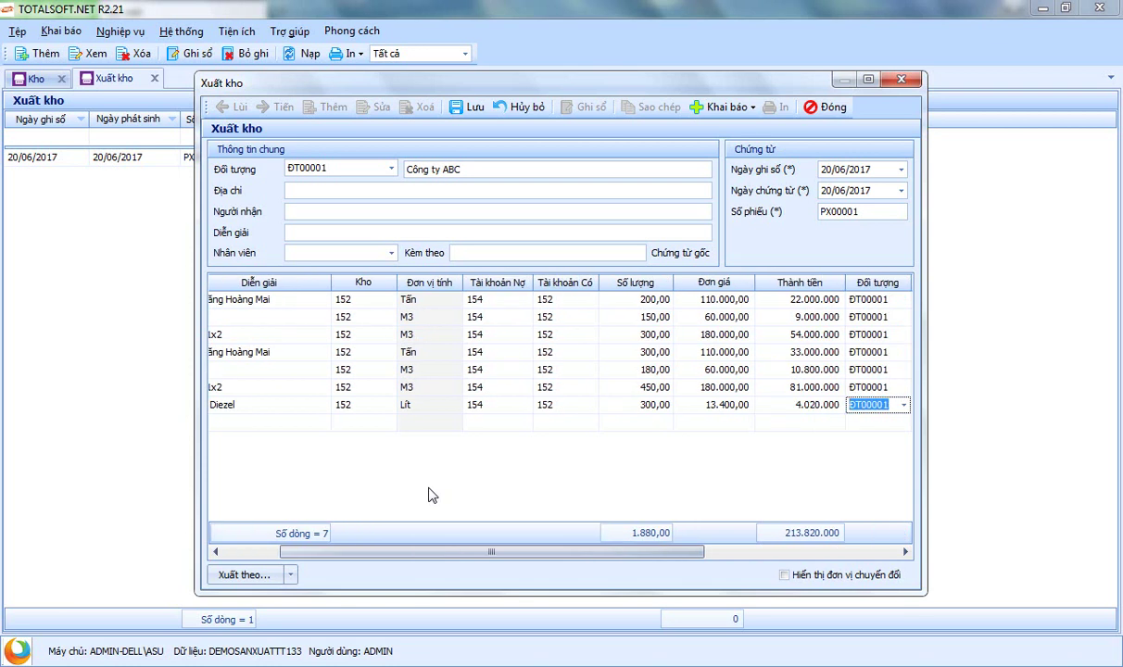
Clear Đối tượng THCP on the Dầu Diezel line, keeping Khoản mục CP NVLTT.
{"action": "key", "text": "Tab"}
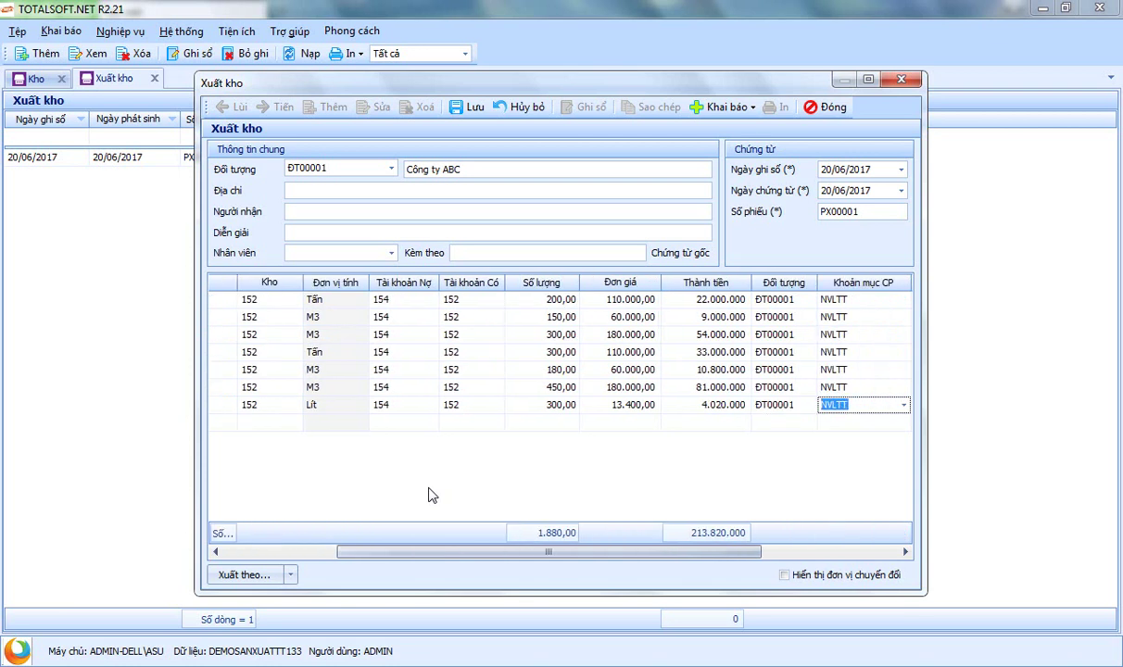
{"action": "key", "text": "Tab"}
{"action": "key", "text": "Delete"}
{"action": "key", "text": "Tab"}
{"action": "key", "text": "shift+Tab"}
{"action": "key", "text": "shift+Tab"}
{"action": "key", "text": "shift+Tab"}
{"action": "key", "text": "shift+Tab"}
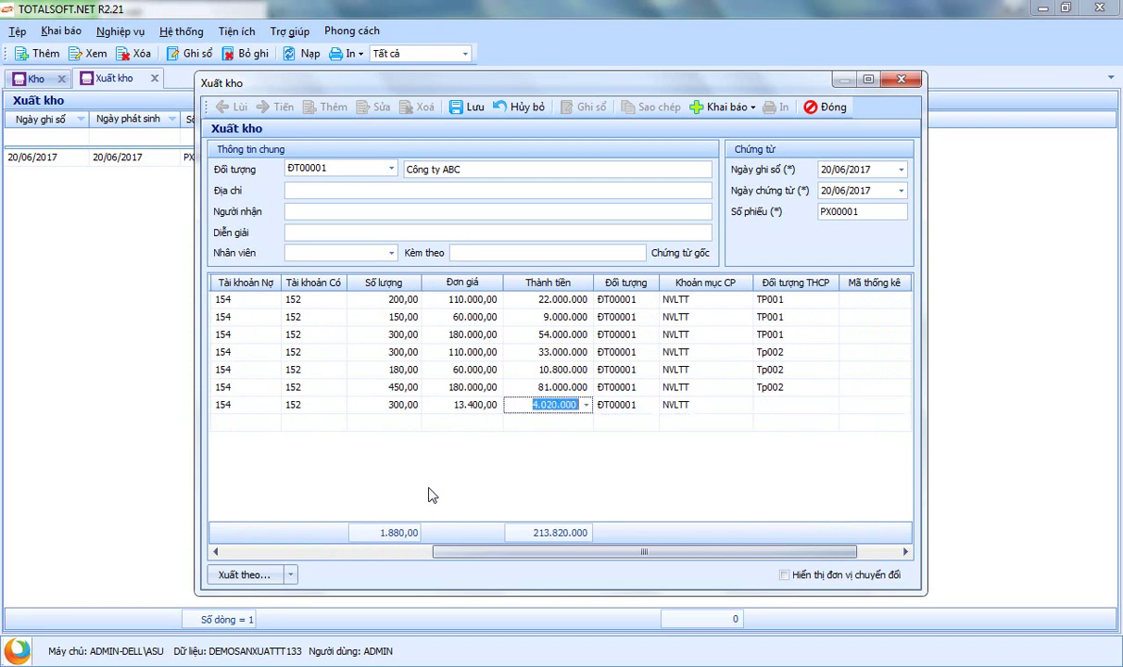
{"action": "key", "text": "Tab"}
{"action": "key", "text": "Tab"}
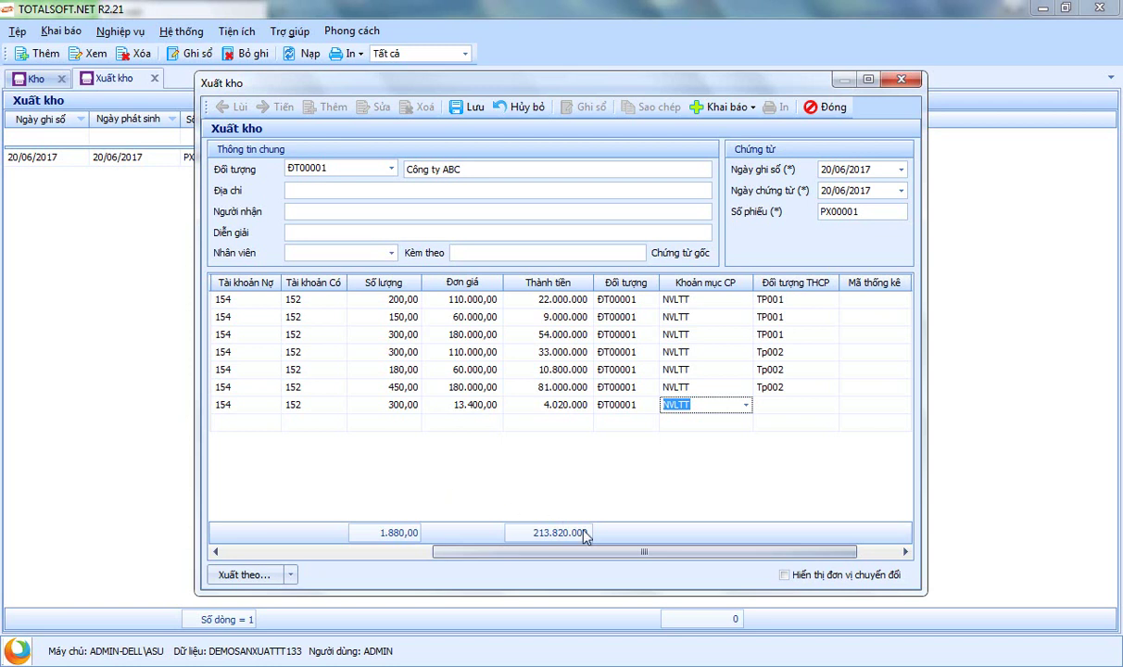
Save the stock issue voucher and close it together with the Xuất kho and Kho screens.
{"action": "left_click_drag", "start_coordinate": [656, 555], "coordinate": [413, 555]}
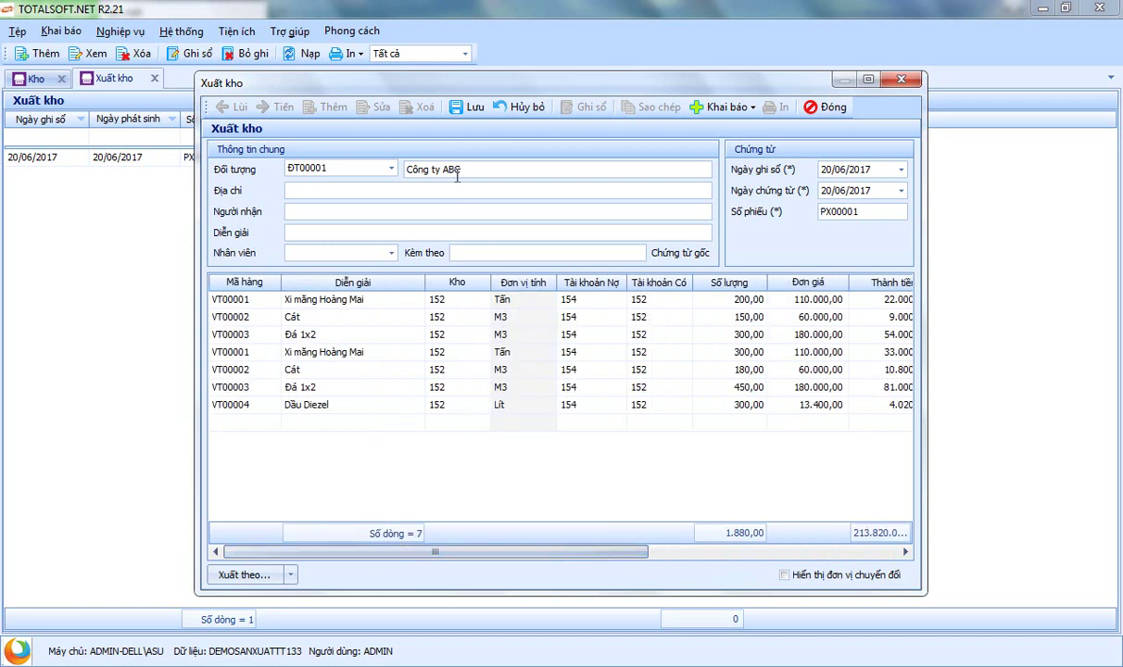
{"action": "left_click", "coordinate": [472, 109]}
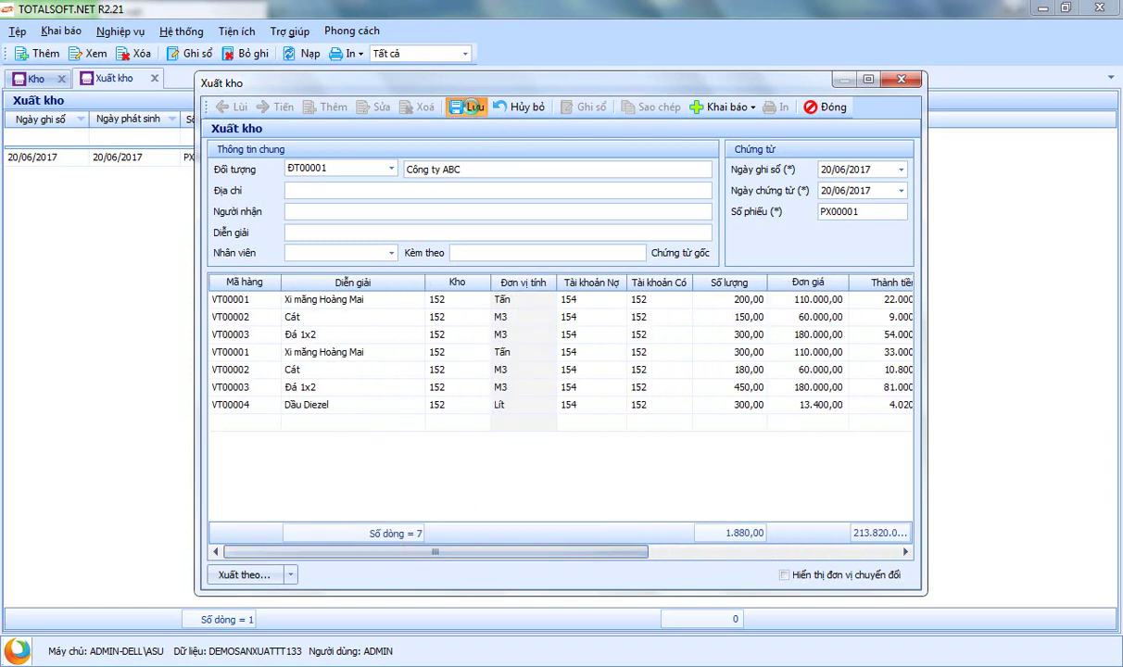
{"action": "left_click", "coordinate": [823, 108]}
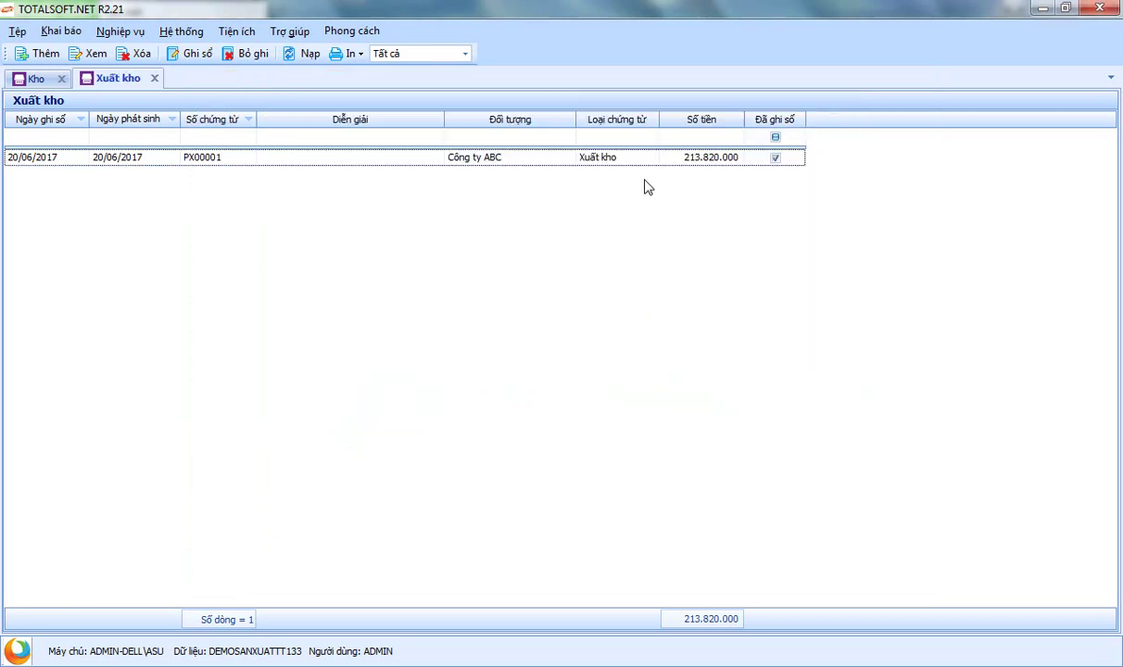
{"action": "left_click", "coordinate": [155, 79]}
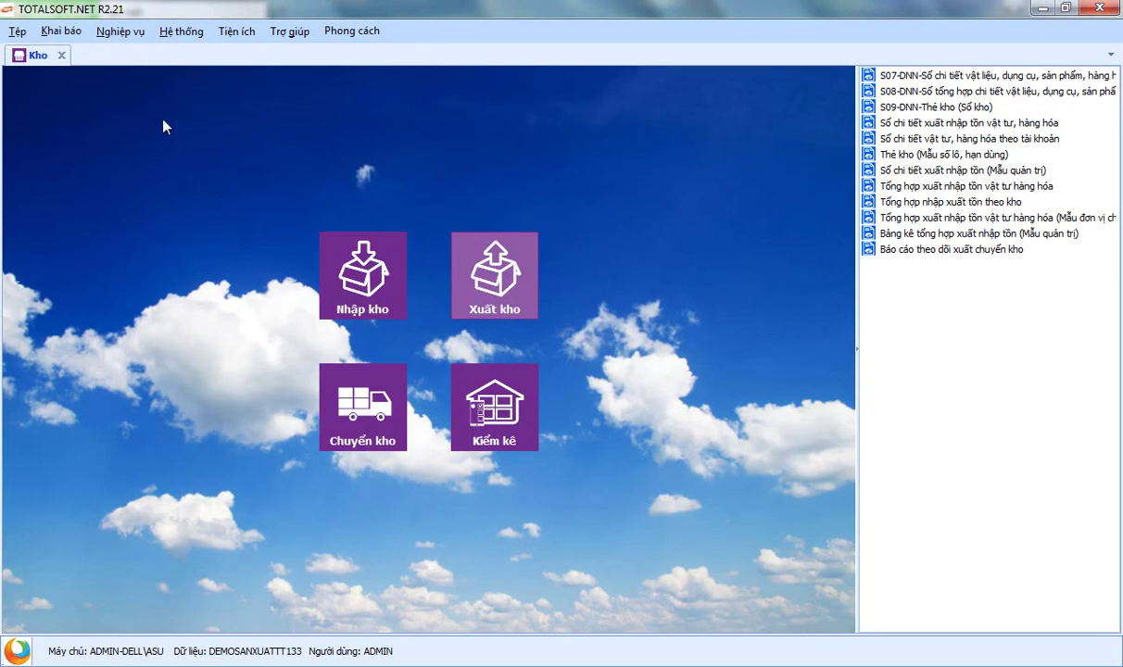
{"action": "left_click", "coordinate": [61, 56]}
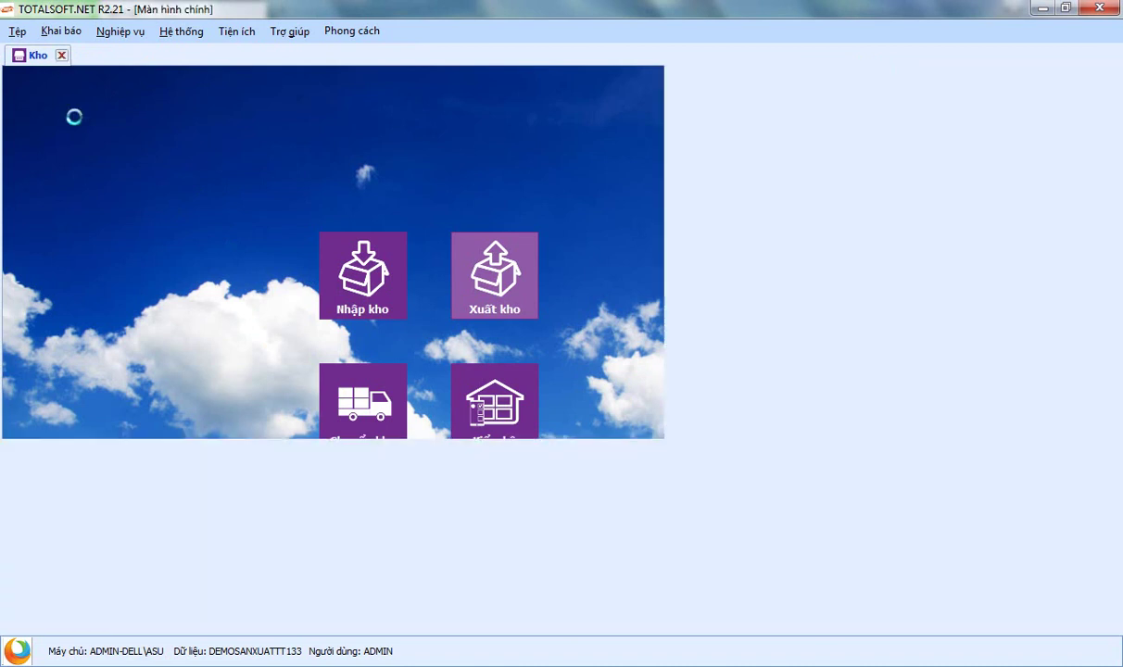
Review the Bảng phân tích giá thành sản xuất theo đối tượng THCP report for Tháng 6, account 154, and leave Giá thành sản xuất.
{"action": "left_click", "coordinate": [602, 345]}
{"action": "double_click", "coordinate": [896, 296]}
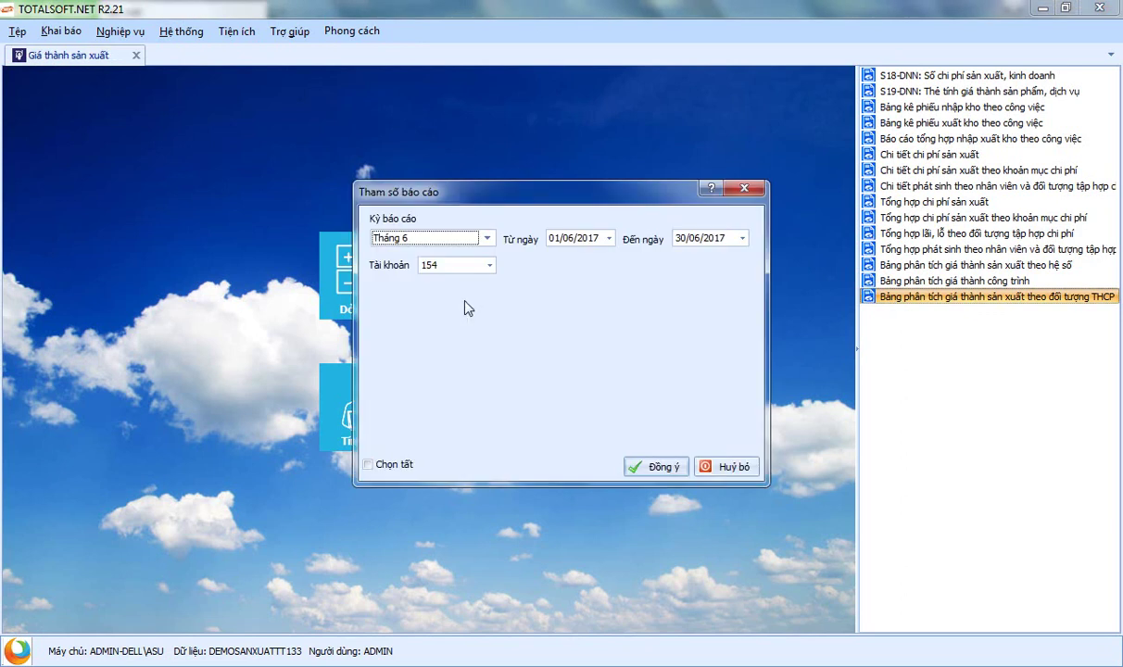
{"action": "left_click", "coordinate": [645, 466]}
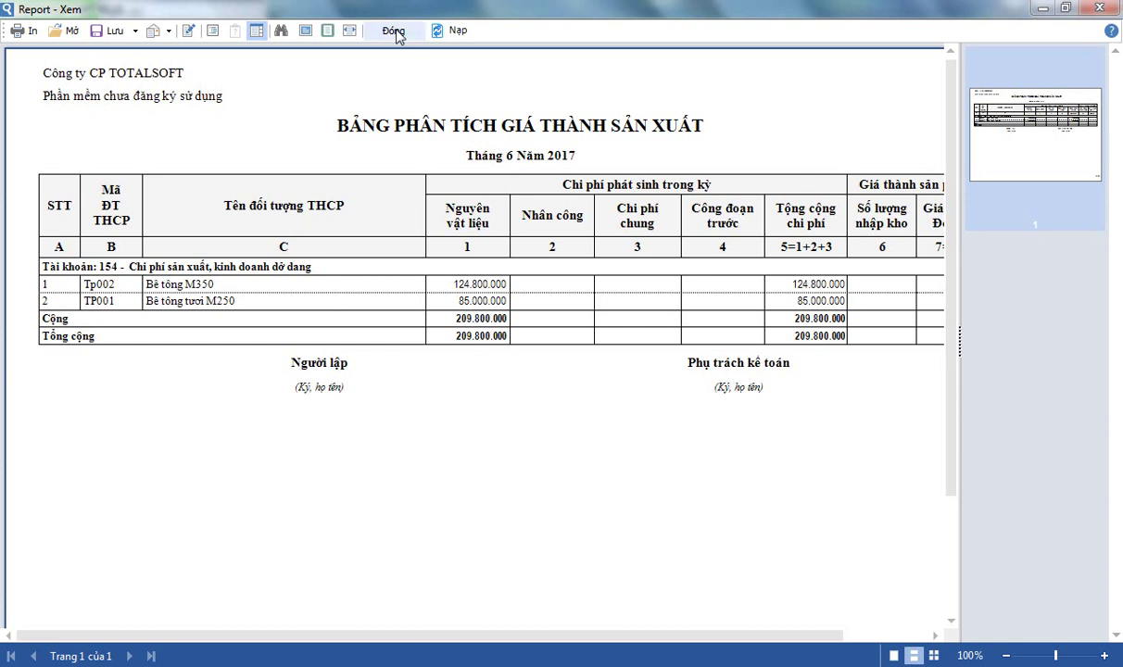
{"action": "left_click_drag", "start_coordinate": [411, 637], "coordinate": [597, 639]}
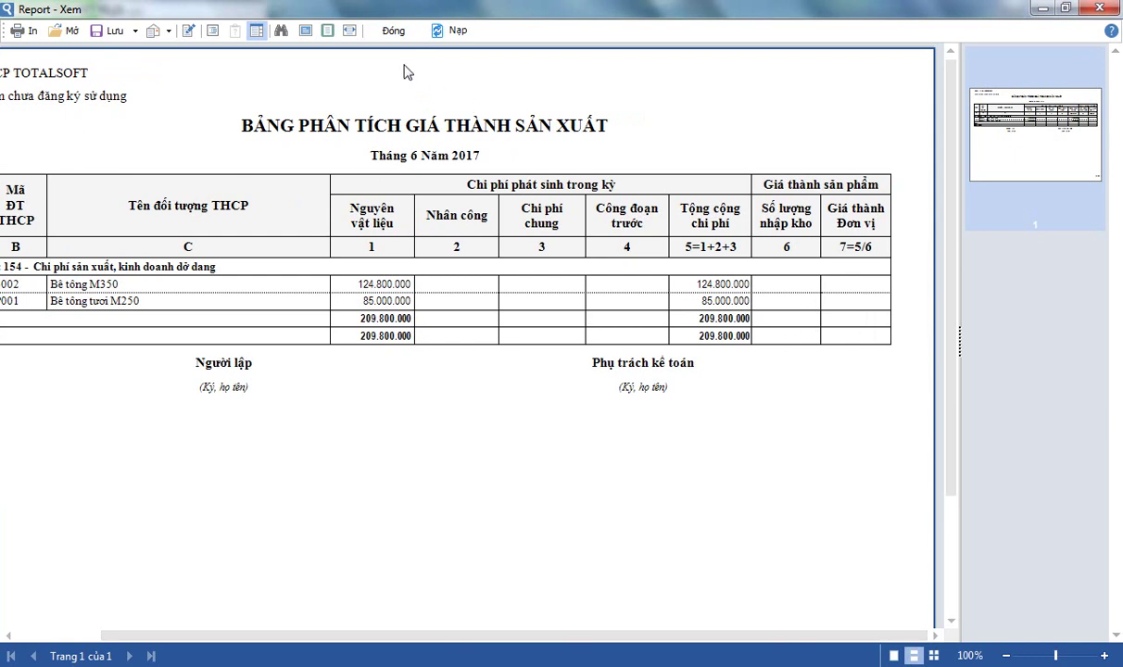
{"action": "left_click", "coordinate": [396, 34]}
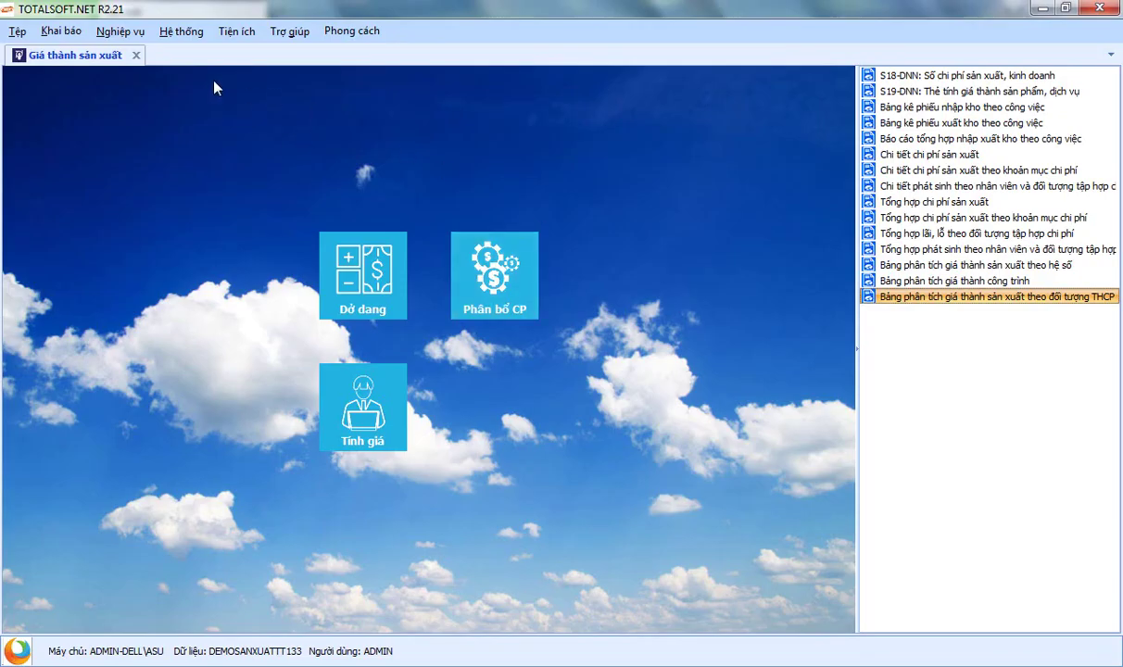
{"action": "left_click", "coordinate": [135, 56]}
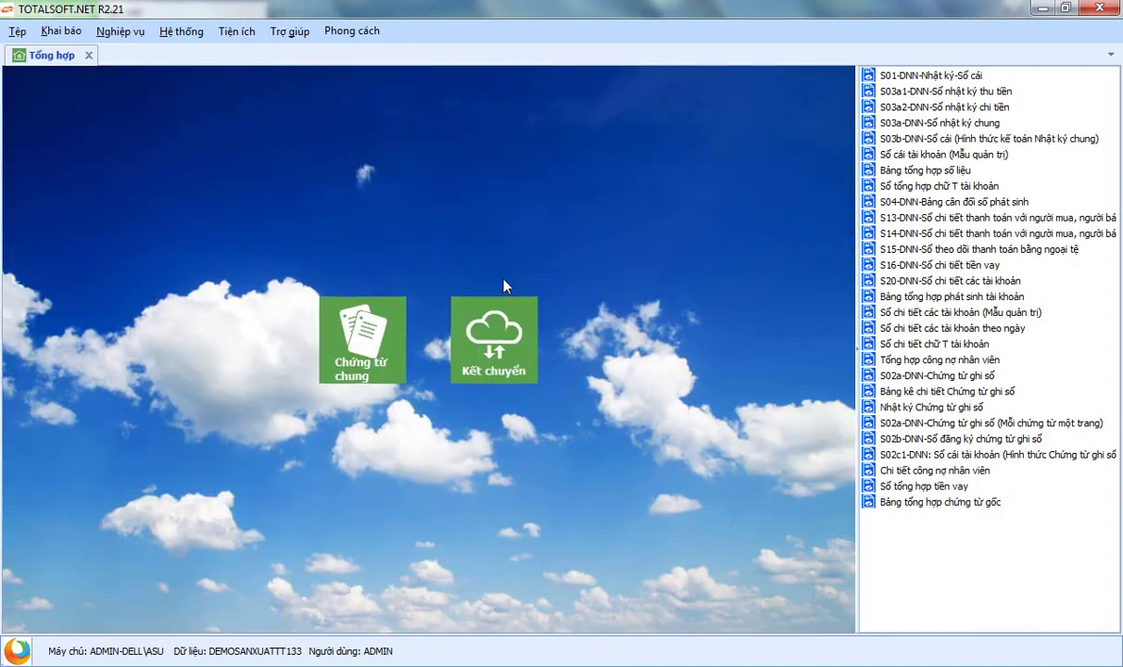
Create a new general accounting voucher in Chứng từ chung.
{"action": "left_click", "coordinate": [356, 335]}
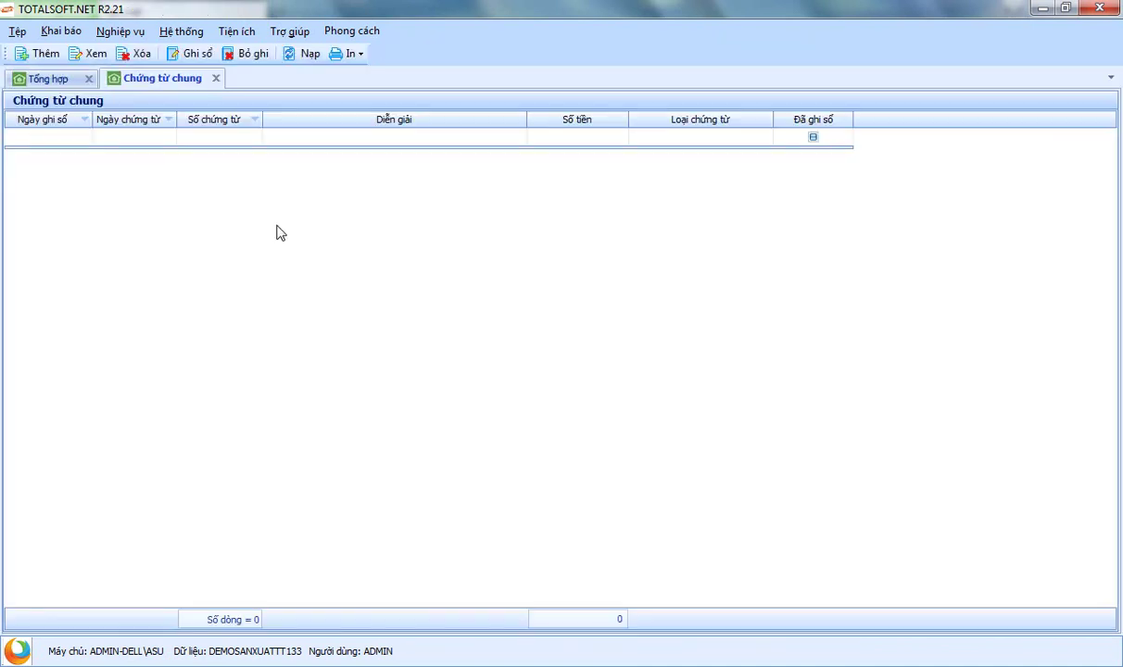
{"action": "right_click", "coordinate": [278, 228]}
{"action": "left_click", "coordinate": [304, 235]}
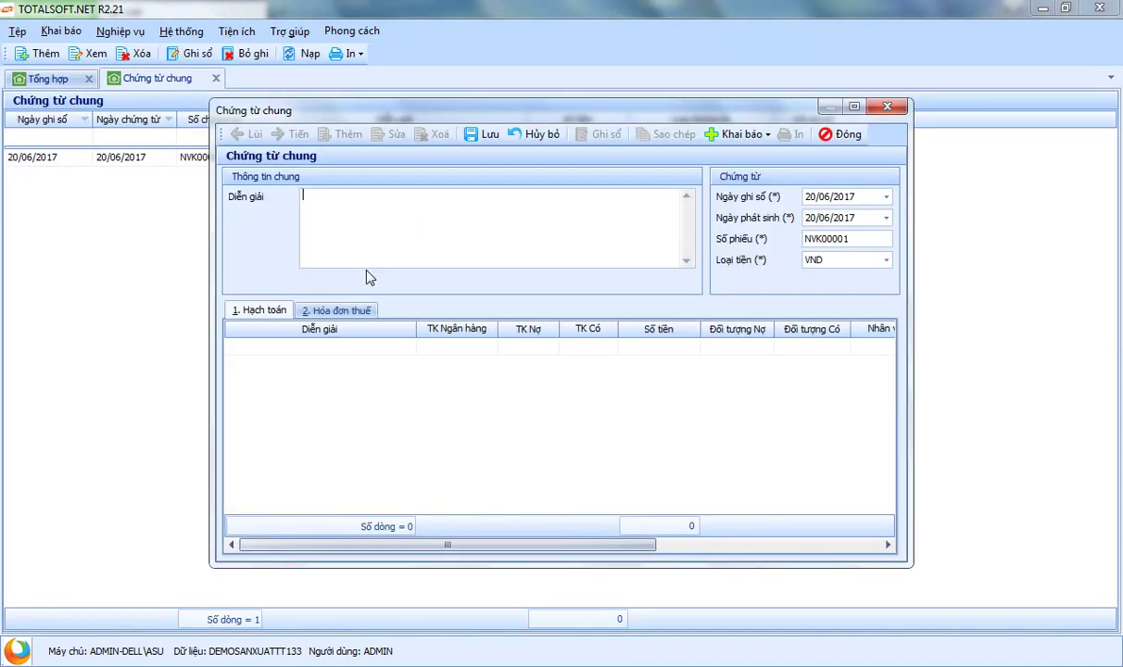
Enter "Hạch toán lương nhân công" as the voucher's Diễn giải and start its first Hạch toán line with the same description.
{"action": "type", "text": "Hach toán"}
{"action": "type", "text": "lương nhân công"}
{"action": "key", "text": "Tab"}
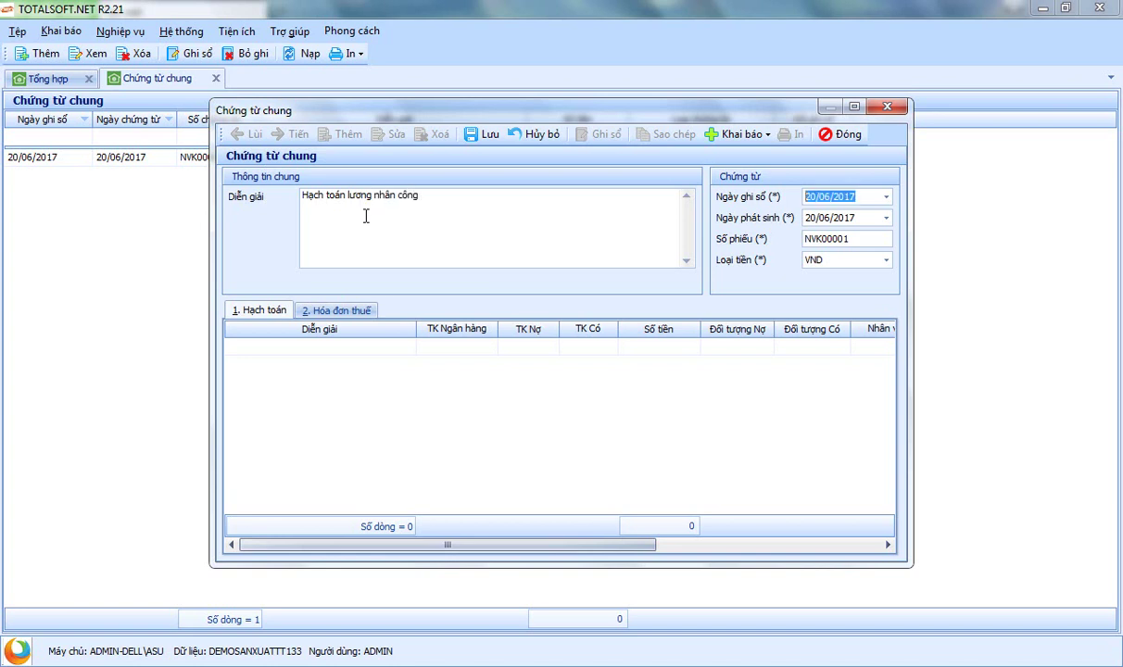
{"action": "key", "text": "Tab"}
{"action": "key", "text": "Tab"}
{"action": "key", "text": "Tab"}
{"action": "key", "text": "Tab"}
{"action": "key", "text": "Tab"}
{"action": "key", "text": "Tab"}
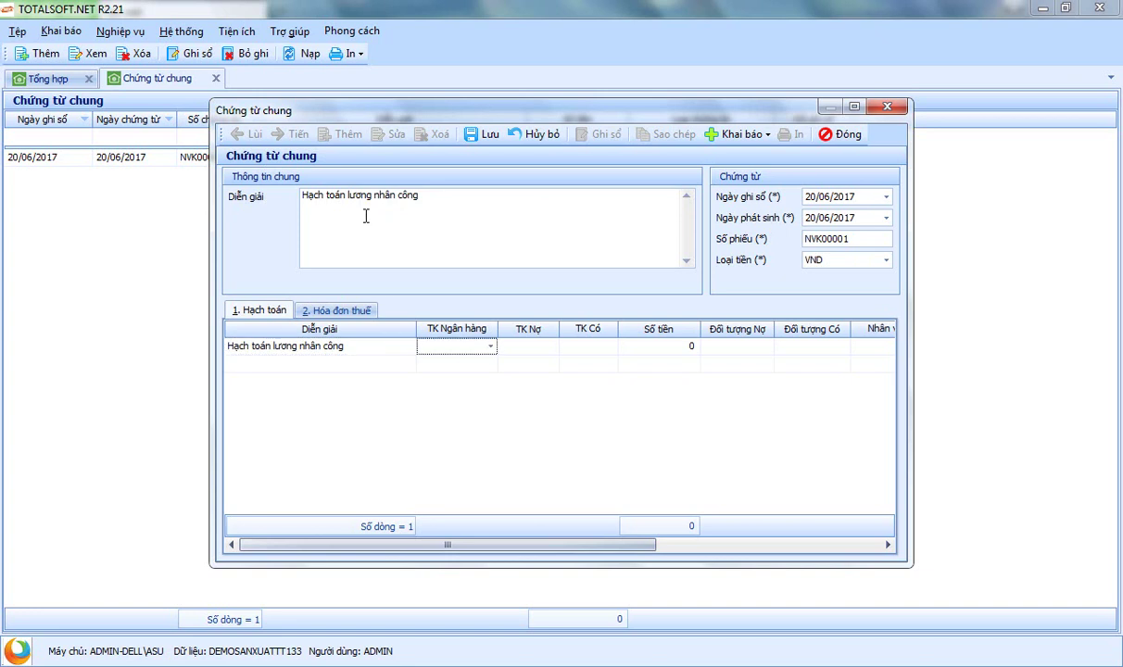
Set the first Hạch toán line's TK Nợ to 154, TK Có to 334 and Số tiền to 25.000.000.
{"action": "type", "text": "154"}
{"action": "key", "text": "Return"}
{"action": "key", "text": "Tab"}
{"action": "type", "text": "334"}
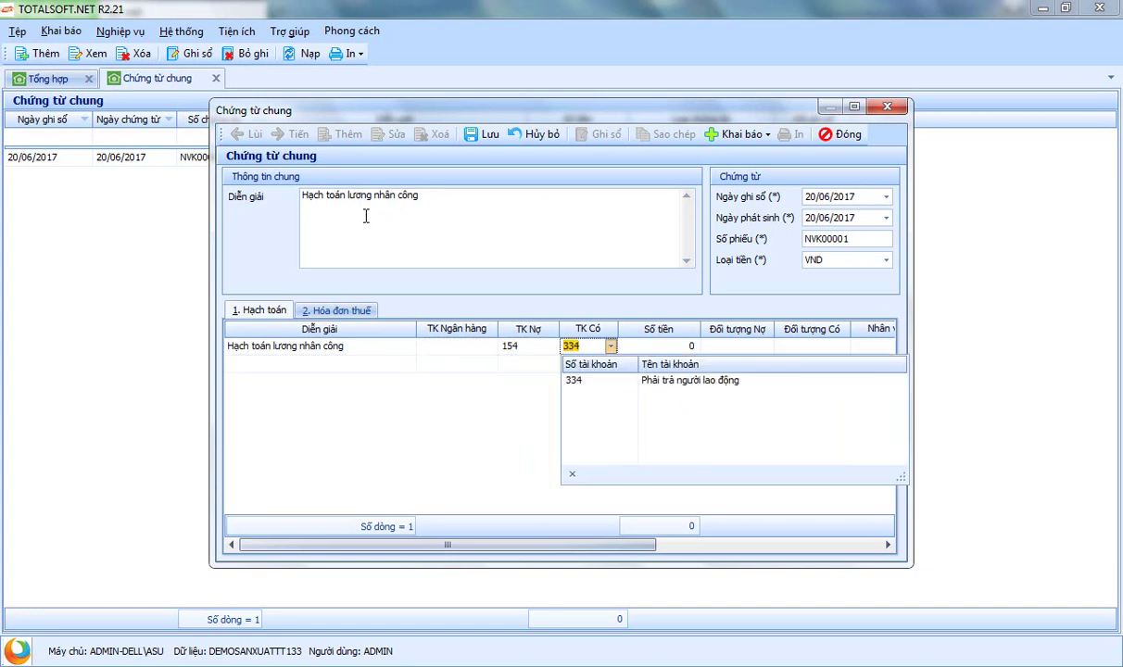
{"action": "key", "text": "Return"}
{"action": "key", "text": "Tab"}
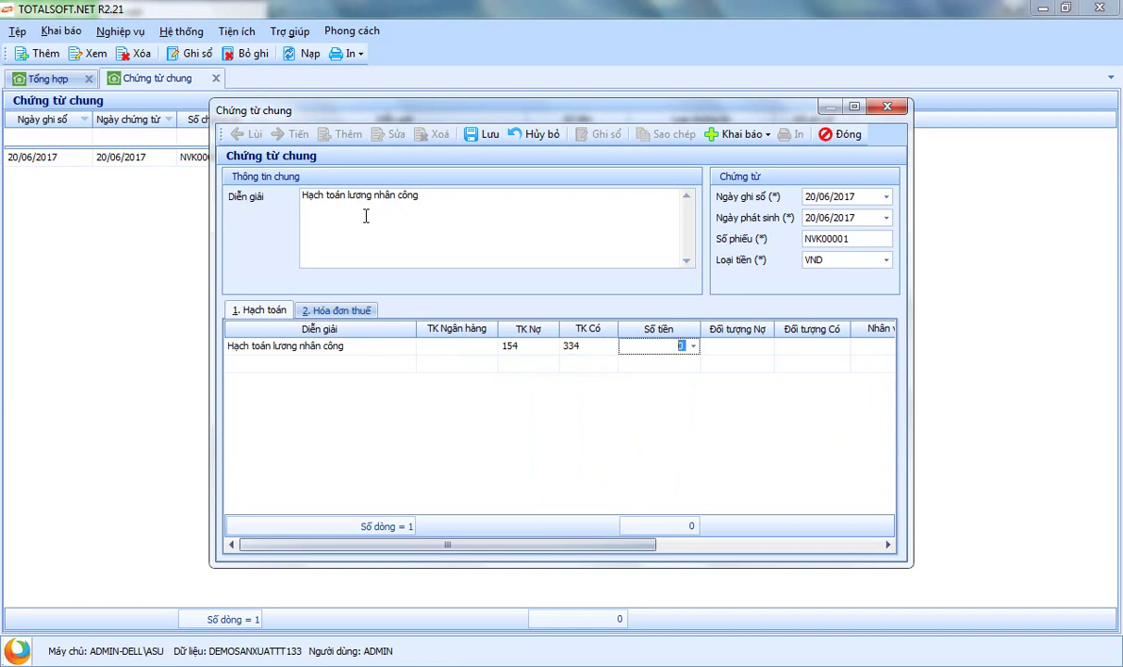
{"action": "type", "text": "2.500.000"}
{"action": "key", "text": "Tab"}
{"action": "key", "text": "Tab"}
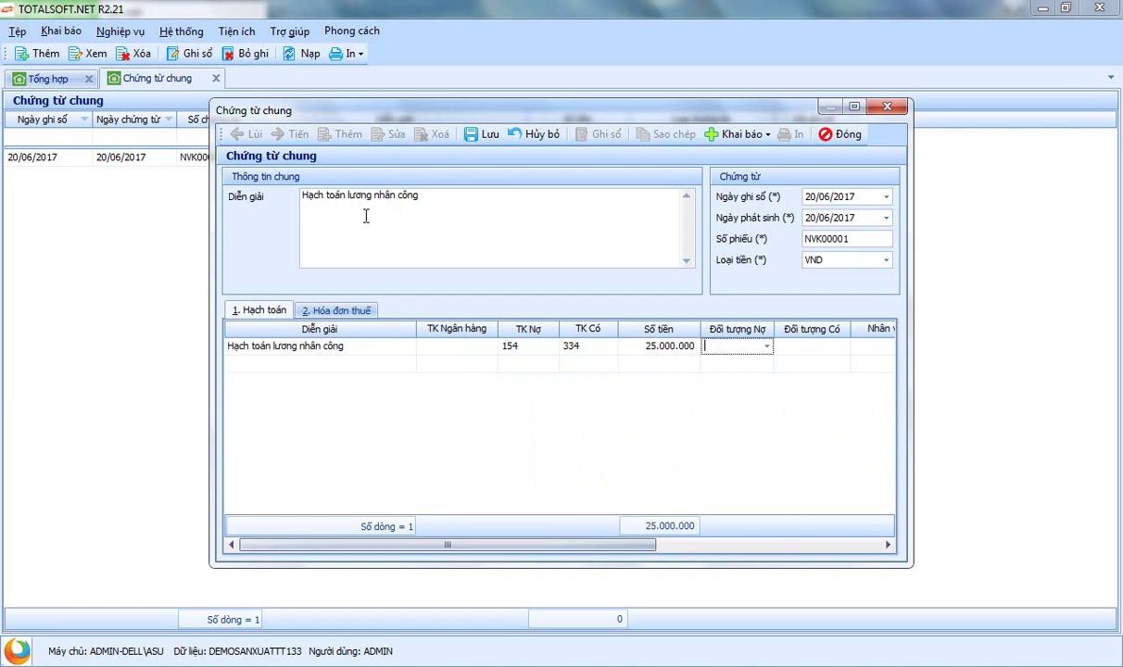
Assign the cost item NCTT (Chi phí nhân công trực tiếp) to the wage line in Khoản mục chi phí.
{"action": "left_click_drag", "start_coordinate": [648, 545], "coordinate": [819, 545]}
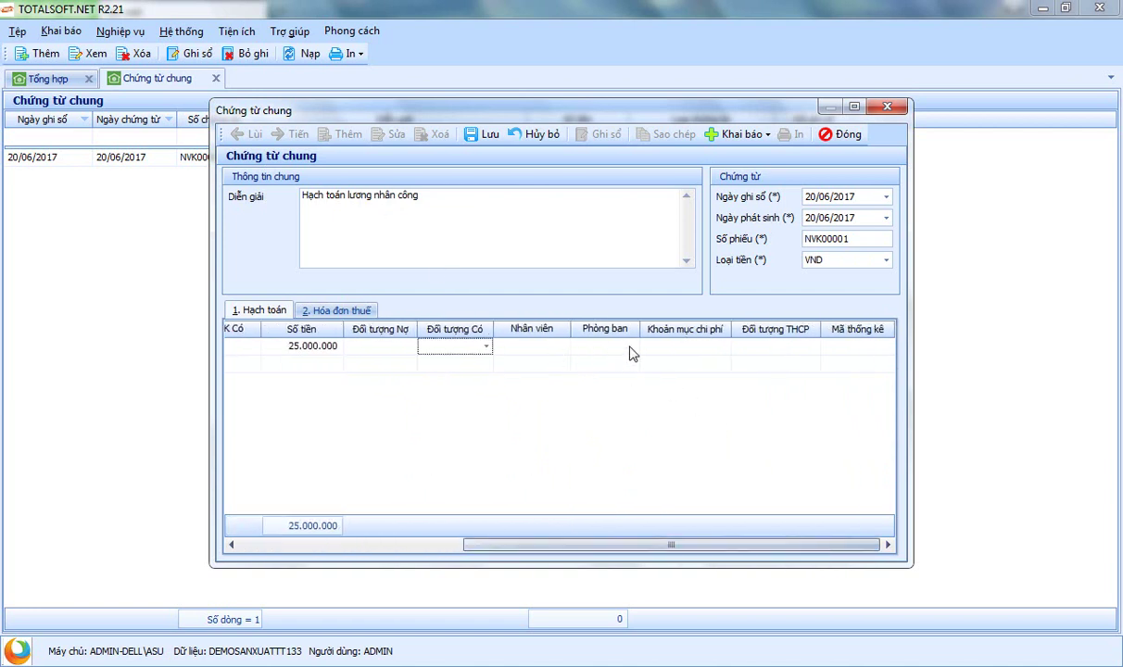
{"action": "left_click", "coordinate": [662, 346]}
{"action": "left_click", "coordinate": [724, 346]}
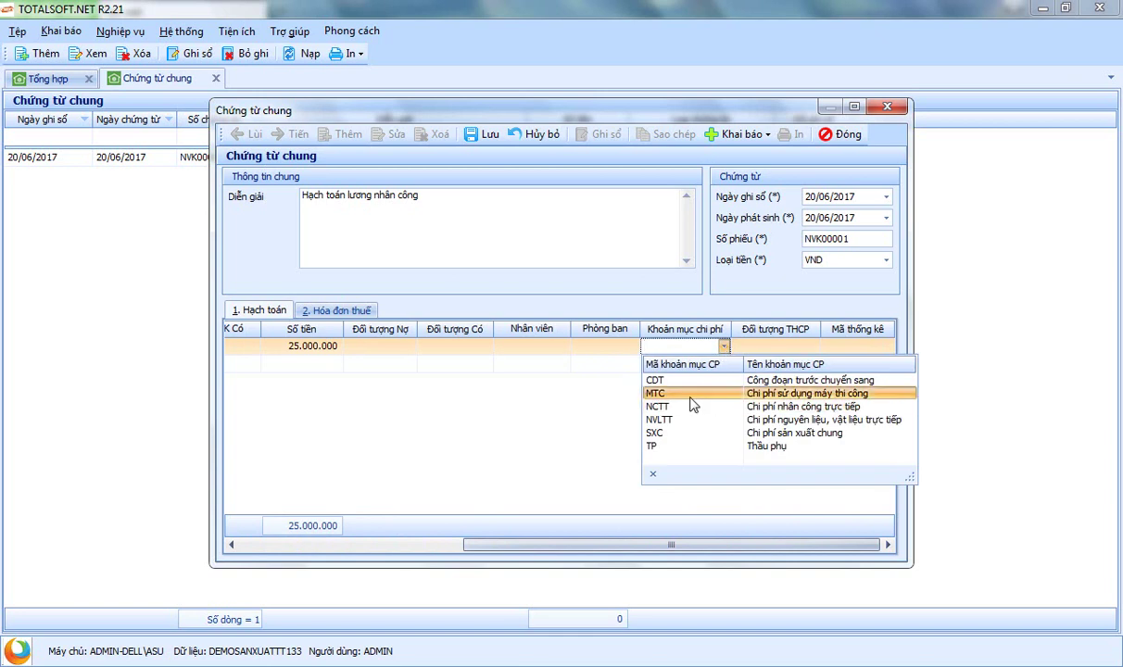
{"action": "left_click", "coordinate": [689, 407]}
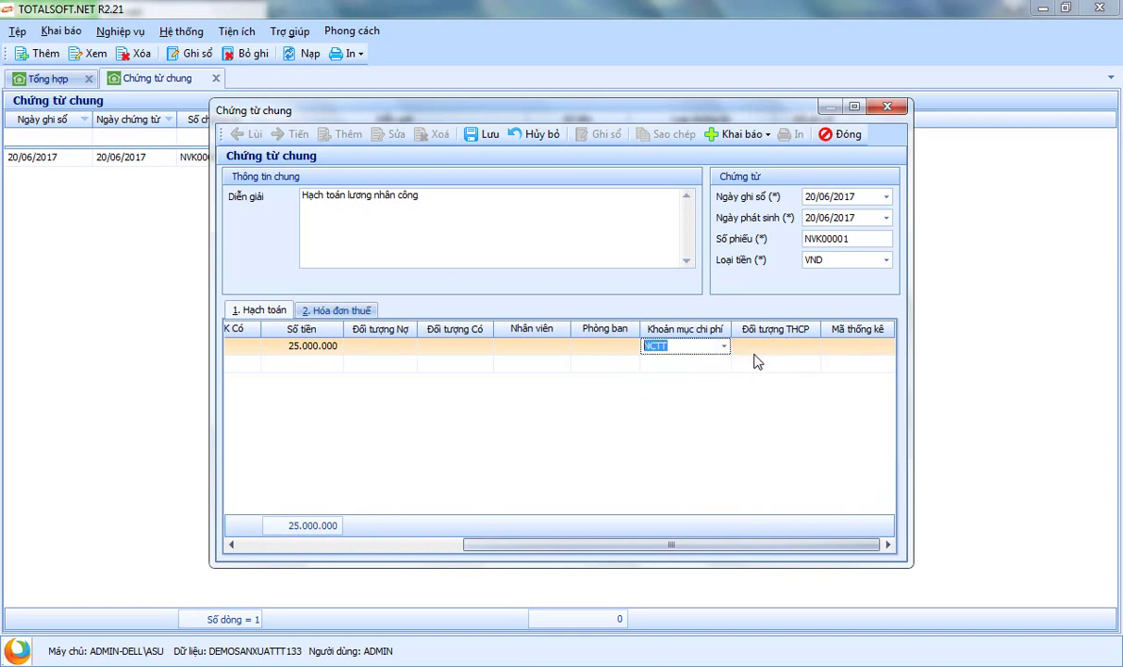
Save the wage voucher and leave Chứng từ chung and the Tổng hợp module.
{"action": "left_click_drag", "start_coordinate": [669, 546], "coordinate": [432, 549]}
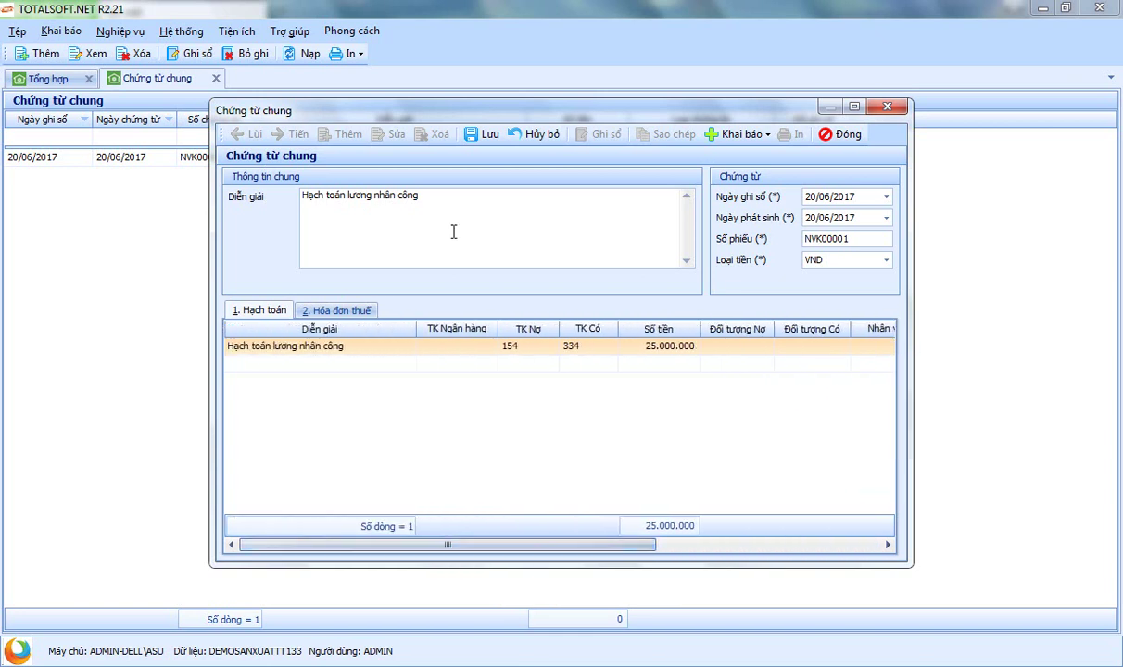
{"action": "left_click", "coordinate": [489, 134]}
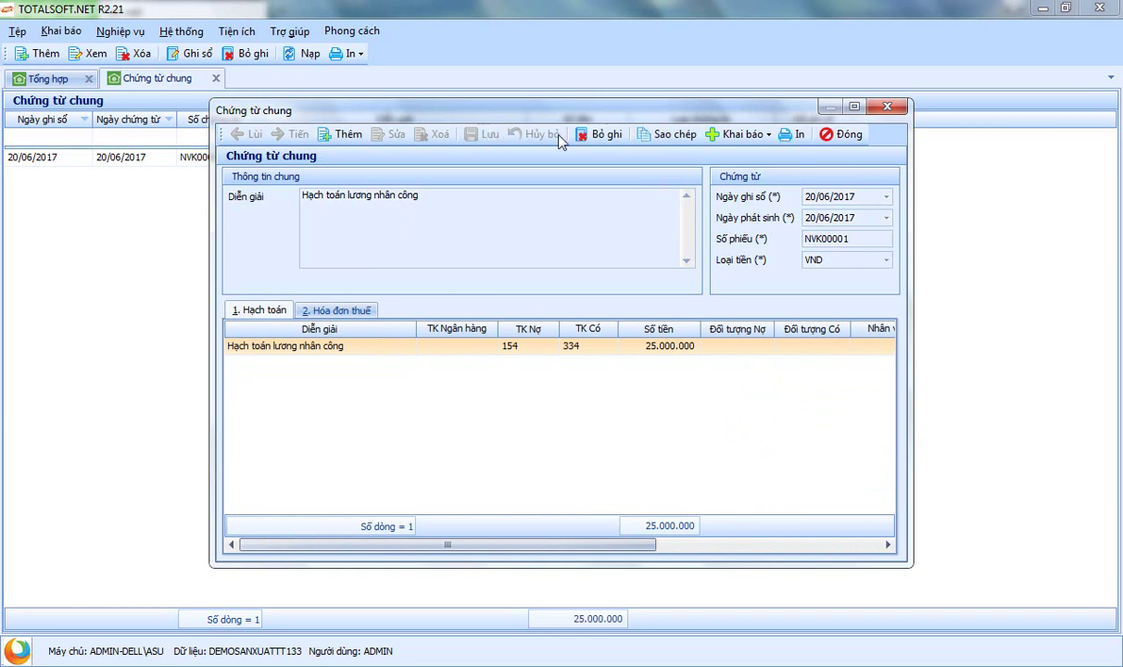
{"action": "left_click", "coordinate": [840, 136]}
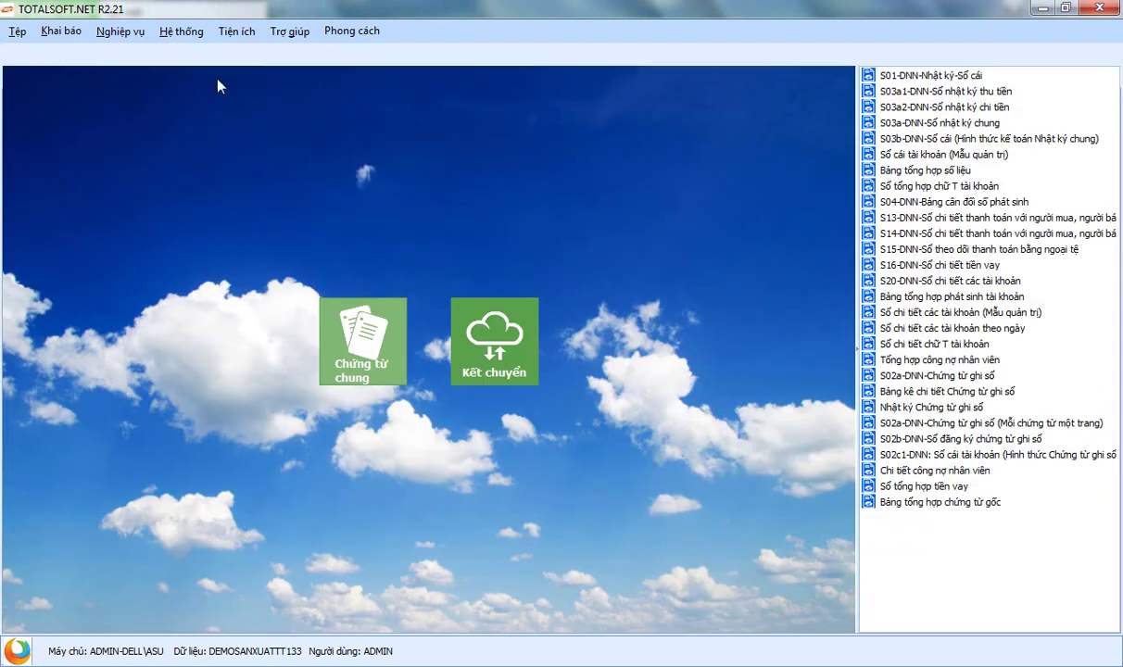
{"action": "left_click", "coordinate": [216, 77]}
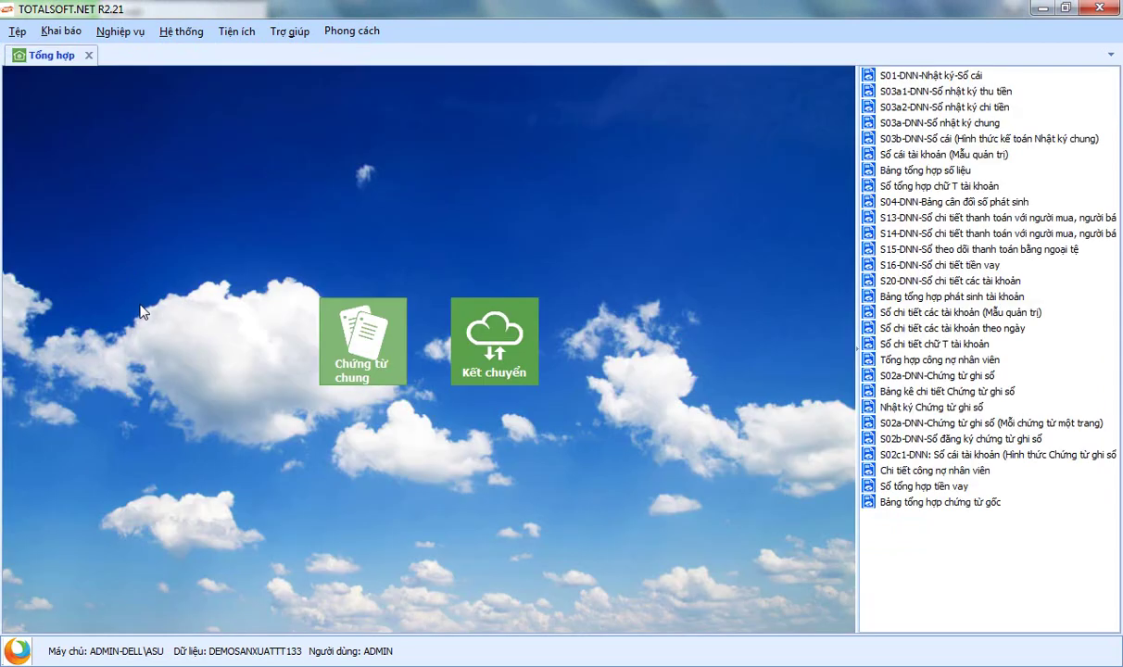
{"action": "left_click", "coordinate": [89, 57]}
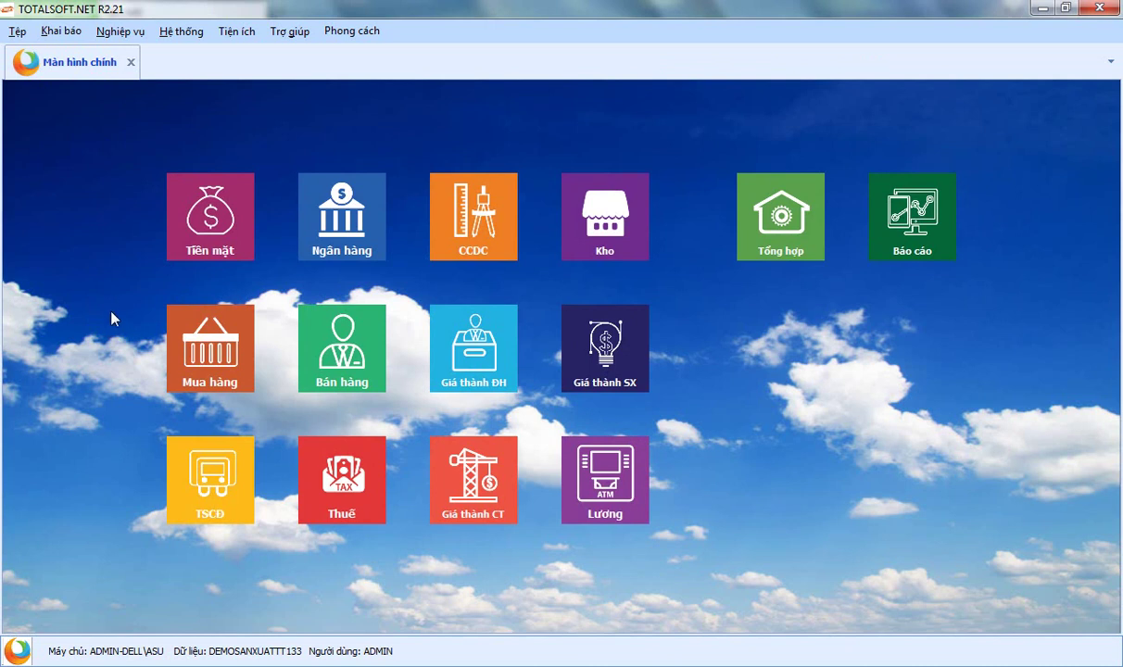
Create a new Nhập kho receipt in the Kho module with Công ty ABC as its Đối tượng.
{"action": "left_click", "coordinate": [626, 239]}
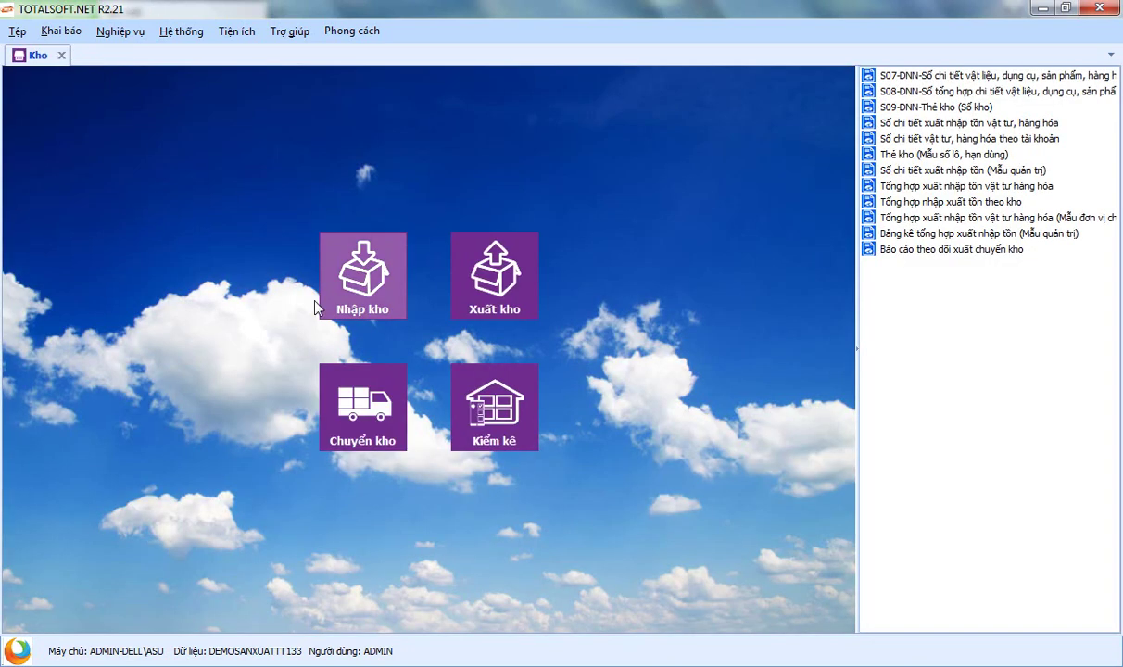
{"action": "left_click", "coordinate": [387, 269]}
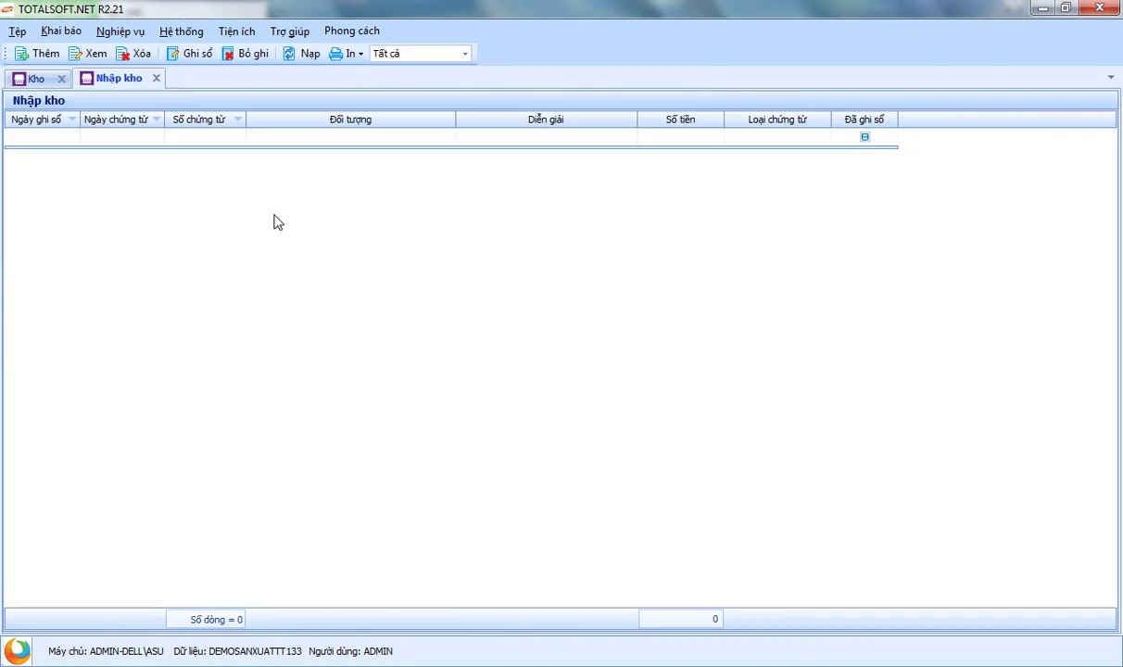
{"action": "right_click", "coordinate": [277, 222]}
{"action": "left_click", "coordinate": [304, 222]}
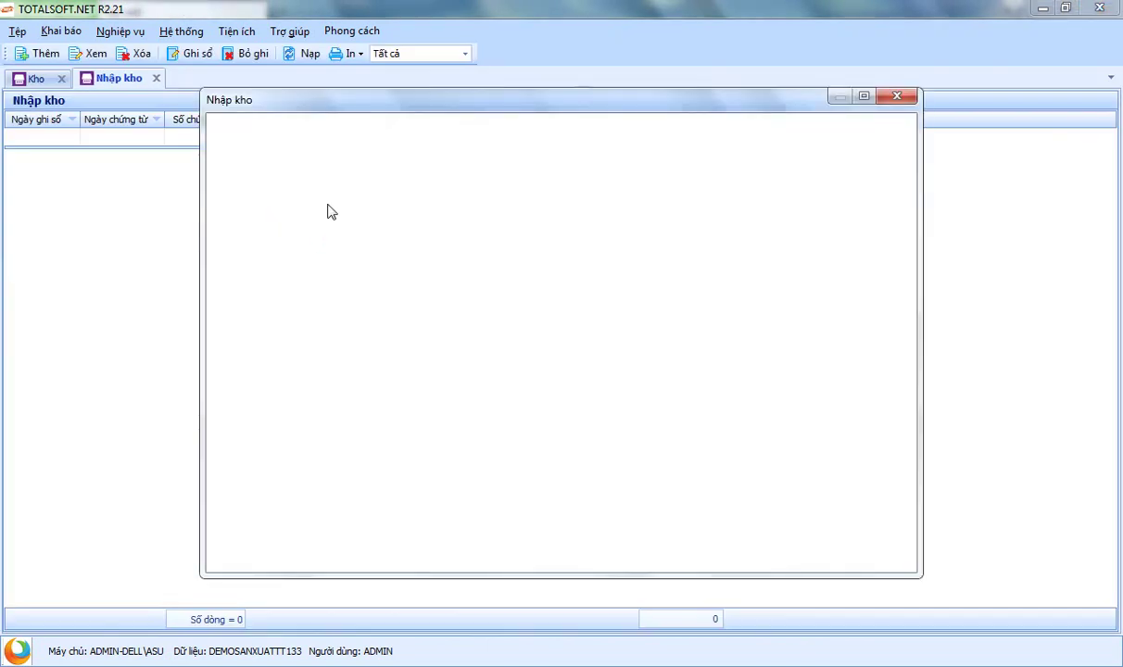
{"action": "left_click", "coordinate": [384, 186]}
{"action": "left_click", "coordinate": [388, 244]}
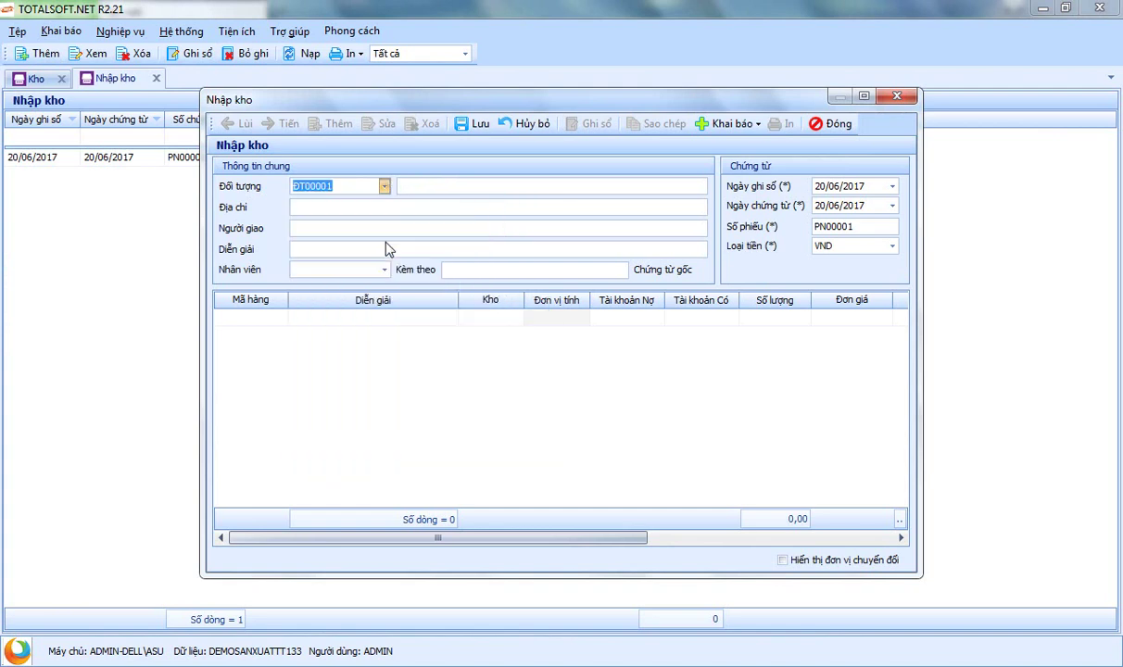
Add finished product TP001 (Bê tông tươi M250) as the first receipt line, stored in Kho 155 (Thành phẩm).
{"action": "left_click", "coordinate": [282, 320]}
{"action": "left_click", "coordinate": [282, 318]}
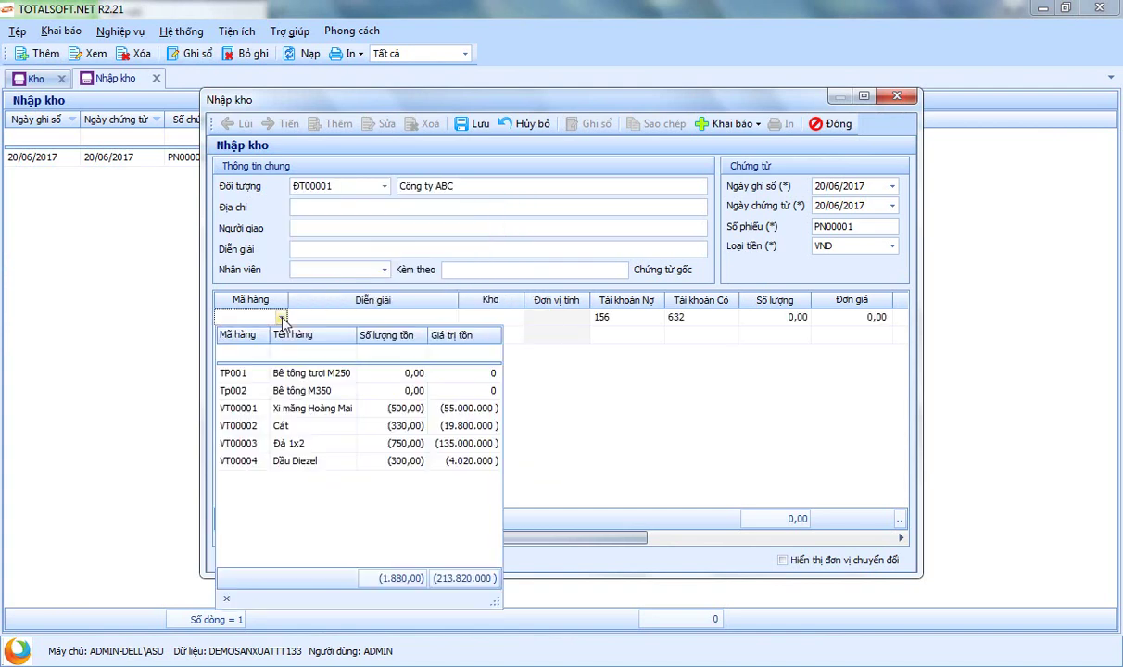
{"action": "left_click", "coordinate": [285, 375]}
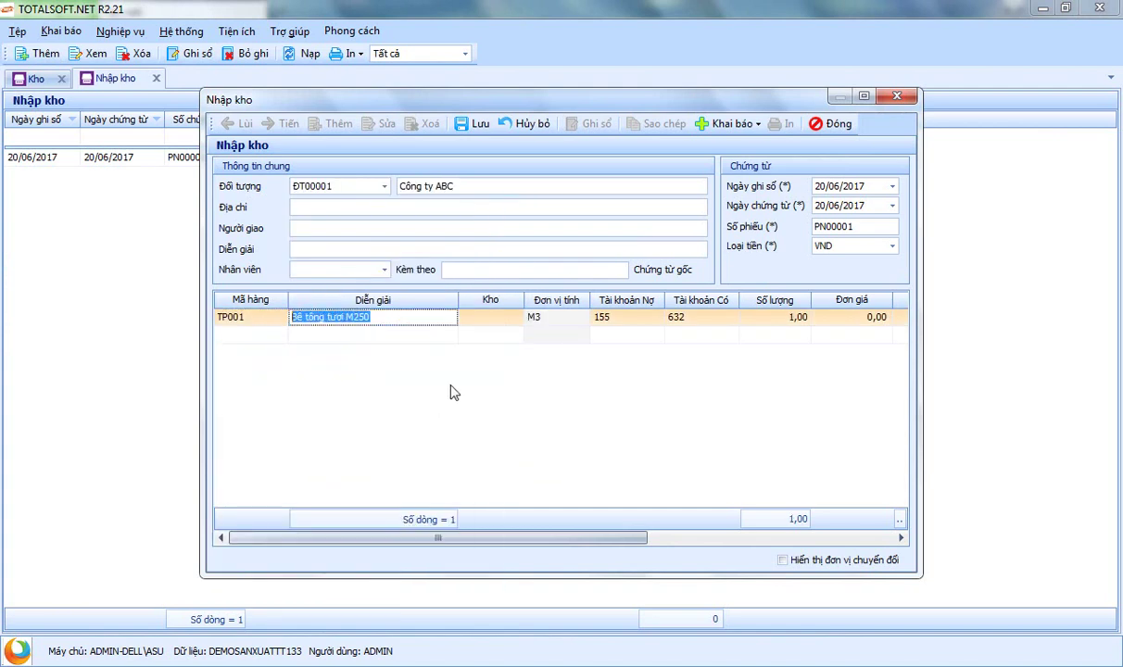
{"action": "key", "text": "Return"}
{"action": "left_click", "coordinate": [516, 317]}
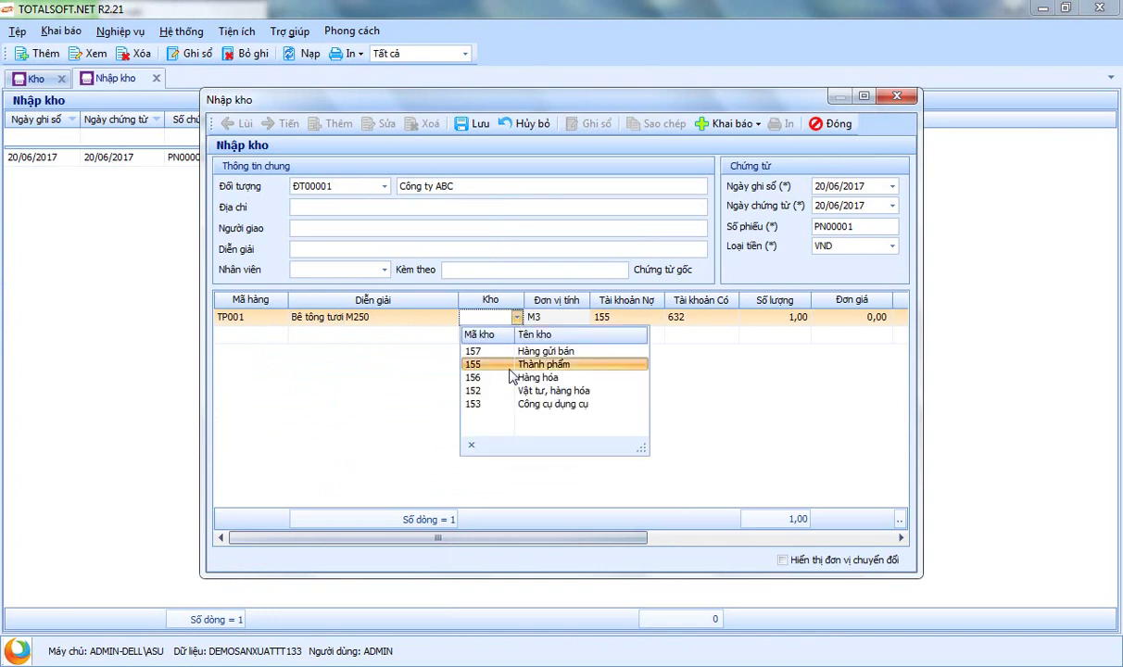
{"action": "left_click", "coordinate": [499, 367]}
{"action": "key", "text": "Return"}
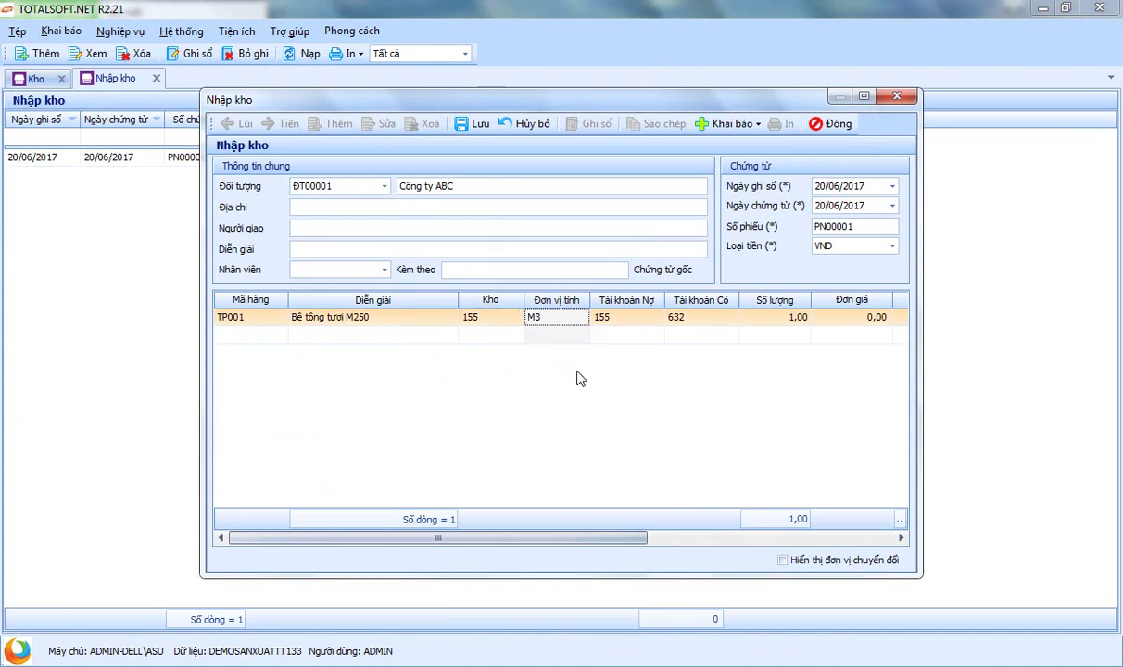
Set the TP001 line's Tài khoản Có to 154, keeping Tài khoản Nợ 155.
{"action": "key", "text": "Return"}
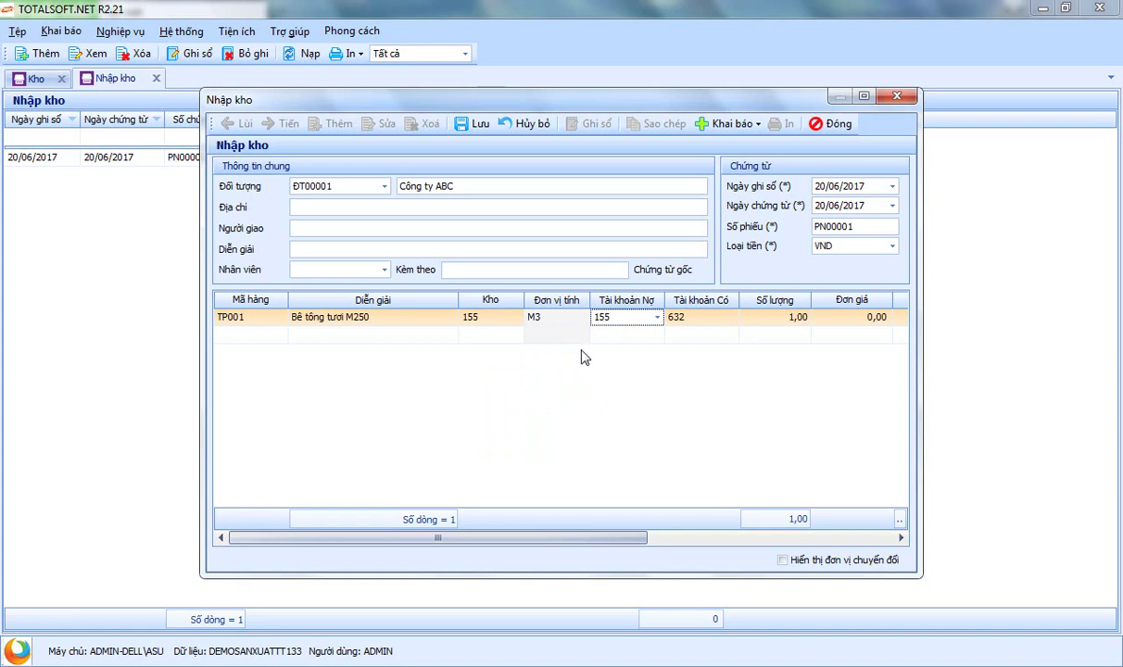
{"action": "key", "text": "Return"}
{"action": "type", "text": "154"}
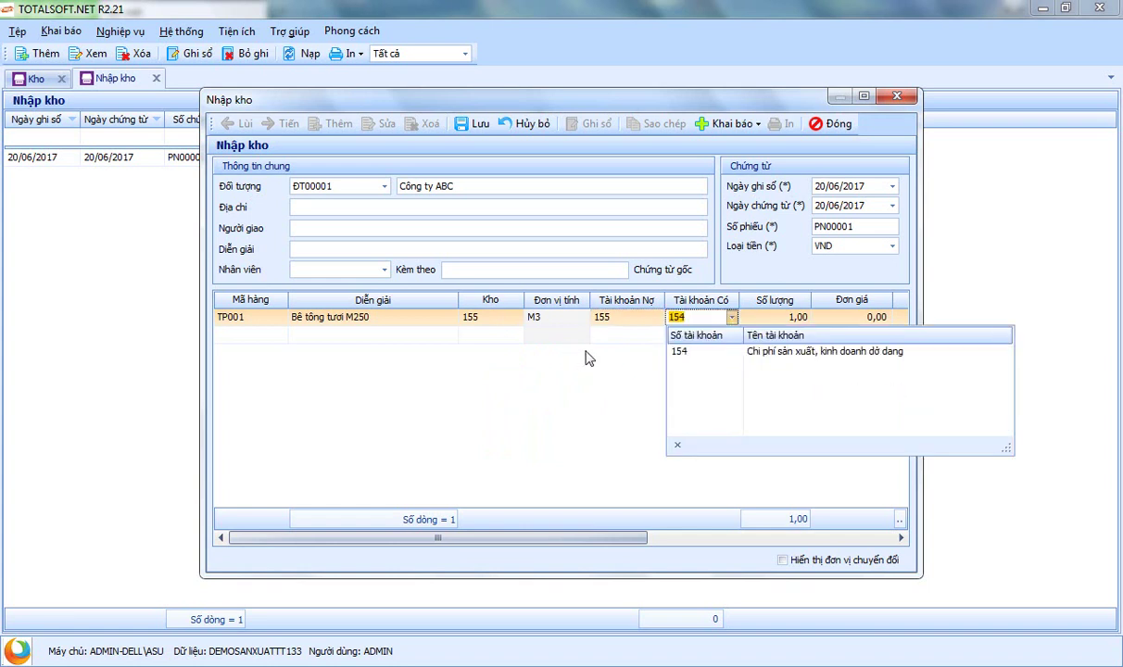
{"action": "key", "text": "Return"}
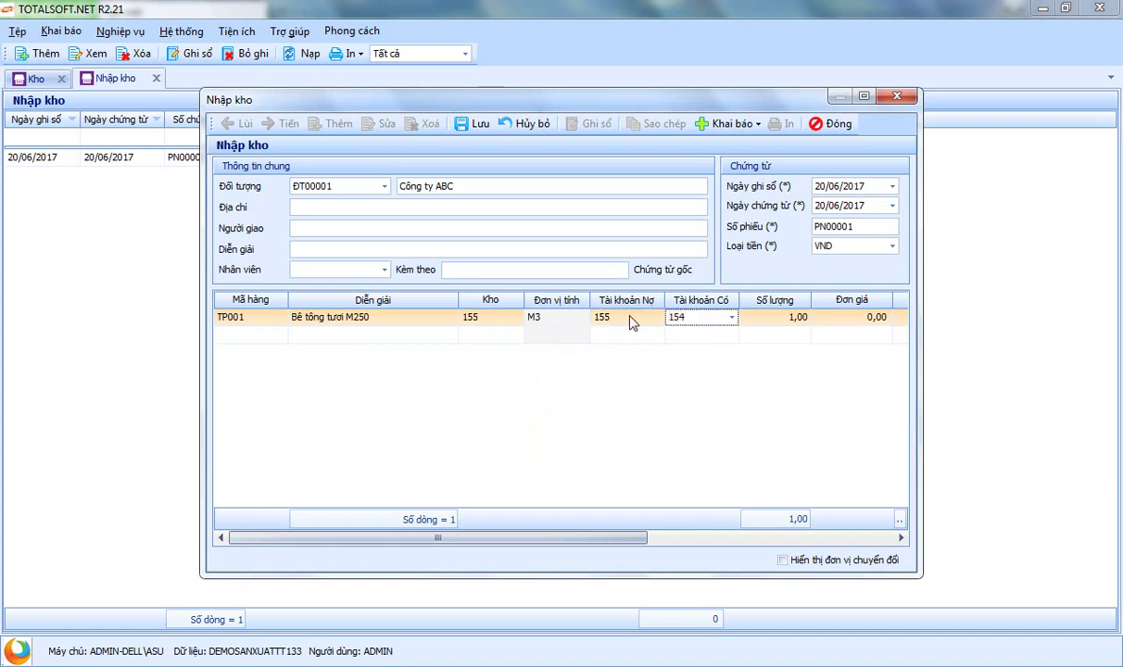
{"action": "mouse_move", "coordinate": [578, 530]}
{"action": "left_mouse_down"}
{"action": "mouse_move", "coordinate": [809, 556]}
{"action": "mouse_move", "coordinate": [568, 542]}
{"action": "left_mouse_up"}
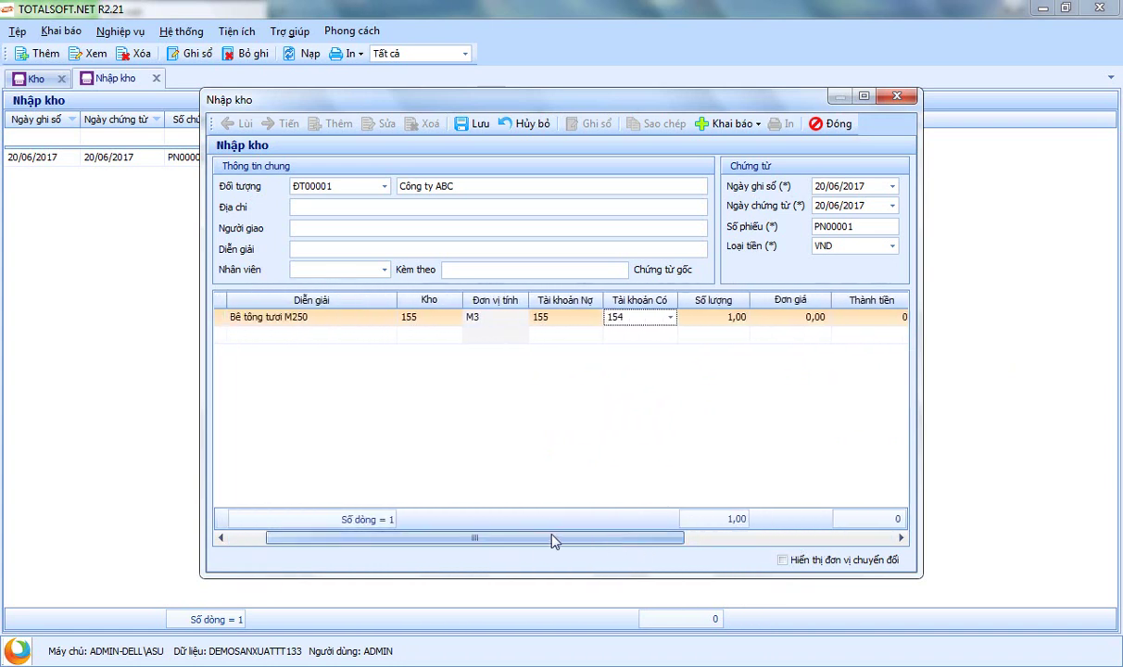
{"action": "left_click_drag", "start_coordinate": [494, 543], "coordinate": [468, 539]}
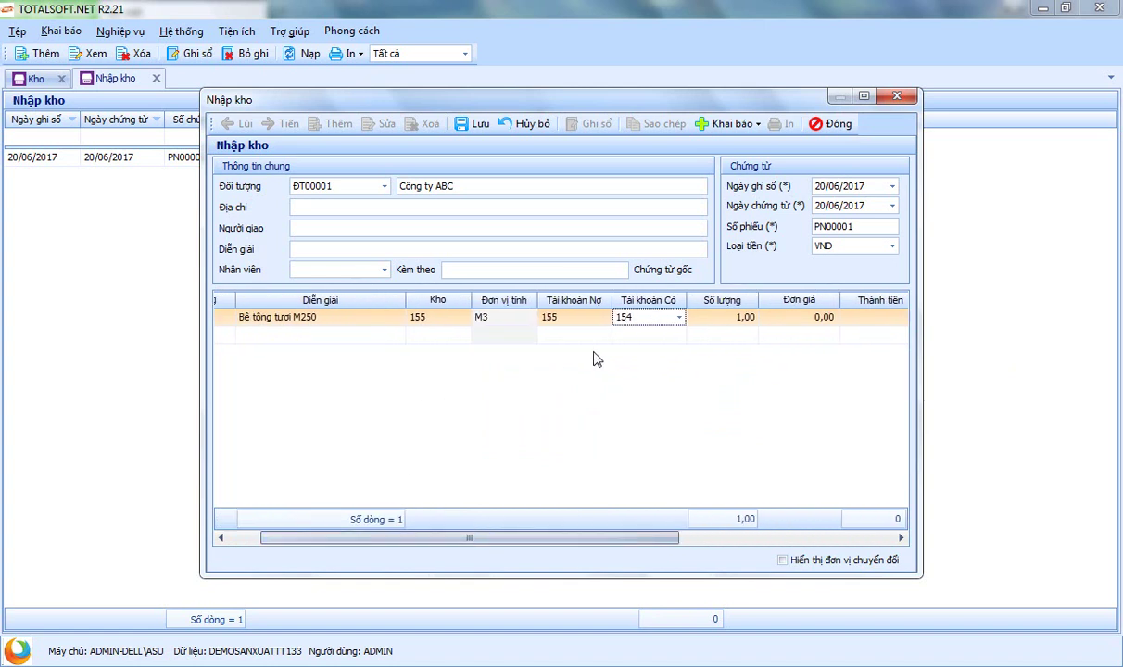
Set the TP001 line's Số lượng to 300.
{"action": "left_click", "coordinate": [701, 319]}
{"action": "double_click", "coordinate": [729, 317]}
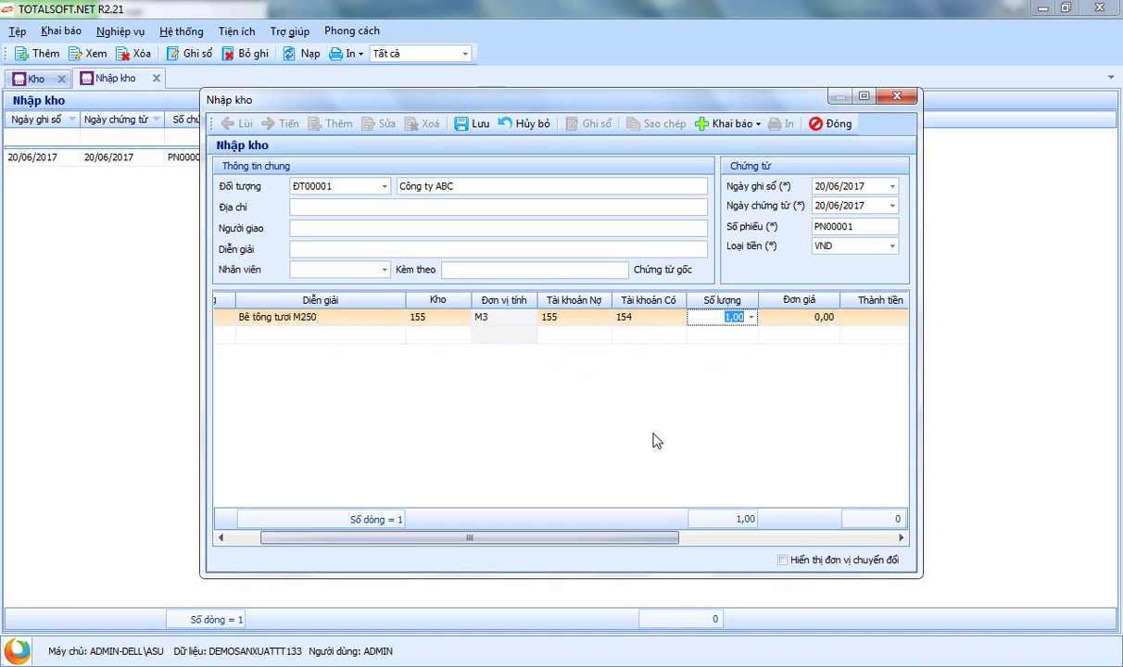
{"action": "type", "text": "30"}
{"action": "key", "text": "Tab"}
{"action": "left_click_drag", "start_coordinate": [624, 536], "coordinate": [509, 554]}
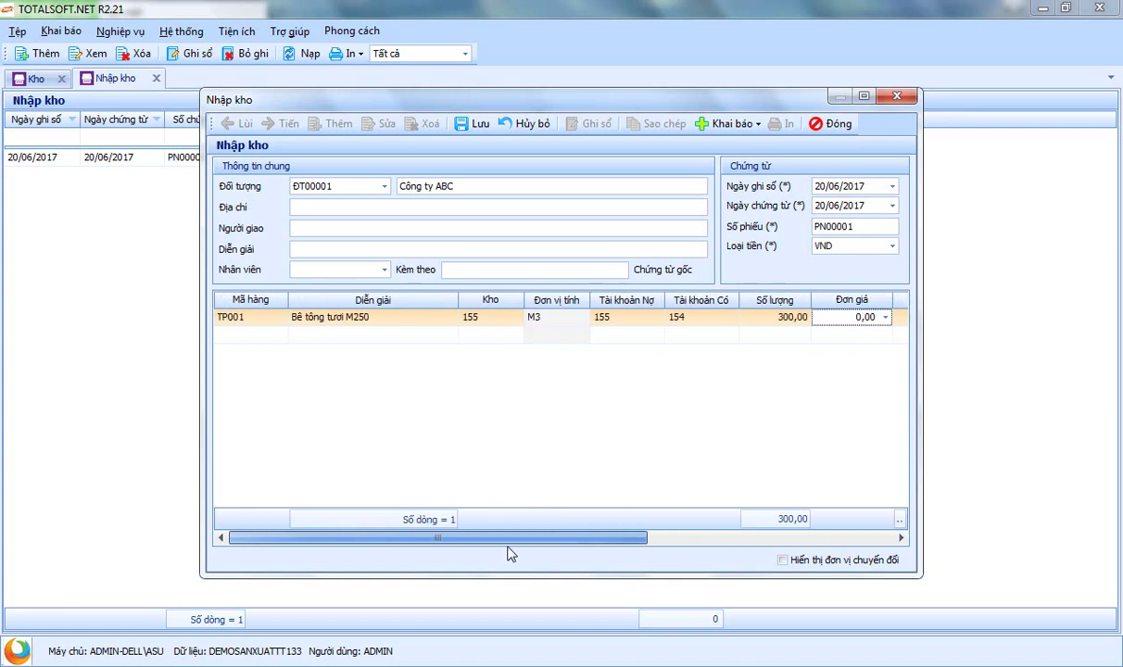
Add finished product Tp002 (Bê tông M350) as the second receipt line.
{"action": "left_click", "coordinate": [270, 331]}
{"action": "left_click", "coordinate": [280, 334]}
{"action": "left_click", "coordinate": [268, 408]}
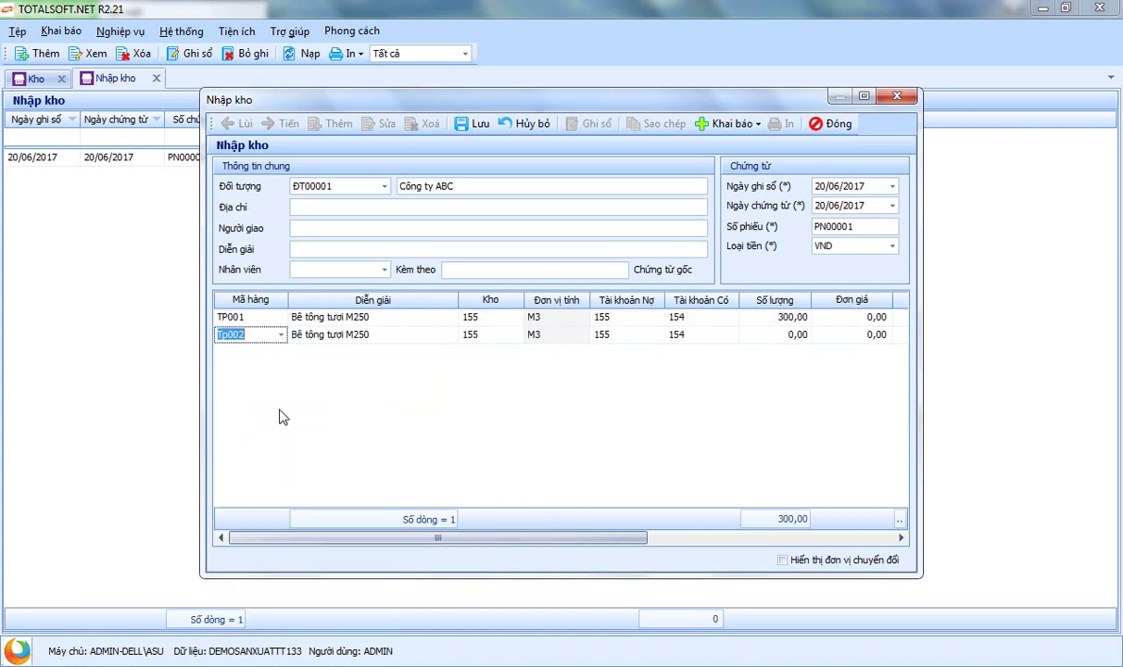
{"action": "key", "text": "Tab"}
{"action": "key", "text": "Tab"}
{"action": "key", "text": "Tab"}
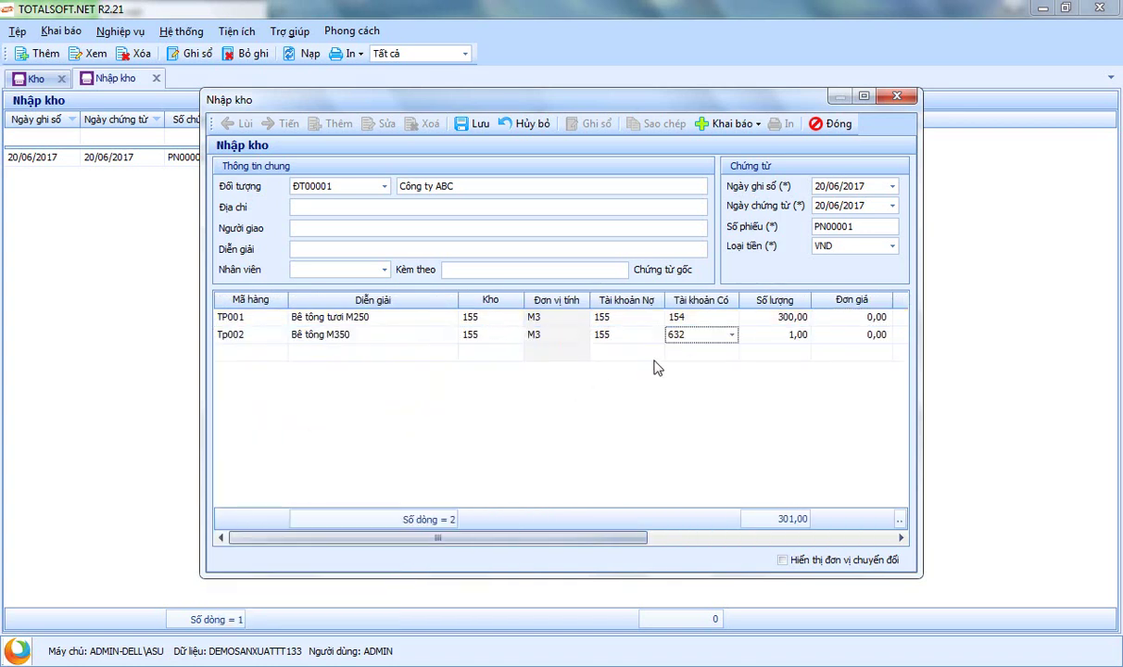
Set the Tp002 line's Tài khoản Có to 154 and its Số lượng to 350.
{"action": "type", "text": "154"}
{"action": "key", "text": "Return"}
{"action": "key", "text": "Tab"}
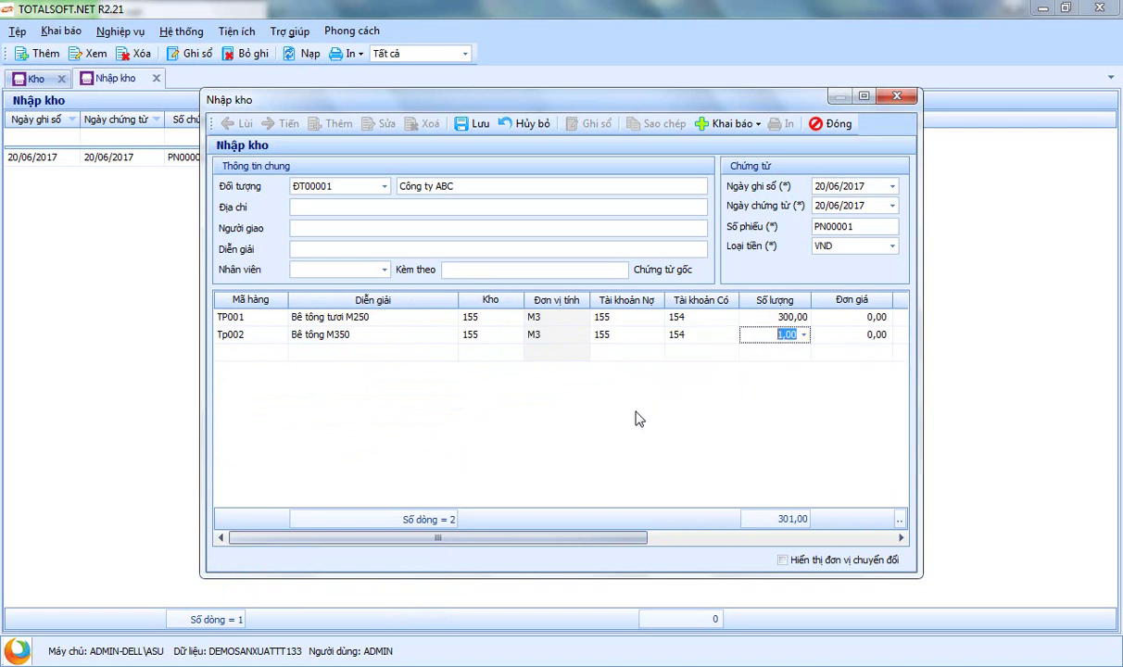
{"action": "type", "text": "3500"}
{"action": "key", "text": "BackSpace"}
{"action": "key", "text": "Tab"}
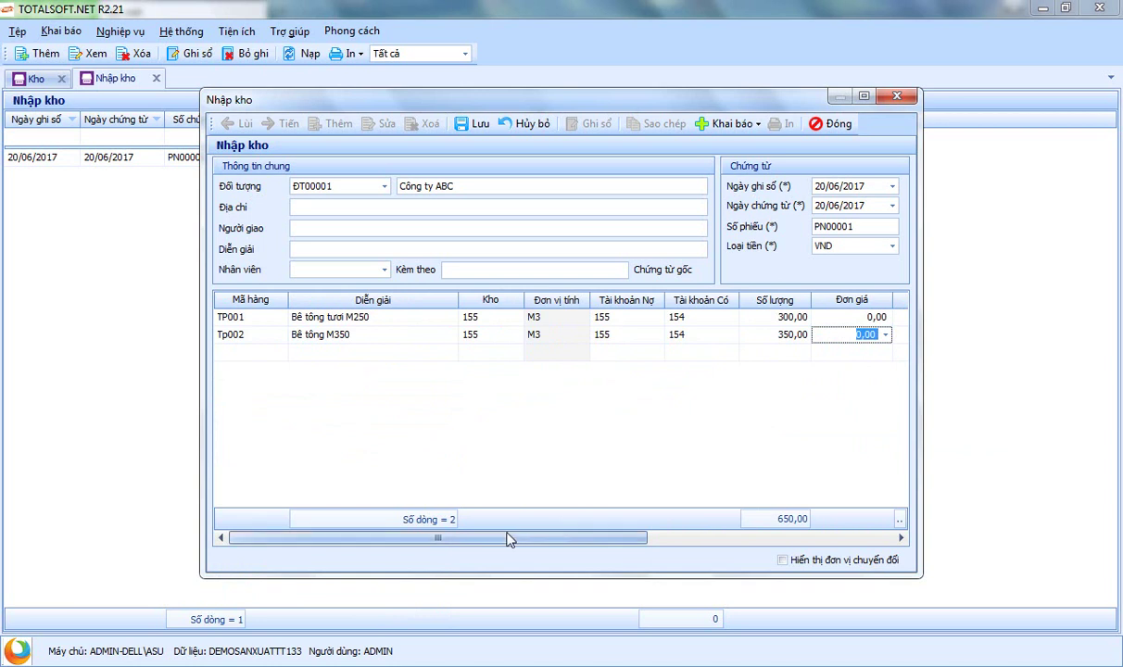
Check the Đối tượng THCP of both receipt lines, save the receipt and leave Nhập kho and the Kho module.
{"action": "left_click_drag", "start_coordinate": [448, 542], "coordinate": [702, 553]}
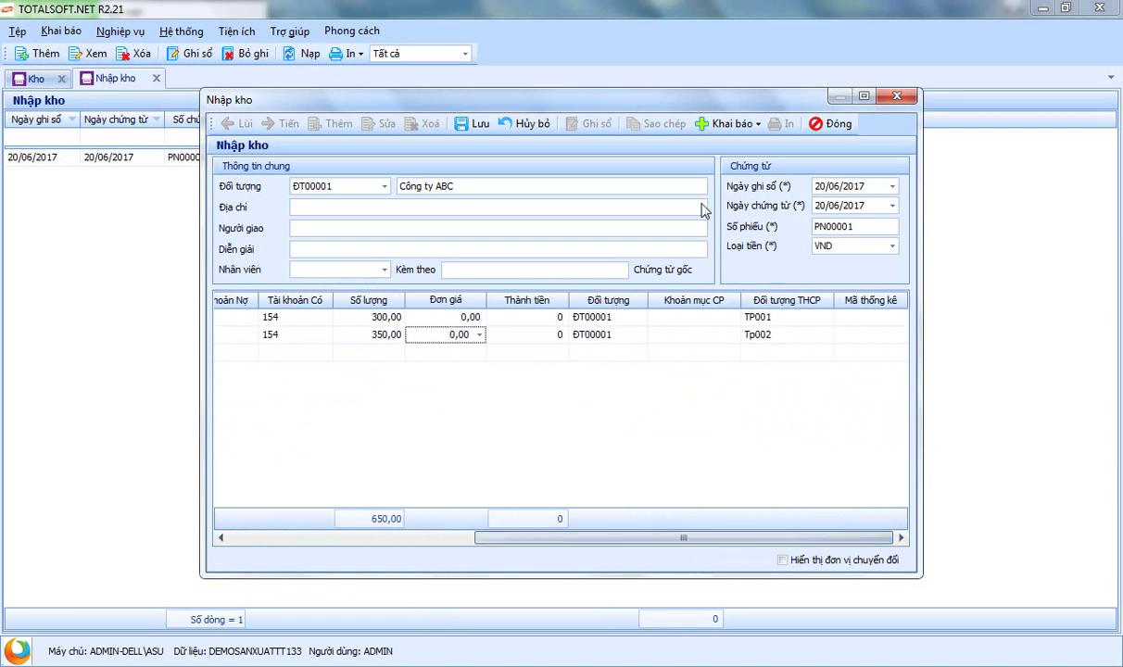
{"action": "left_click", "coordinate": [788, 317]}
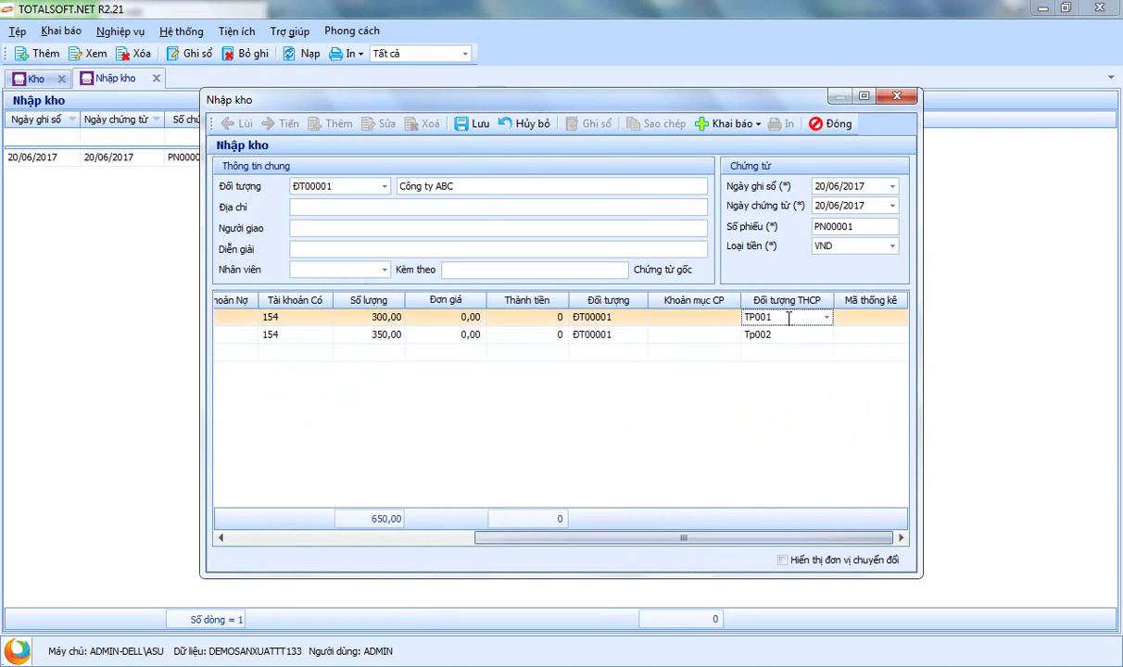
{"action": "left_click_drag", "start_coordinate": [656, 541], "coordinate": [769, 545]}
{"action": "left_click", "coordinate": [476, 124]}
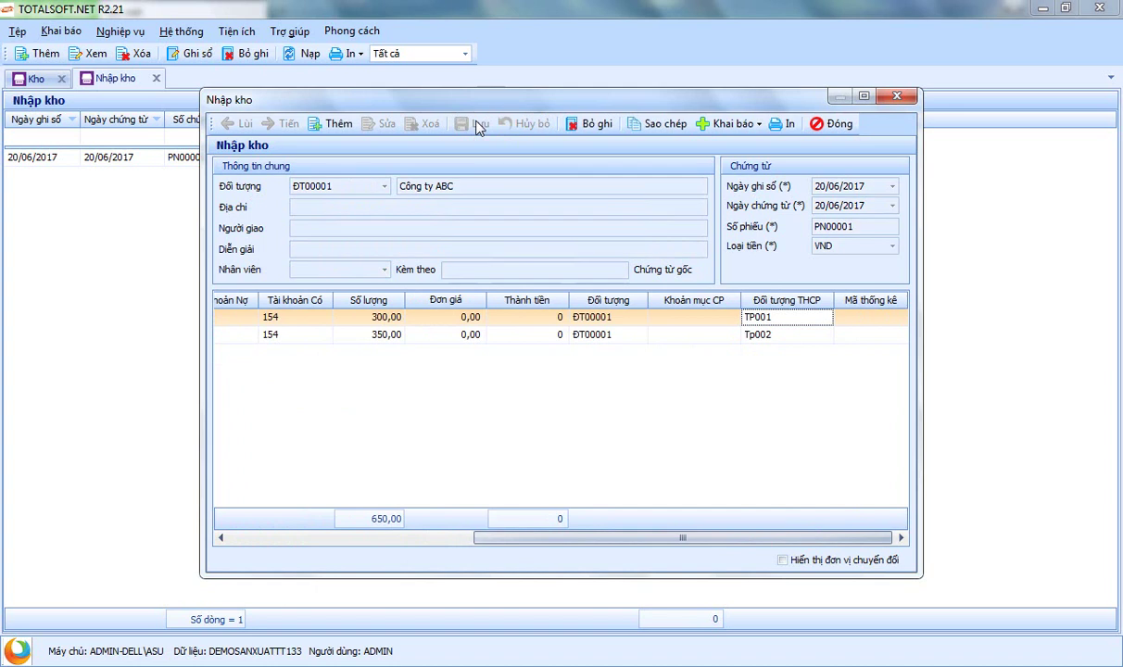
{"action": "left_click", "coordinate": [813, 126]}
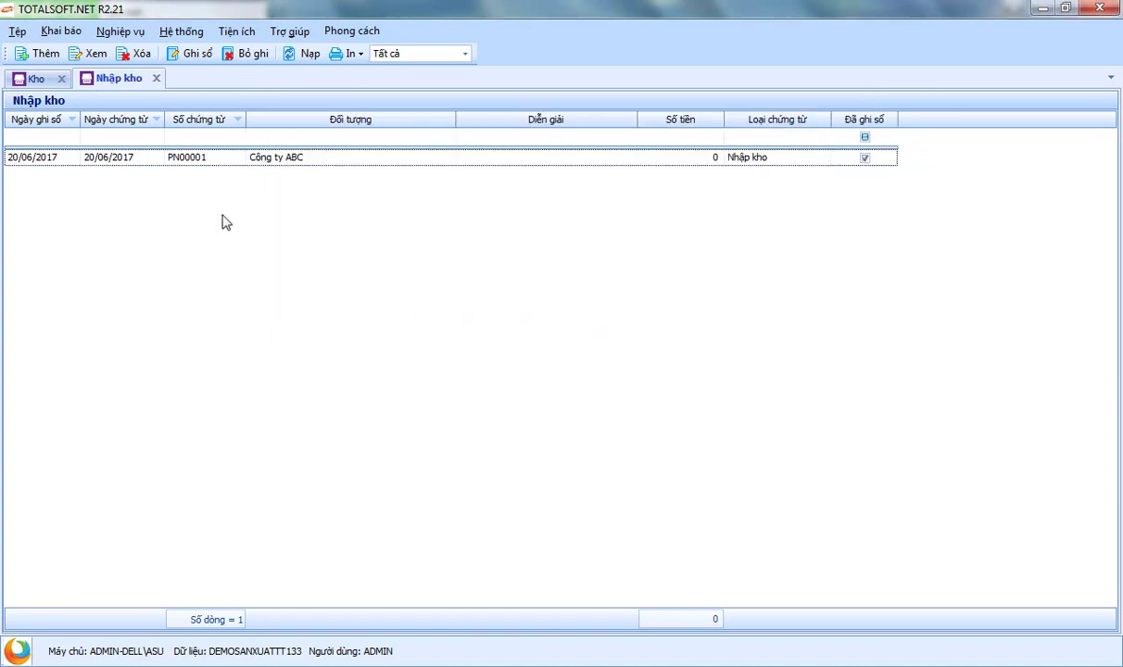
{"action": "left_click", "coordinate": [155, 78]}
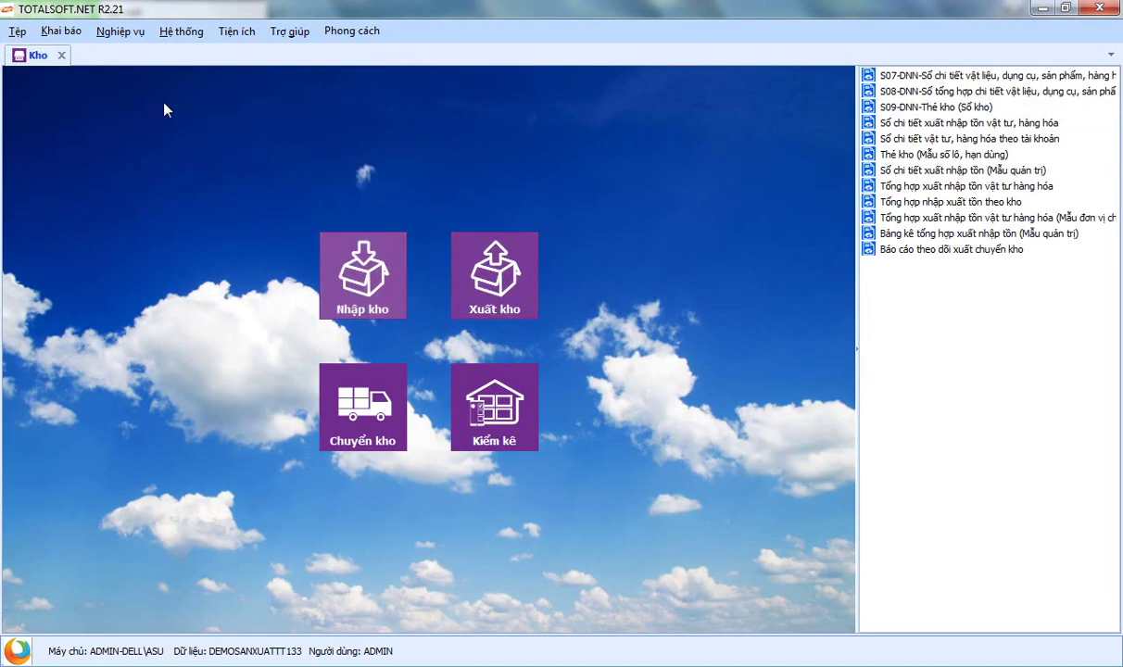
{"action": "left_click", "coordinate": [61, 54]}
Run the Bảng phân tích giá thành sản xuất theo đối tượng THCP report in Giá thành SX for Tháng 6, account 154.
{"action": "left_click", "coordinate": [621, 384]}
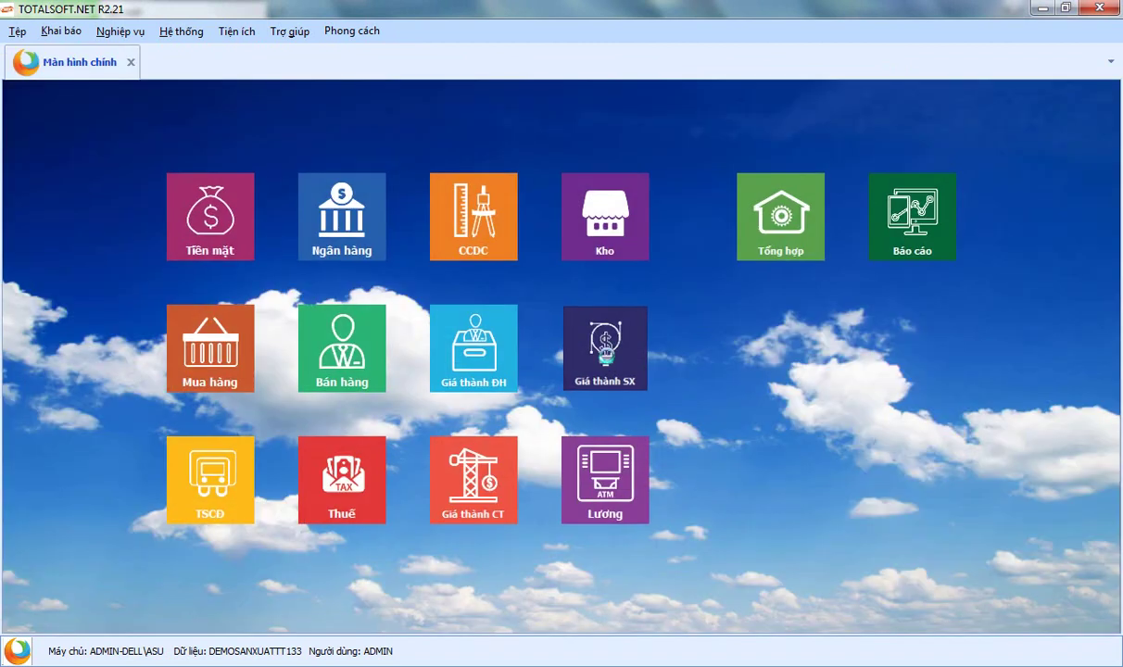
{"action": "double_click", "coordinate": [802, 297]}
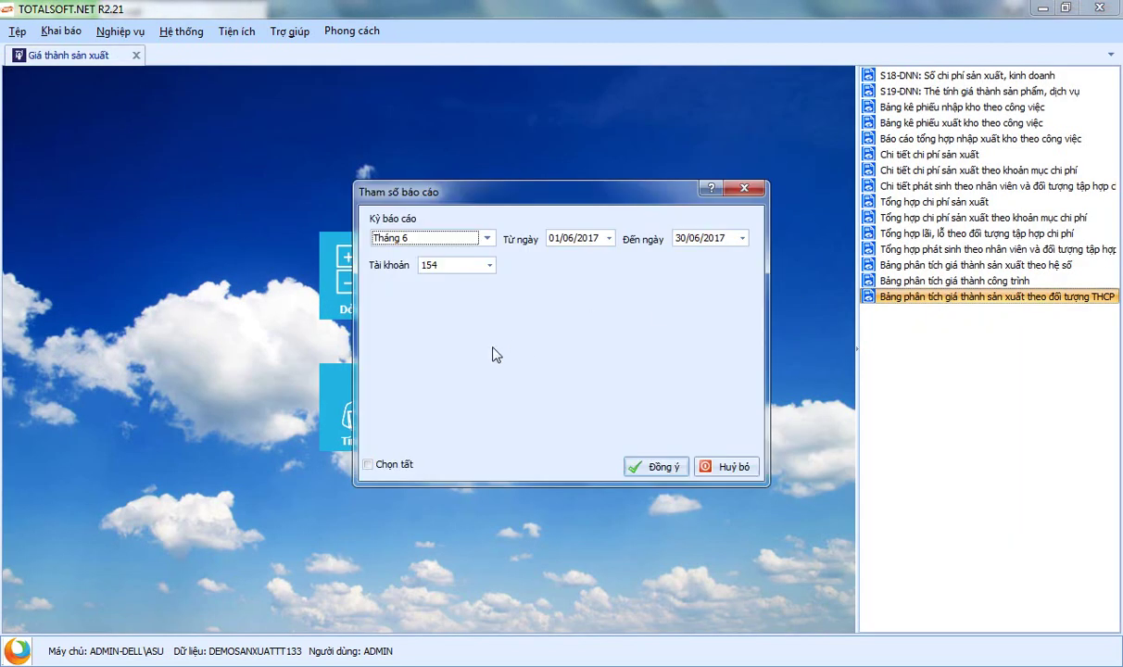
{"action": "left_click", "coordinate": [654, 466]}
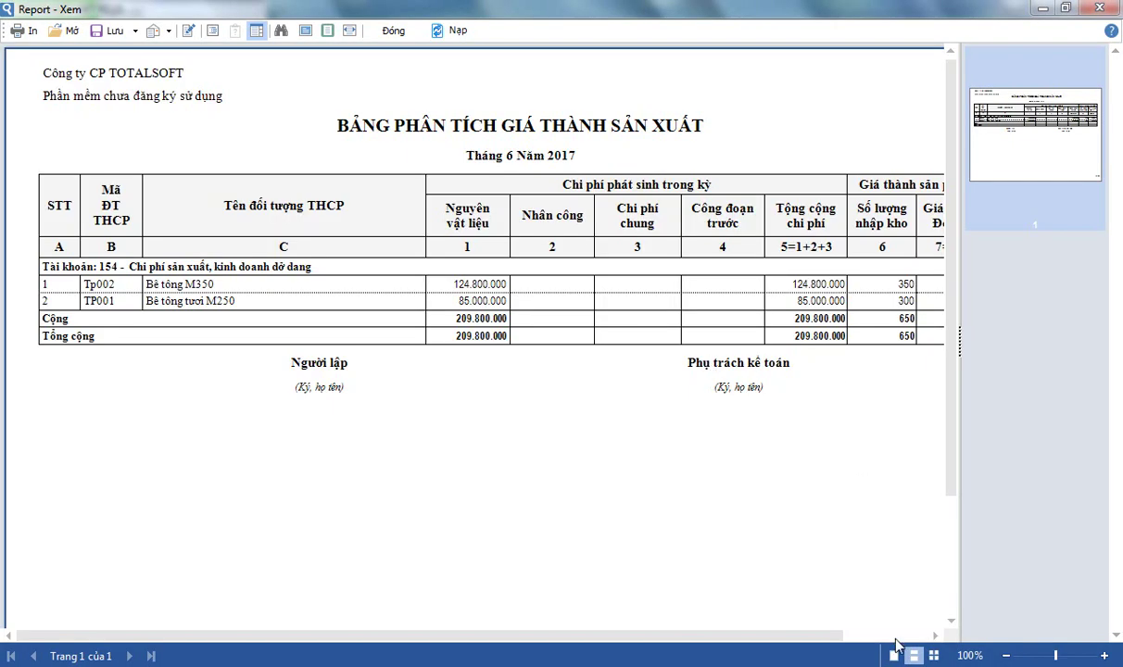
Check the Giá thành đơn vị column, close the report, and start a new cost allocation in Phân bổ CP.
{"action": "left_click_drag", "start_coordinate": [804, 636], "coordinate": [907, 642]}
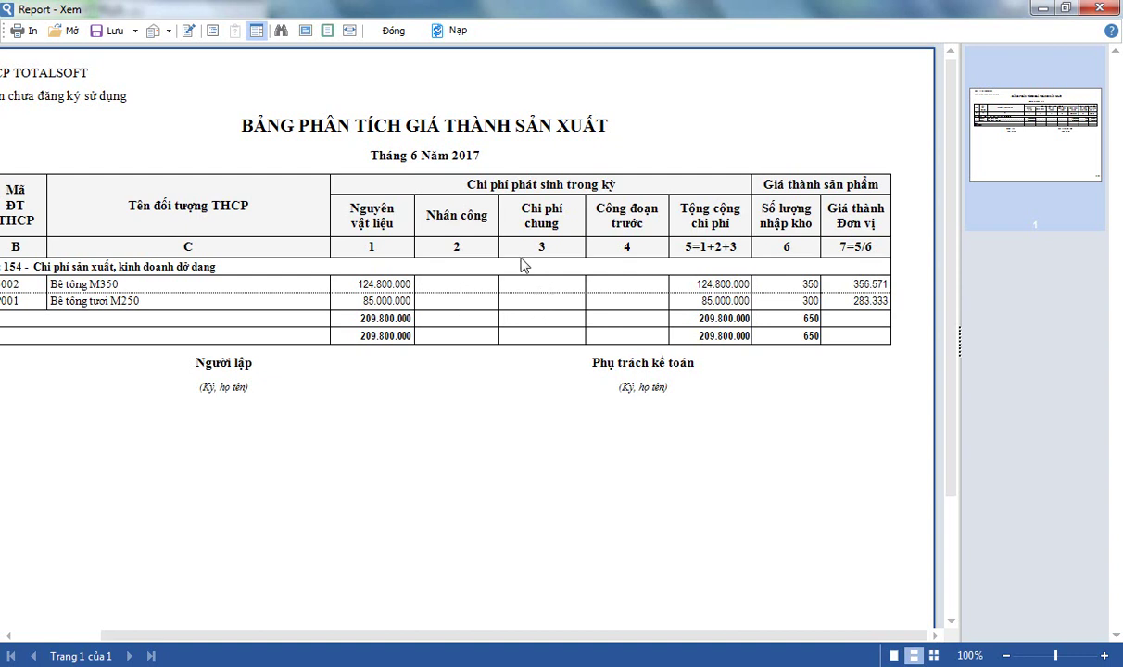
{"action": "left_click", "coordinate": [393, 31]}
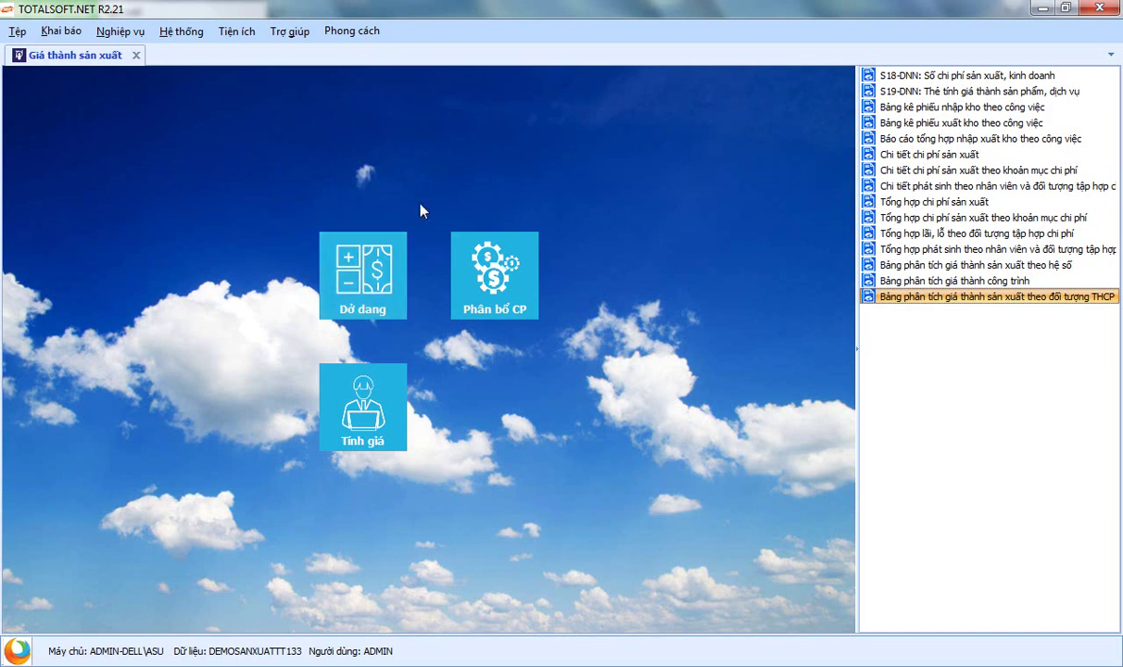
{"action": "left_click", "coordinate": [512, 281]}
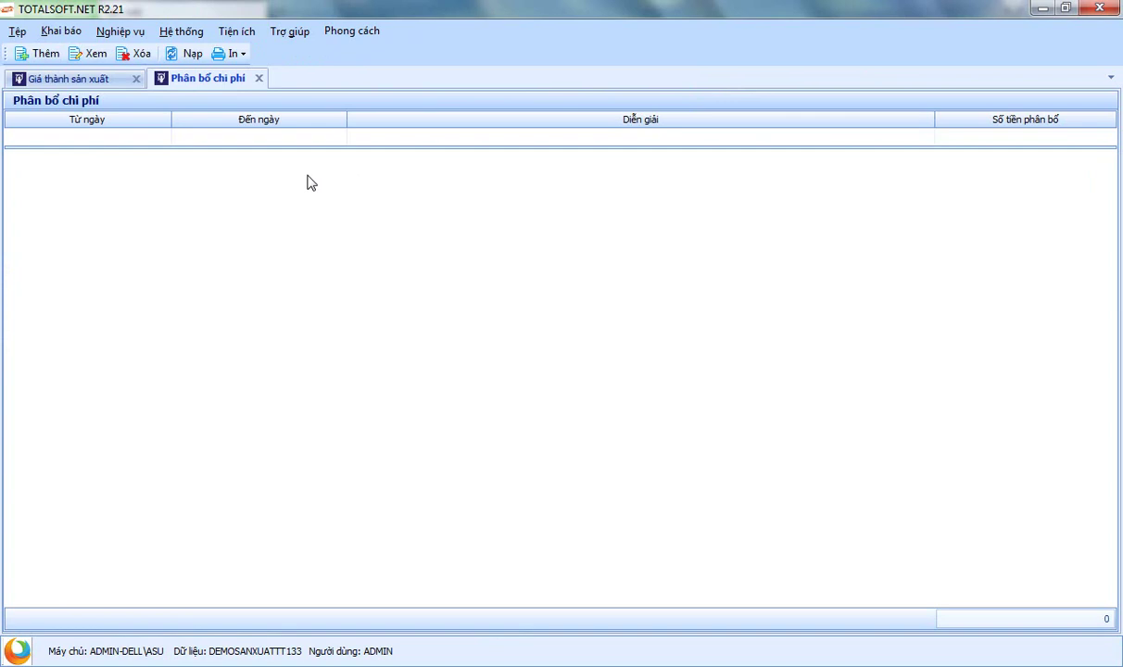
{"action": "right_click", "coordinate": [308, 181]}
{"action": "left_click", "coordinate": [360, 189]}
Set the allocation's Tài khoản to 154 and Khoản mục CP to NVLTT, and fetch the amount to allocate.
{"action": "left_click", "coordinate": [725, 189]}
{"action": "type", "text": "154"}
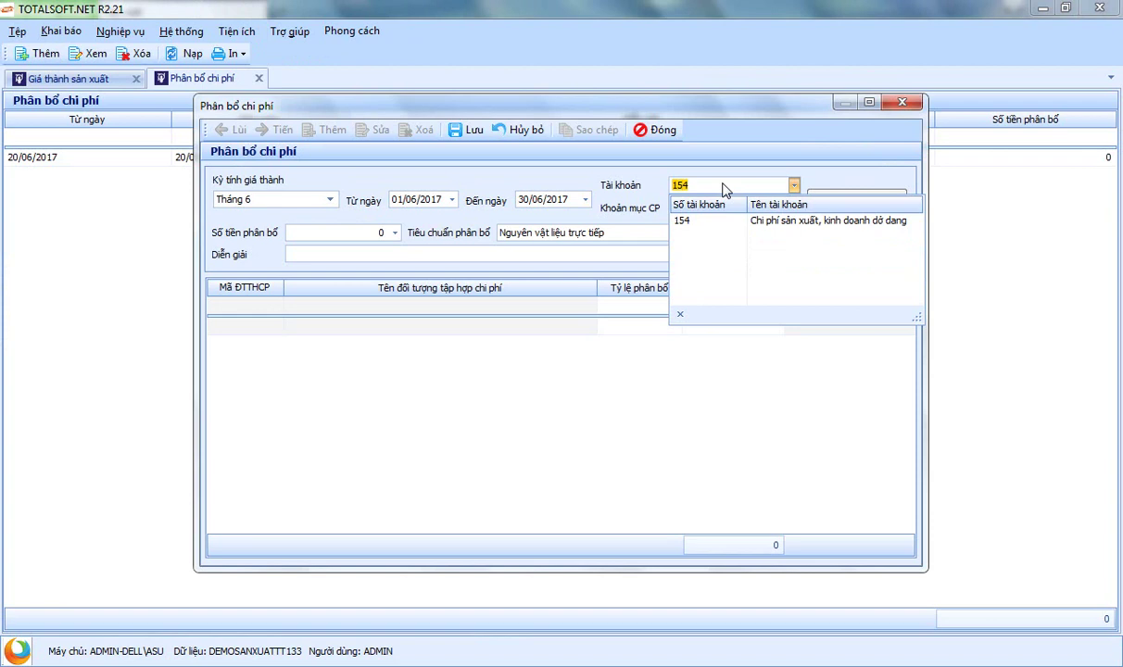
{"action": "key", "text": "Return"}
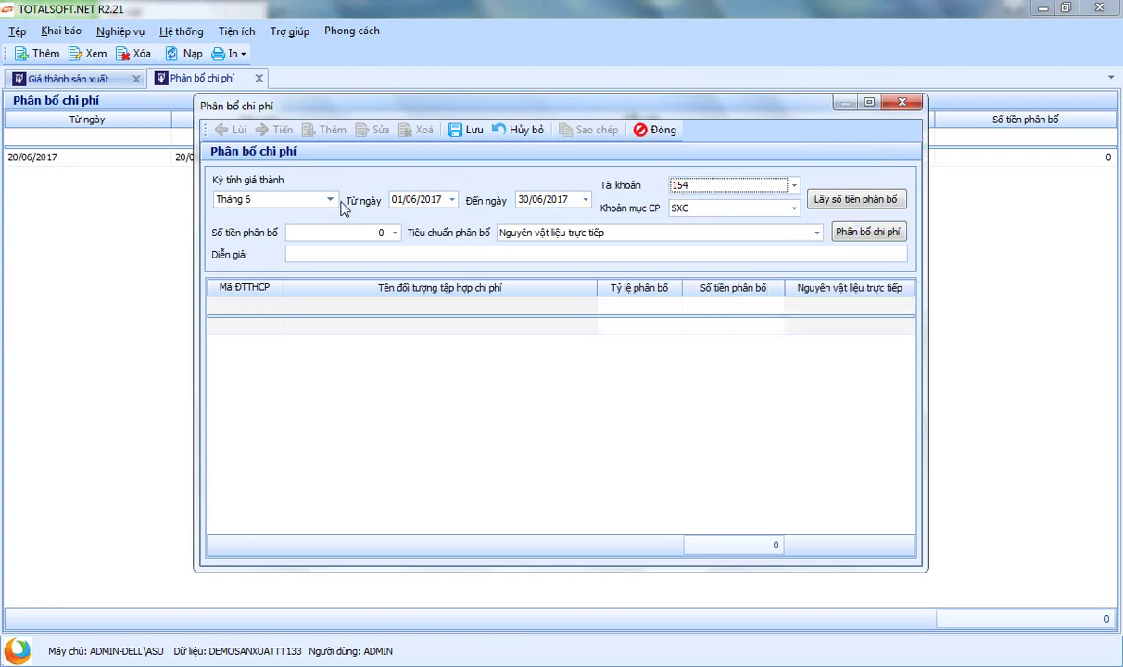
{"action": "left_click", "coordinate": [714, 210]}
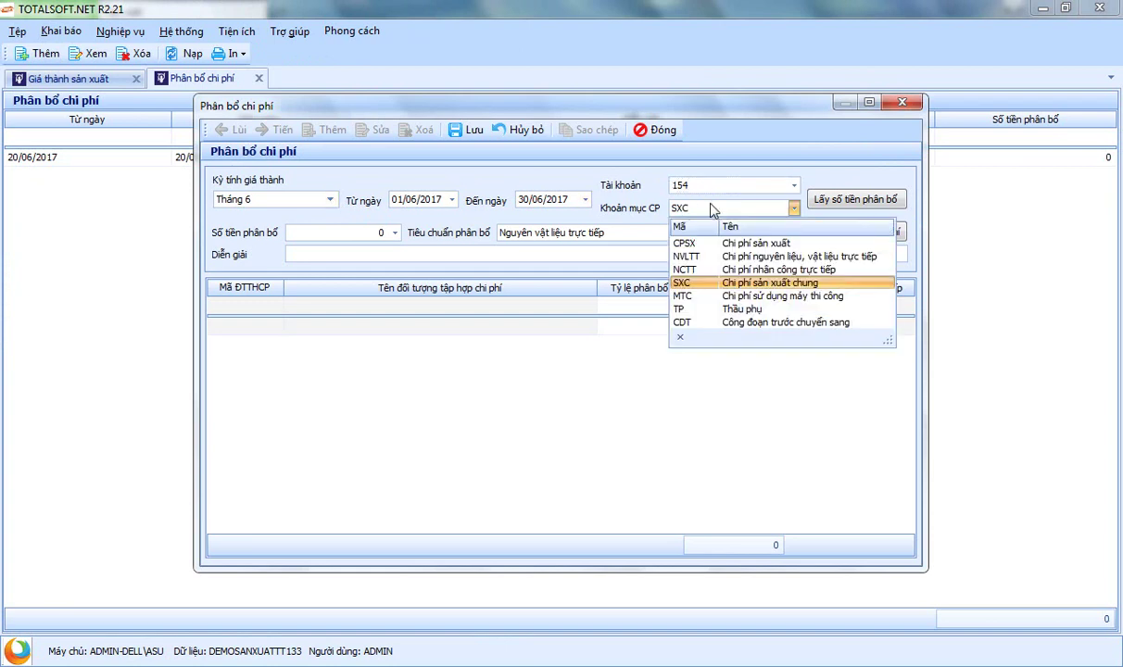
{"action": "left_click", "coordinate": [693, 260]}
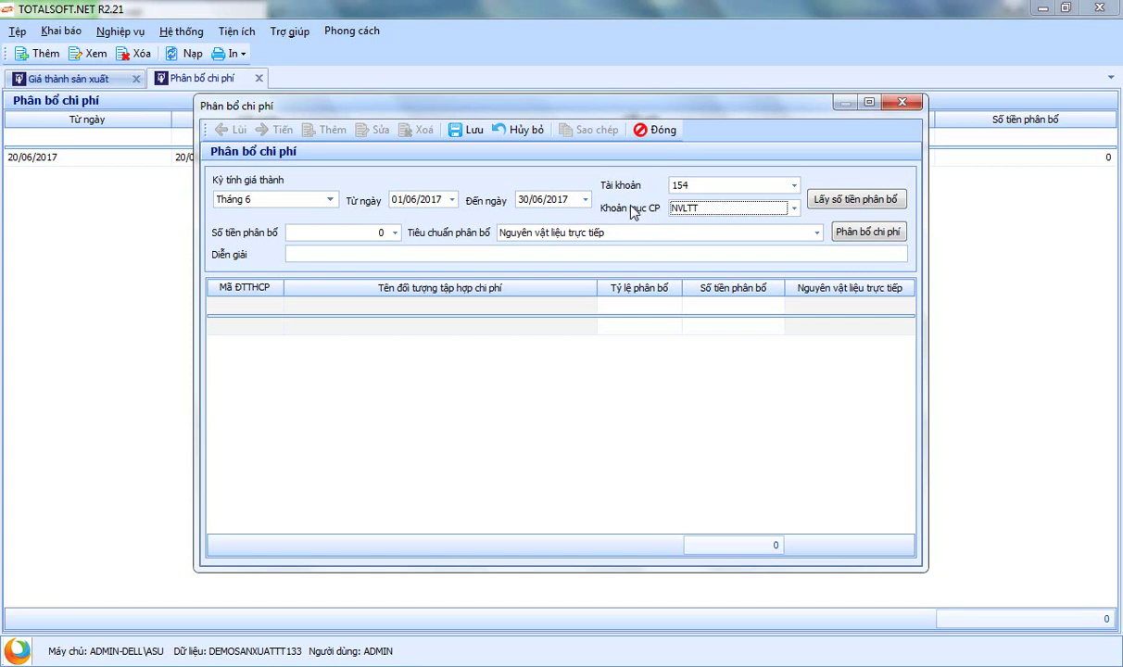
{"action": "left_click", "coordinate": [854, 200]}
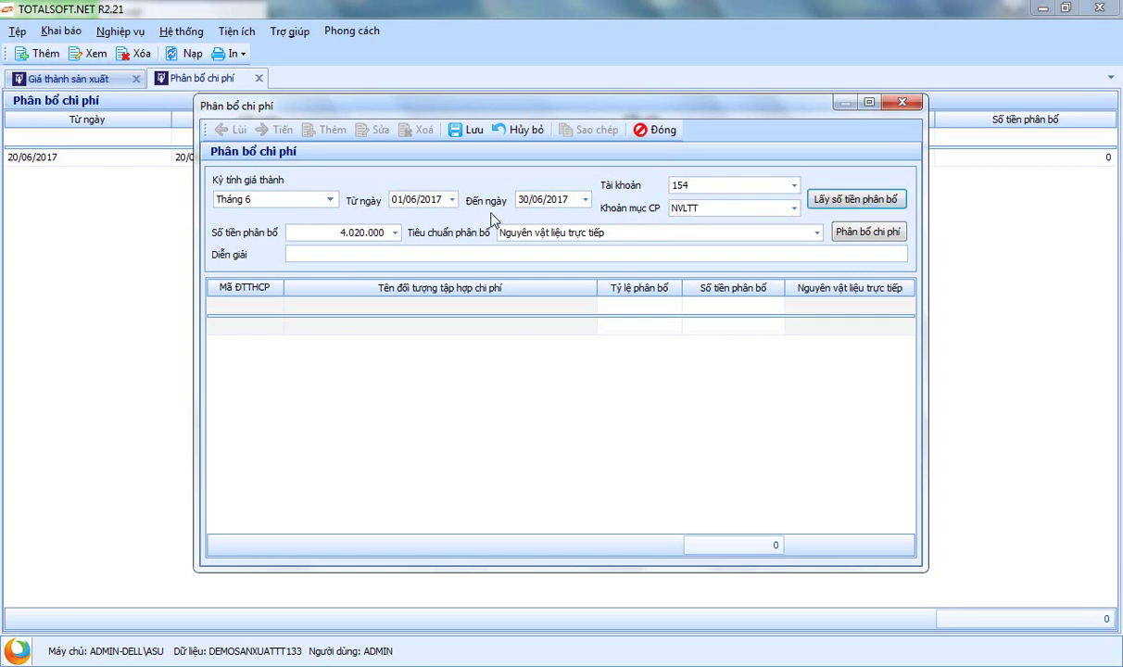
Review the Tiêu chuẩn phân bổ options, allocate the NVLTT amount by Nguyên vật liệu trực tiếp, and save the allocation.
{"action": "left_click_drag", "start_coordinate": [315, 232], "coordinate": [404, 236]}
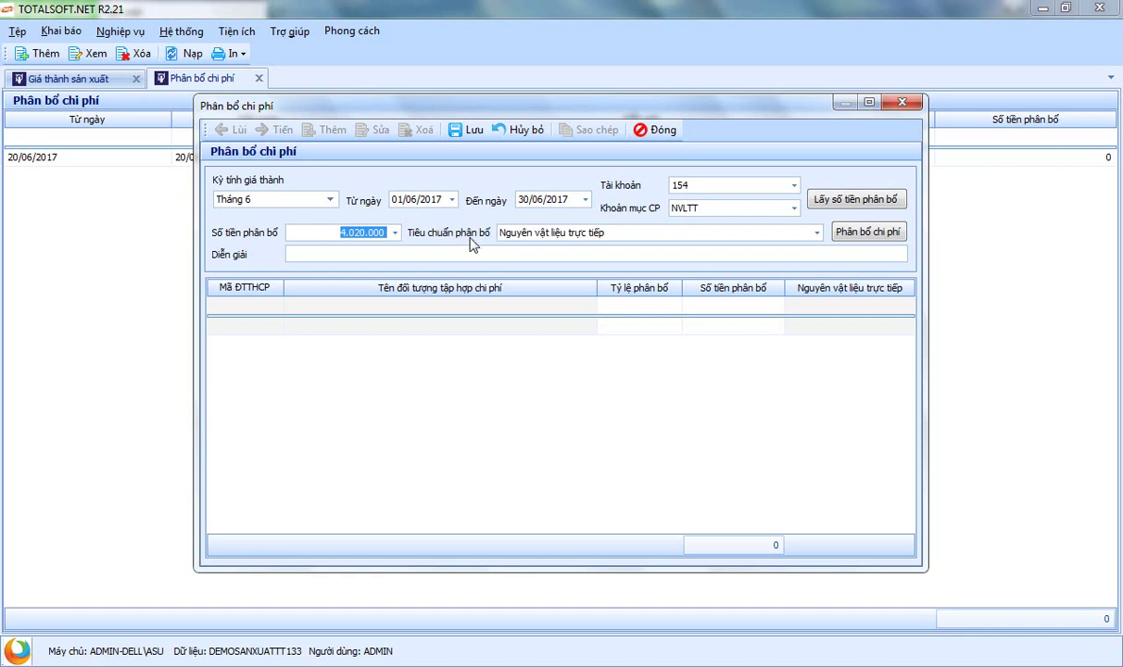
{"action": "left_click", "coordinate": [539, 237]}
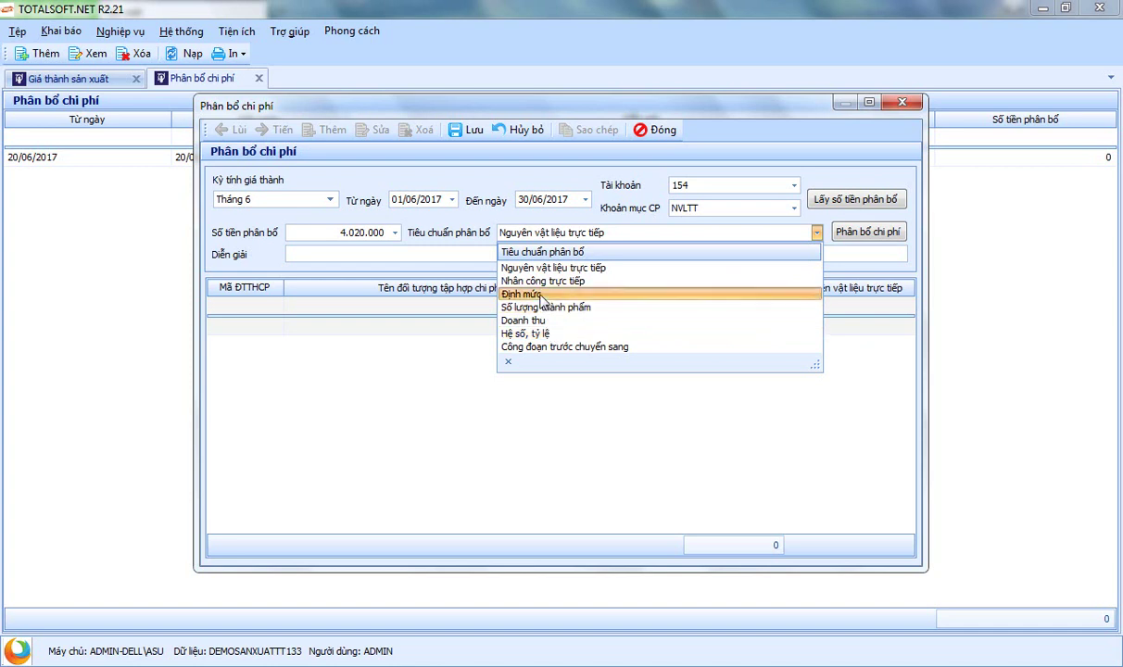
{"action": "left_click", "coordinate": [471, 239]}
{"action": "left_click", "coordinate": [554, 237]}
{"action": "left_click", "coordinate": [456, 243]}
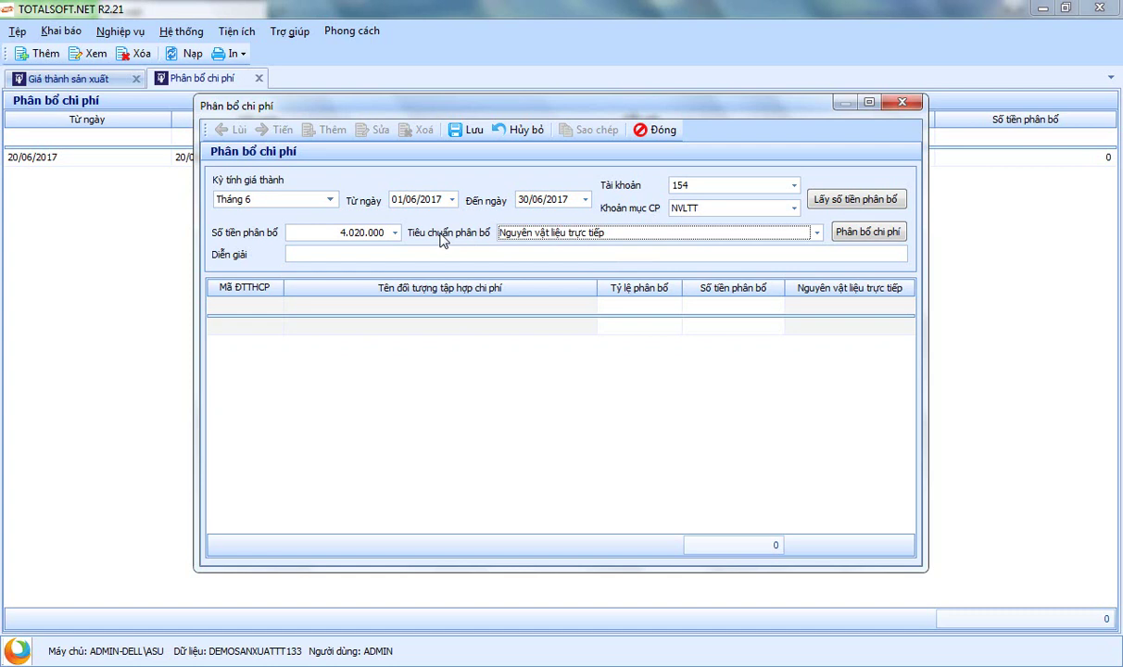
{"action": "left_click", "coordinate": [867, 233]}
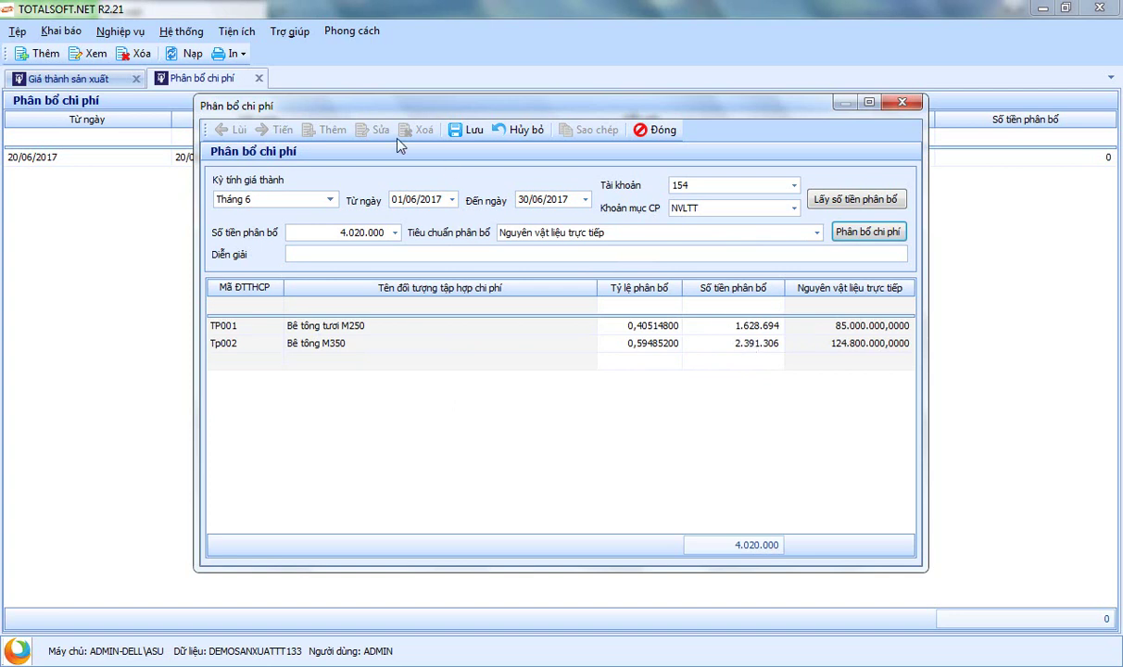
{"action": "left_click", "coordinate": [468, 132]}
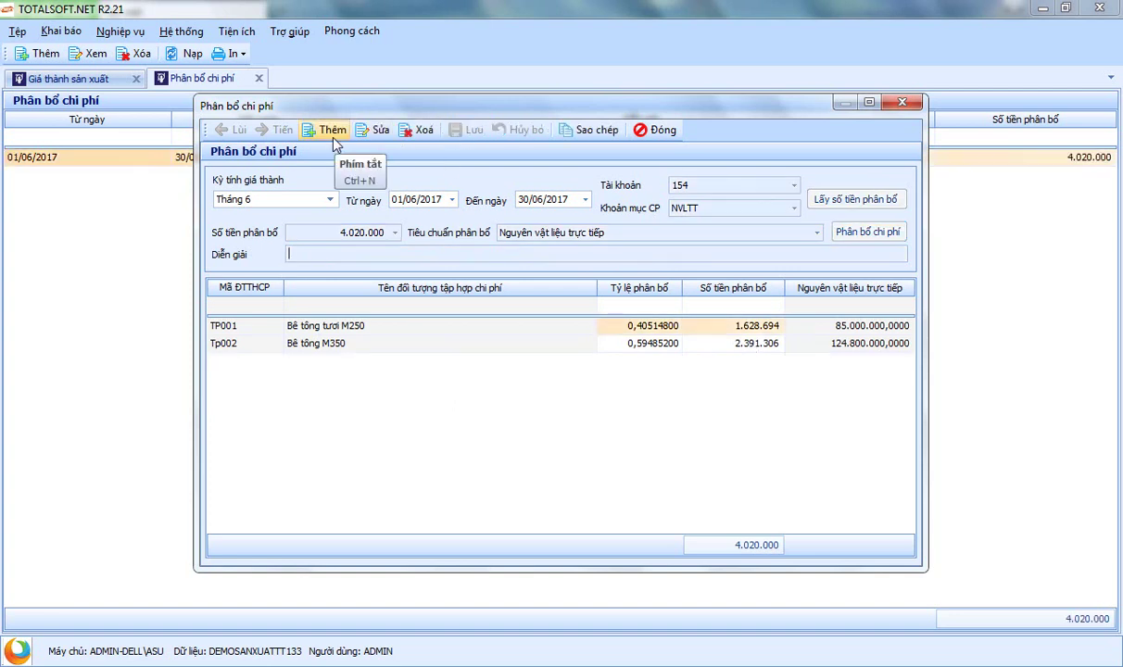
Add and save an NCTT allocation for account 154, distributing its fetched amount by Nguyên vật liệu trực tiếp.
{"action": "left_click", "coordinate": [334, 139]}
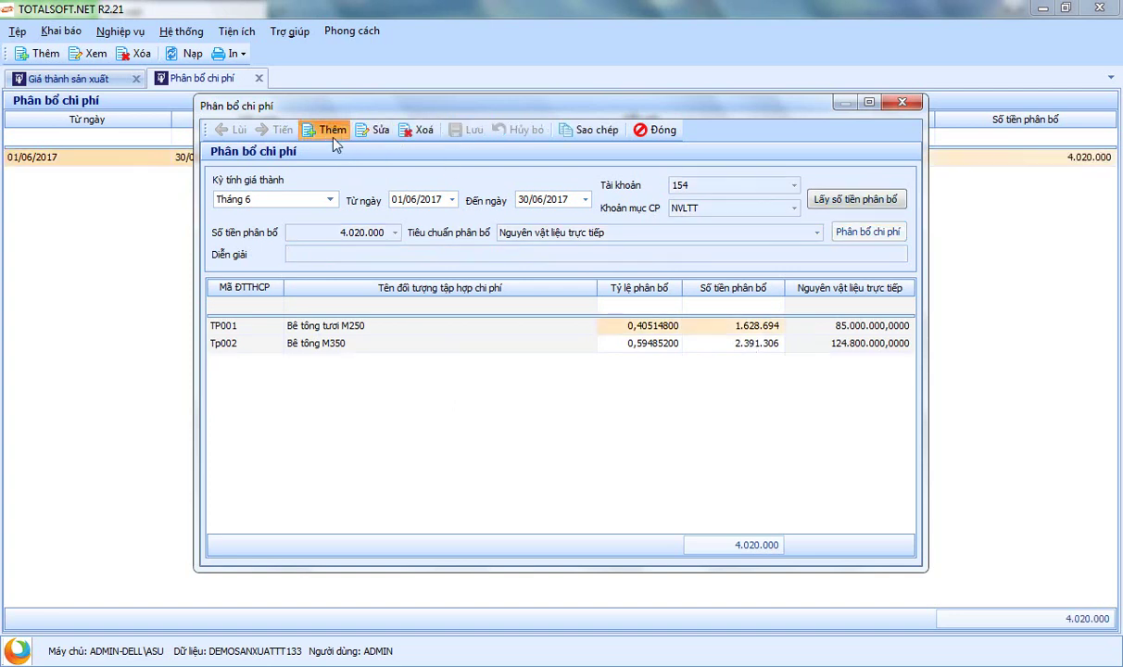
{"action": "left_click", "coordinate": [702, 212]}
{"action": "left_click", "coordinate": [700, 267]}
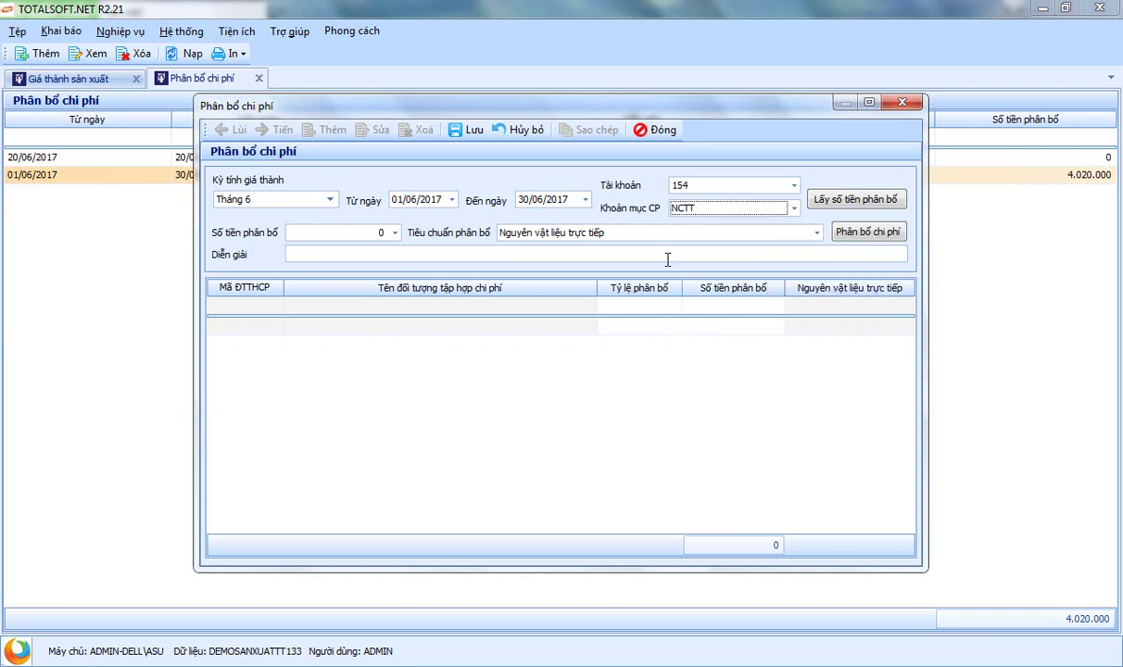
{"action": "left_click", "coordinate": [829, 203]}
{"action": "left_click_drag", "start_coordinate": [316, 233], "coordinate": [408, 236]}
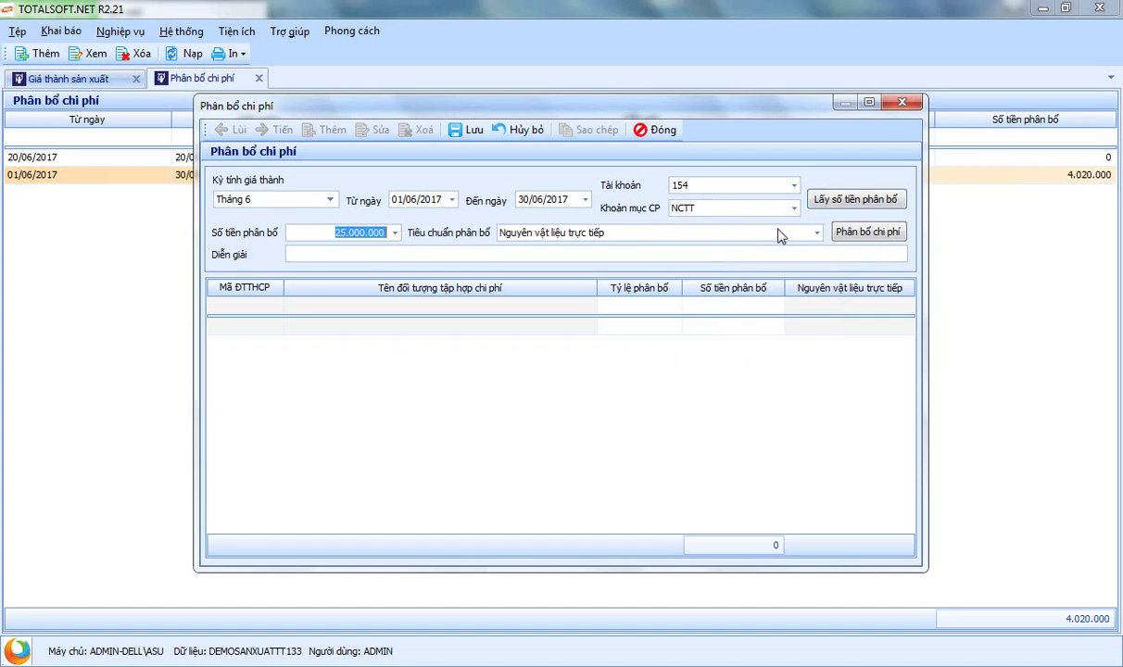
{"action": "left_click", "coordinate": [862, 234]}
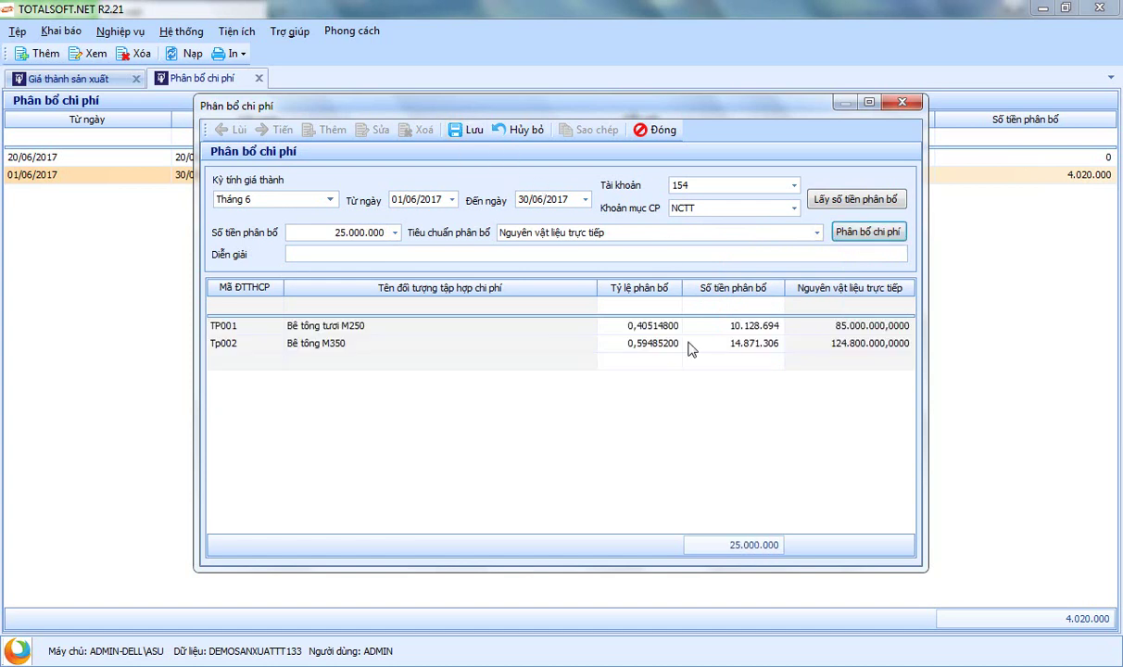
{"action": "left_click", "coordinate": [743, 344]}
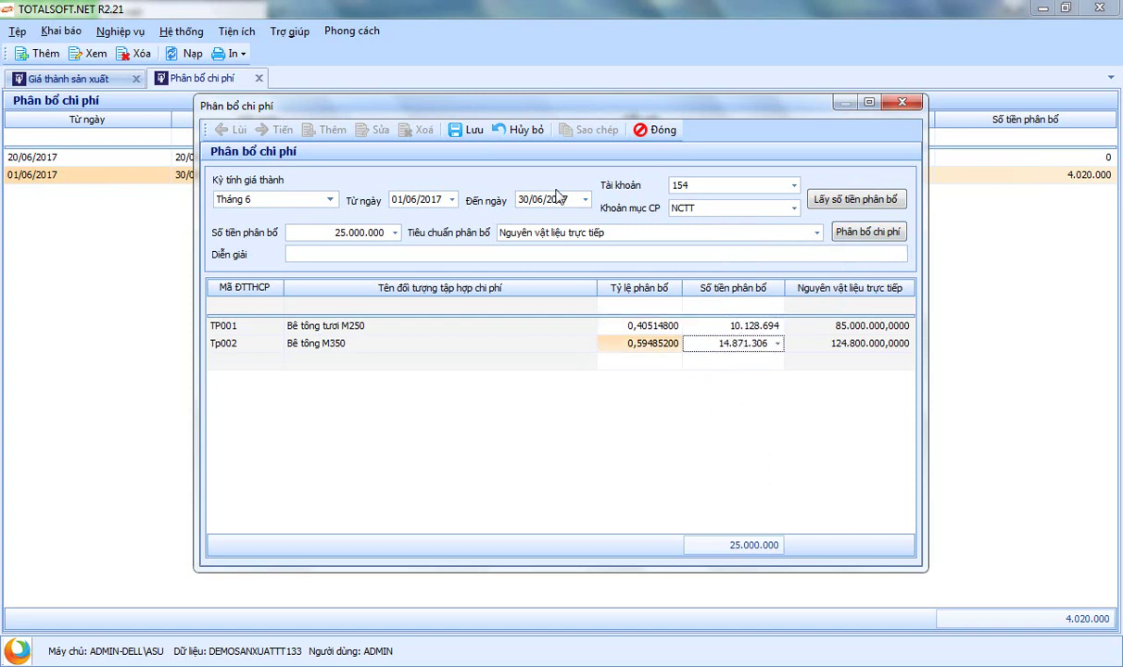
{"action": "left_click", "coordinate": [458, 131]}
Add an SXC allocation for account 154, distribute its fetched amount by Nguyên vật liệu trực tiếp, and save and close it.
{"action": "left_click", "coordinate": [326, 130]}
{"action": "left_click", "coordinate": [731, 213]}
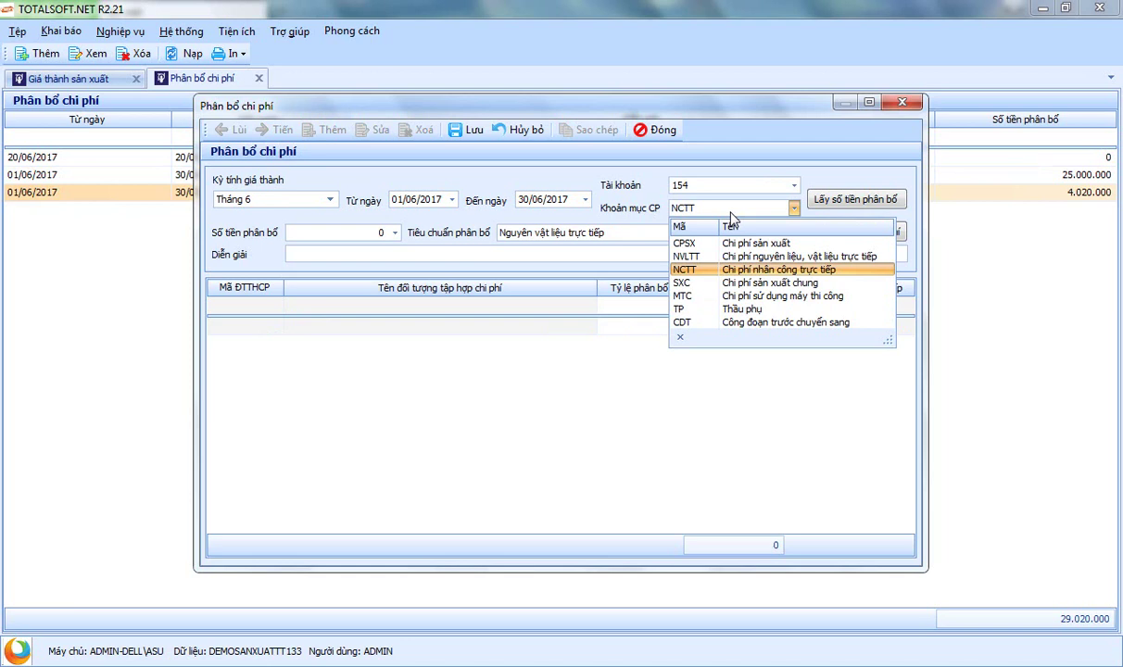
{"action": "left_click", "coordinate": [720, 287]}
{"action": "left_click", "coordinate": [816, 198]}
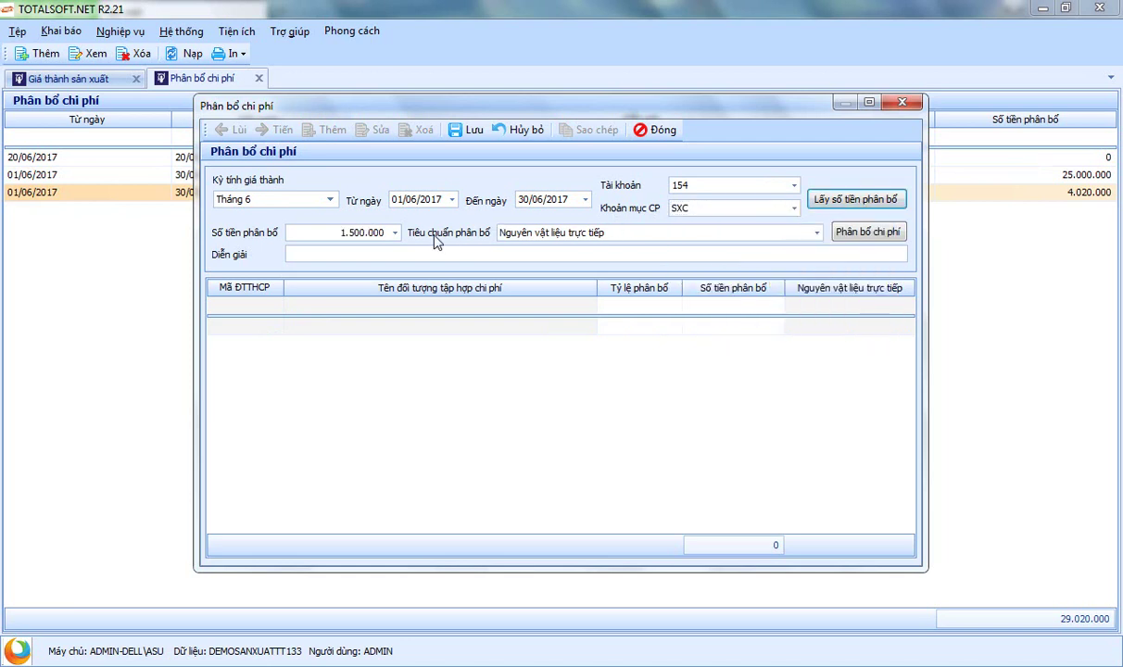
{"action": "left_click", "coordinate": [856, 237]}
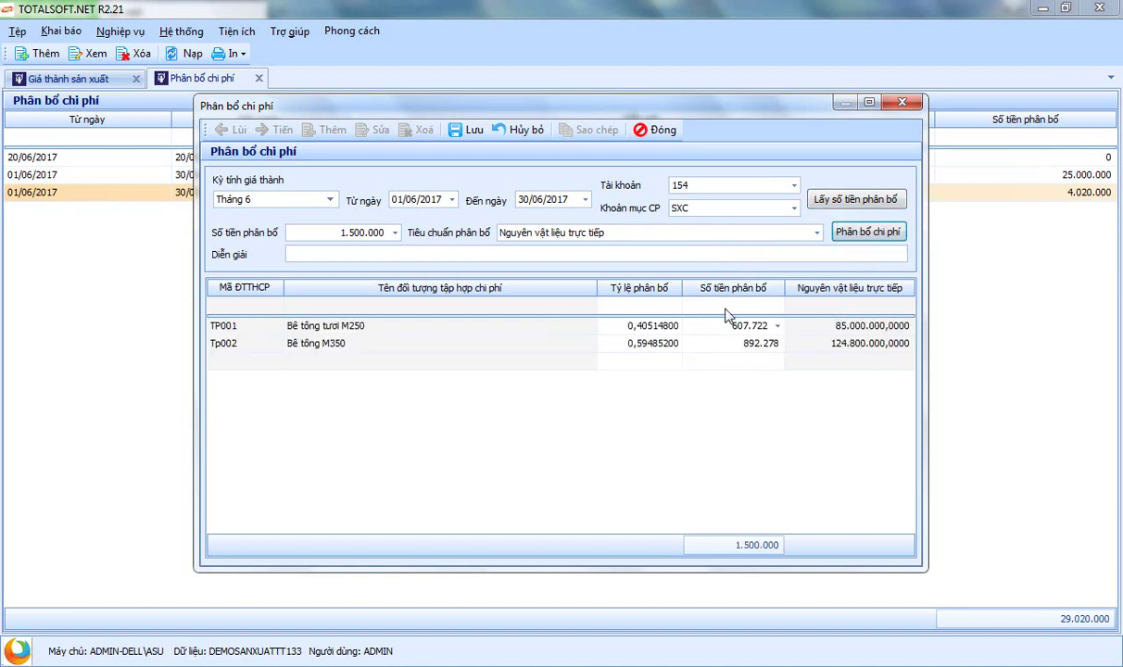
{"action": "left_click", "coordinate": [465, 133]}
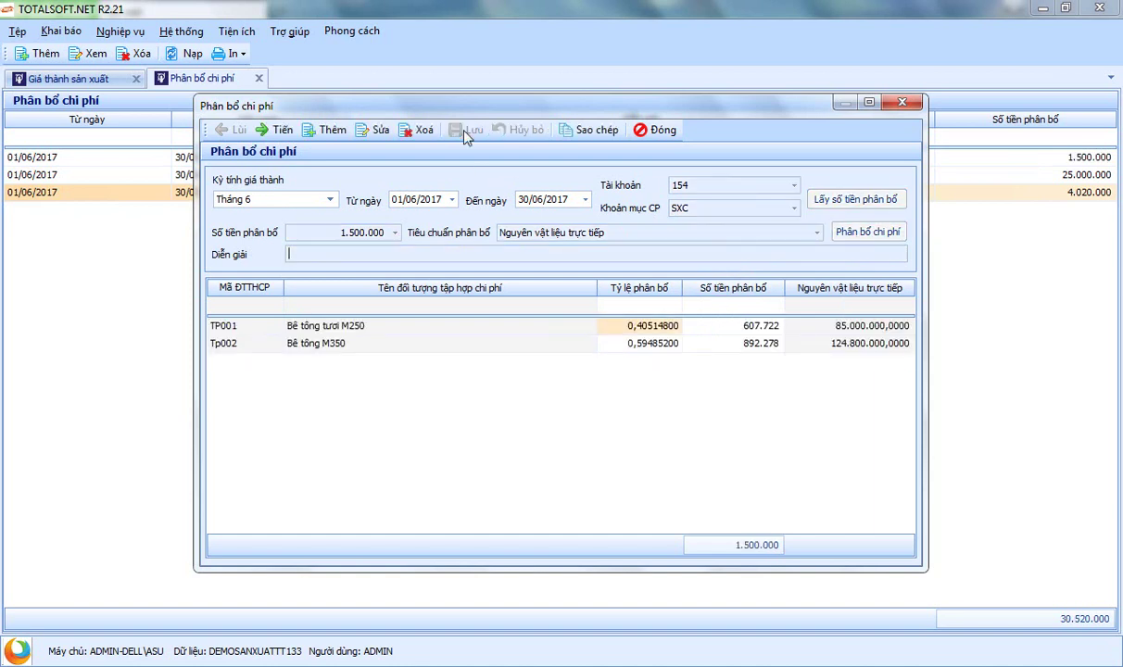
{"action": "left_click", "coordinate": [663, 131]}
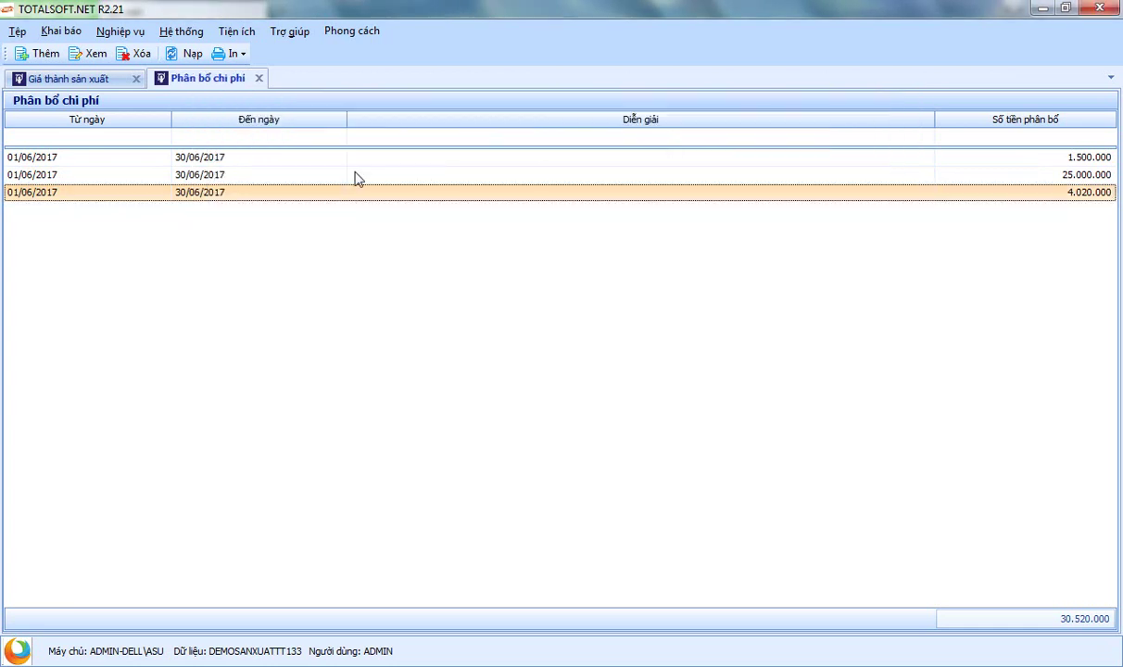
Look over the saved June allocations and close the Phân bổ chi phí list.
{"action": "left_click", "coordinate": [220, 156]}
{"action": "left_click", "coordinate": [216, 190]}
{"action": "left_click", "coordinate": [216, 178]}
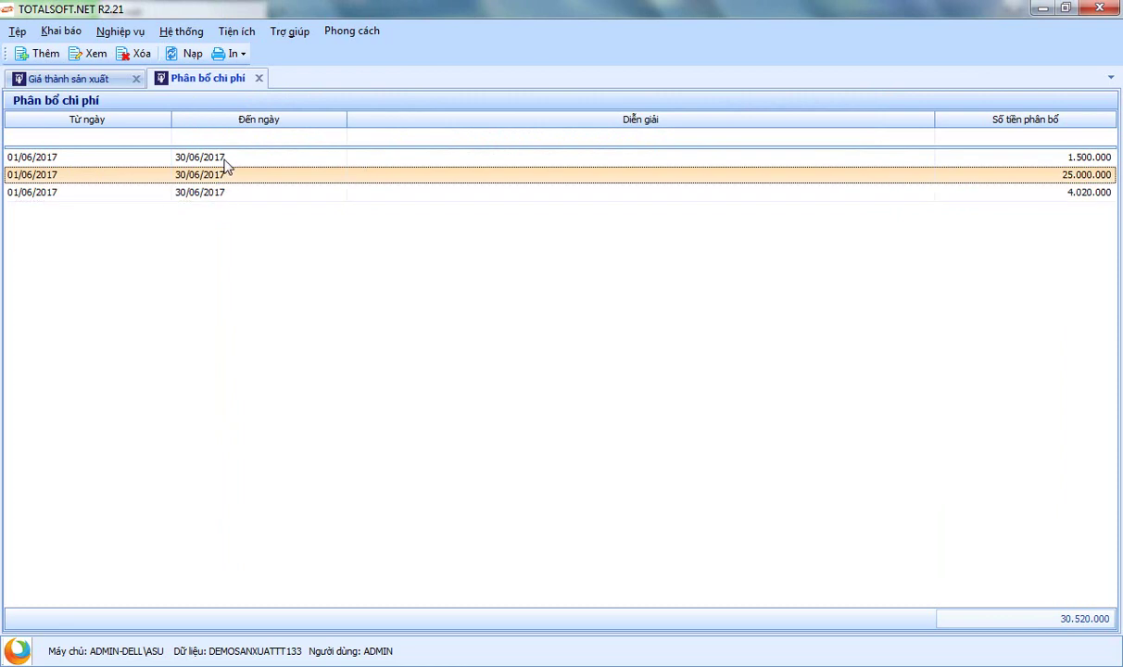
{"action": "left_click", "coordinate": [258, 78]}
Rerun the Bảng phân tích giá thành sản xuất theo đối tượng THCP report for Tháng 6, account 154, and examine its costs and unit costs.
{"action": "double_click", "coordinate": [1002, 298]}
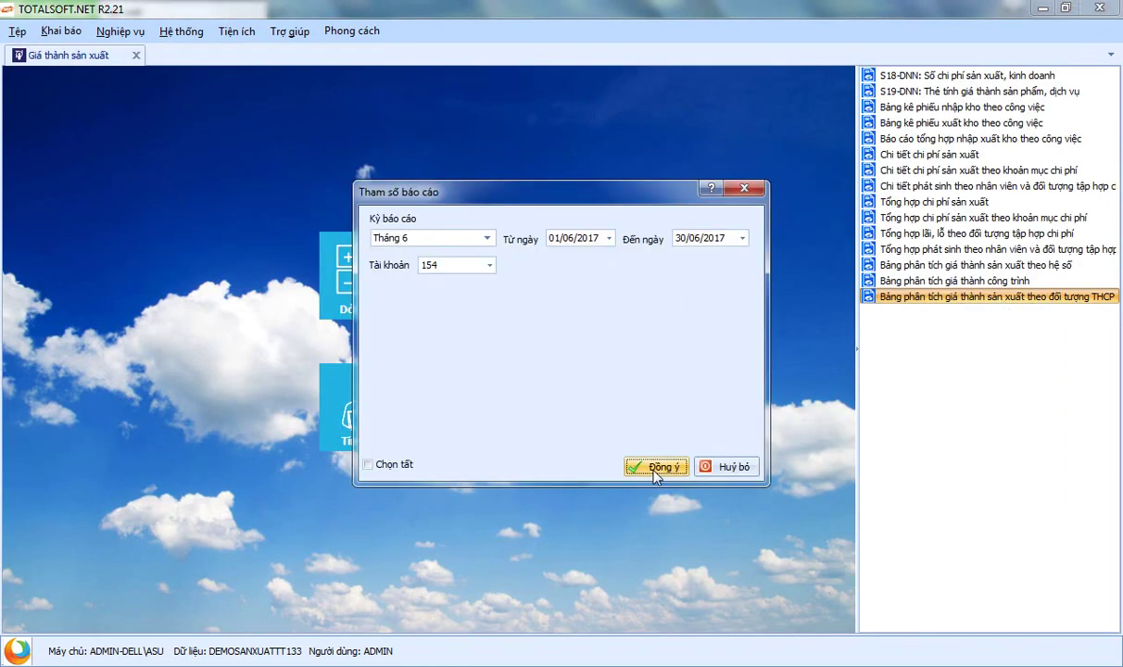
{"action": "left_click", "coordinate": [656, 468]}
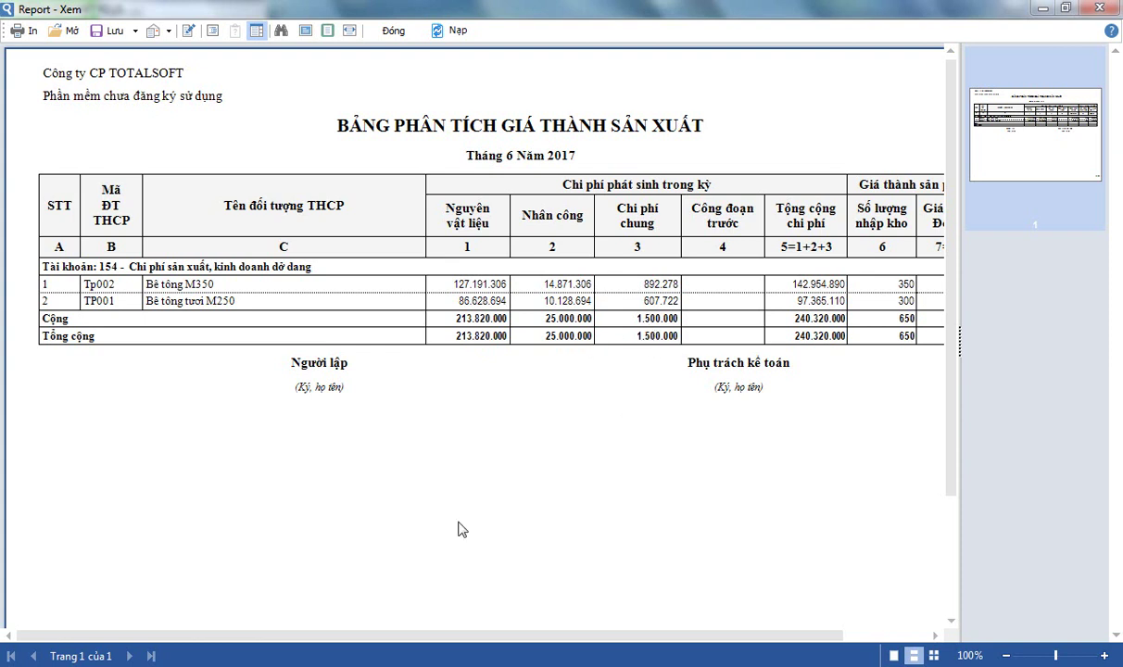
{"action": "left_click_drag", "start_coordinate": [306, 637], "coordinate": [464, 611]}
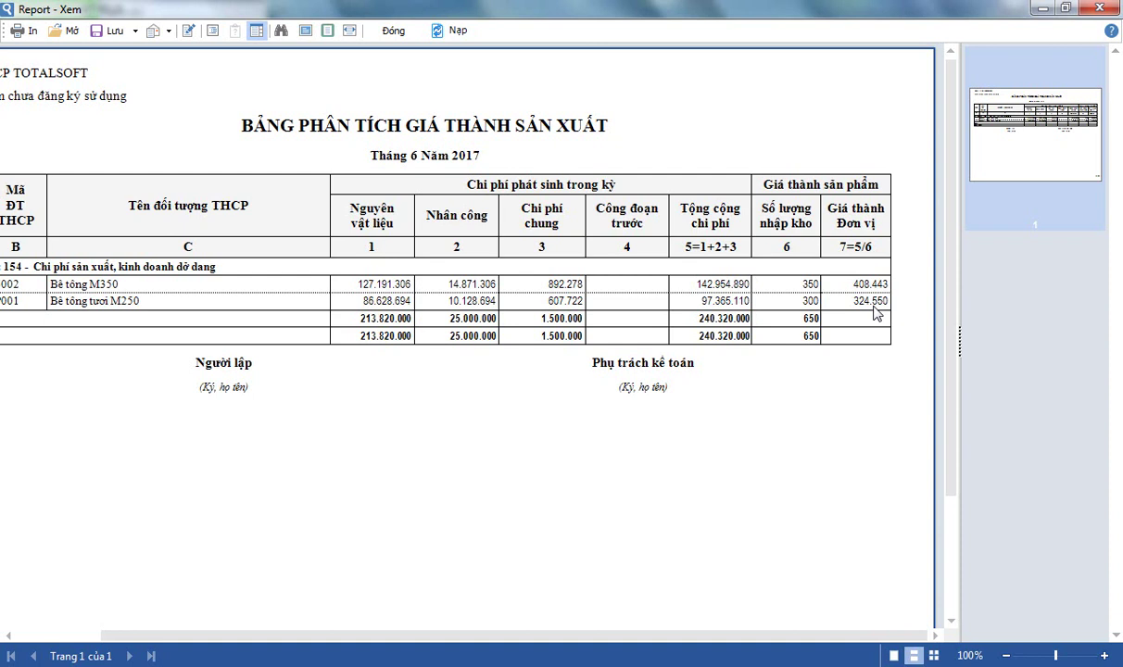
{"action": "left_click", "coordinate": [389, 31]}
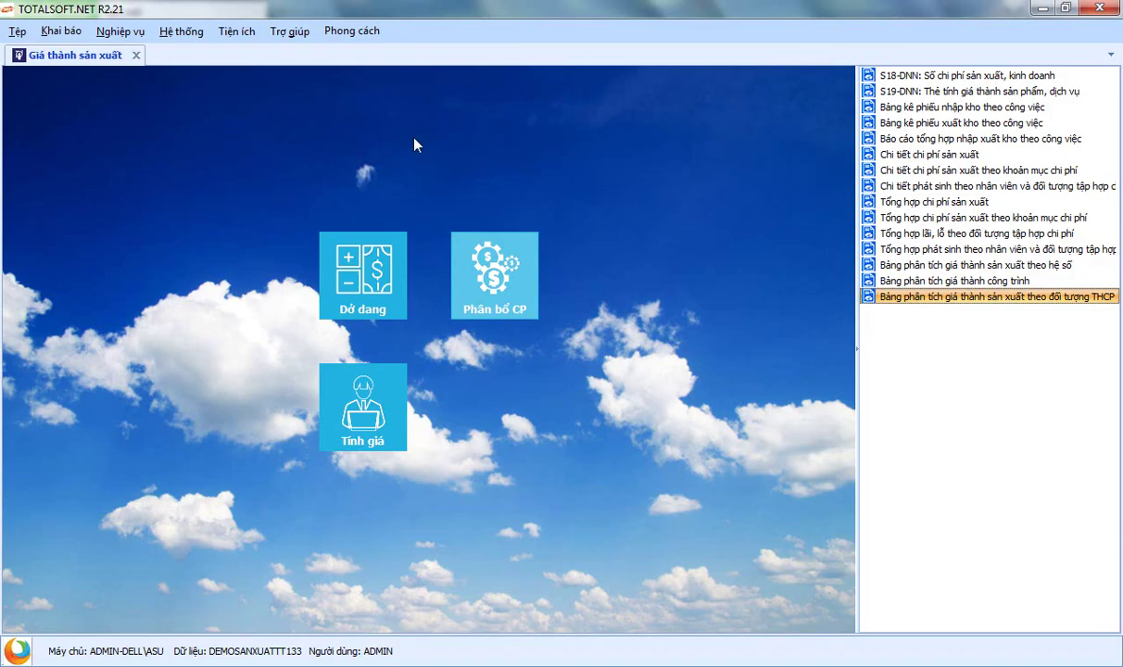
Fetch the Tháng 6 cost data for account 154 in Tính giá and update the unit prices on the product vouchers.
{"action": "left_click", "coordinate": [371, 421]}
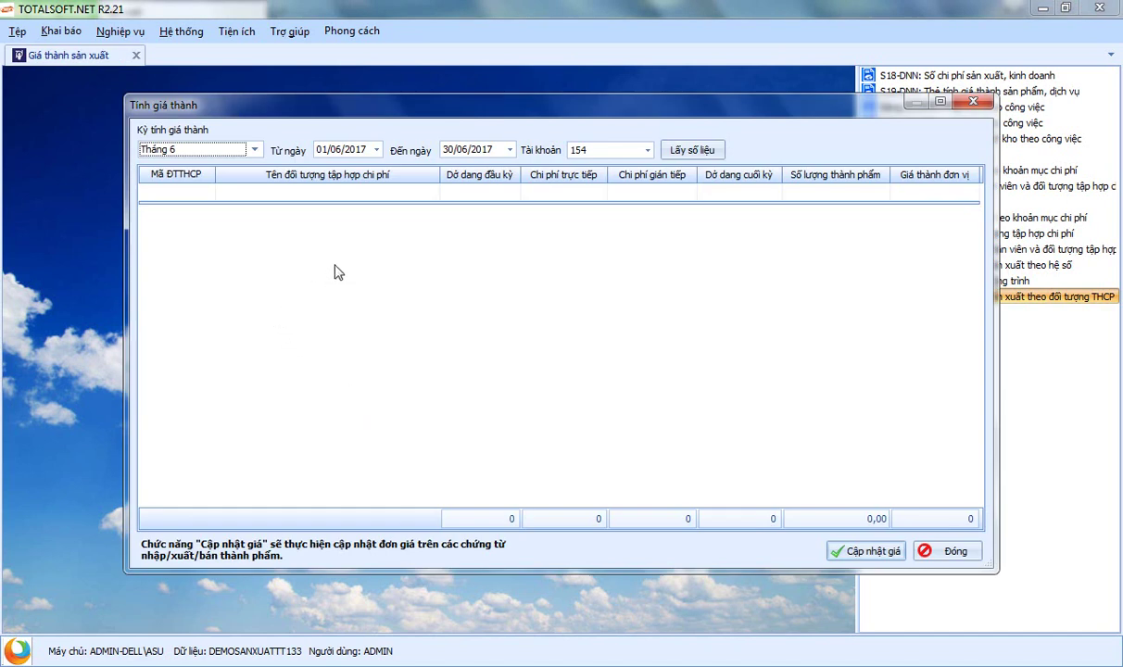
{"action": "left_click", "coordinate": [701, 153]}
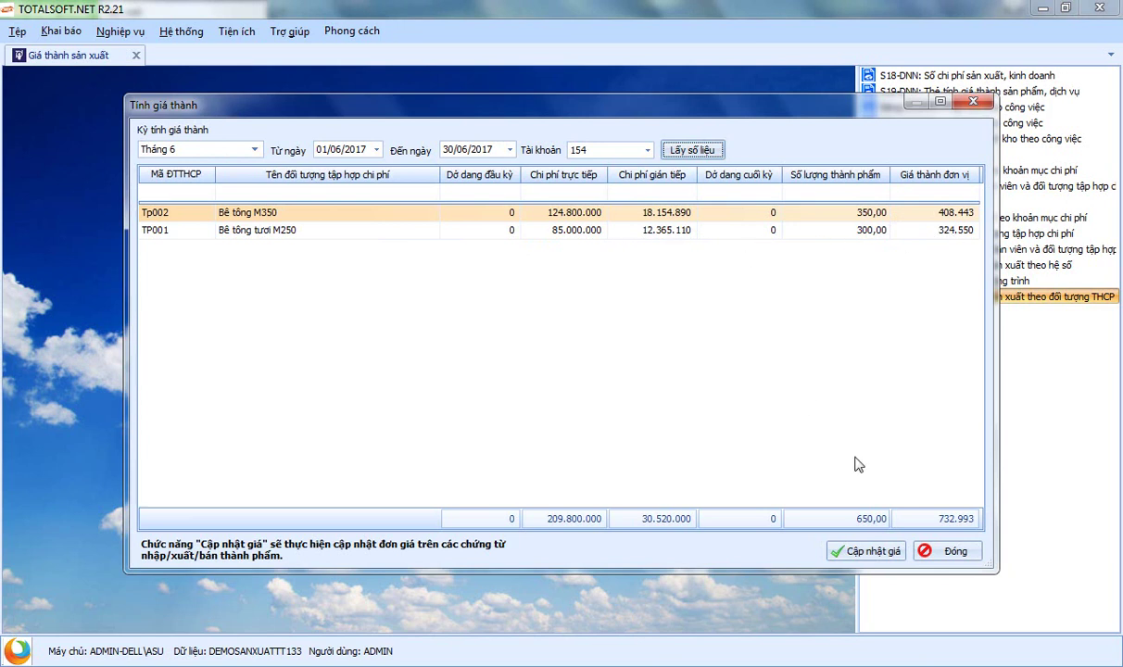
{"action": "left_click", "coordinate": [868, 558]}
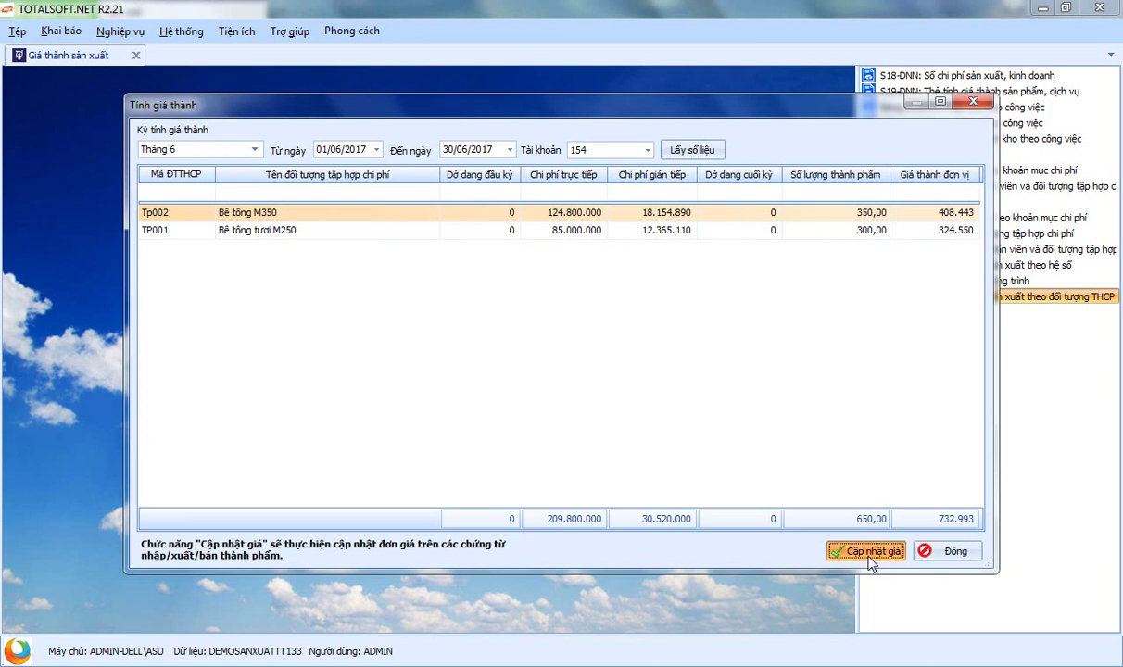
{"action": "left_click", "coordinate": [651, 405]}
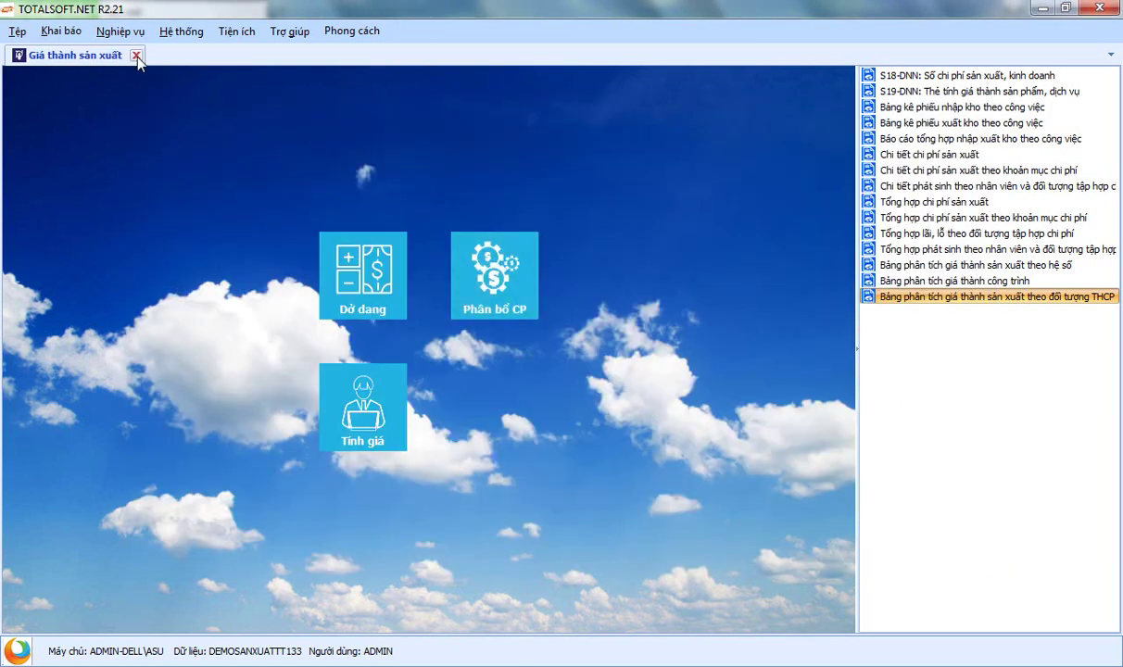
Leave Giá thành sản xuất and open receipt PN00001 in Kho's Nhập kho to check the updated unit prices.
{"action": "left_click", "coordinate": [137, 55]}
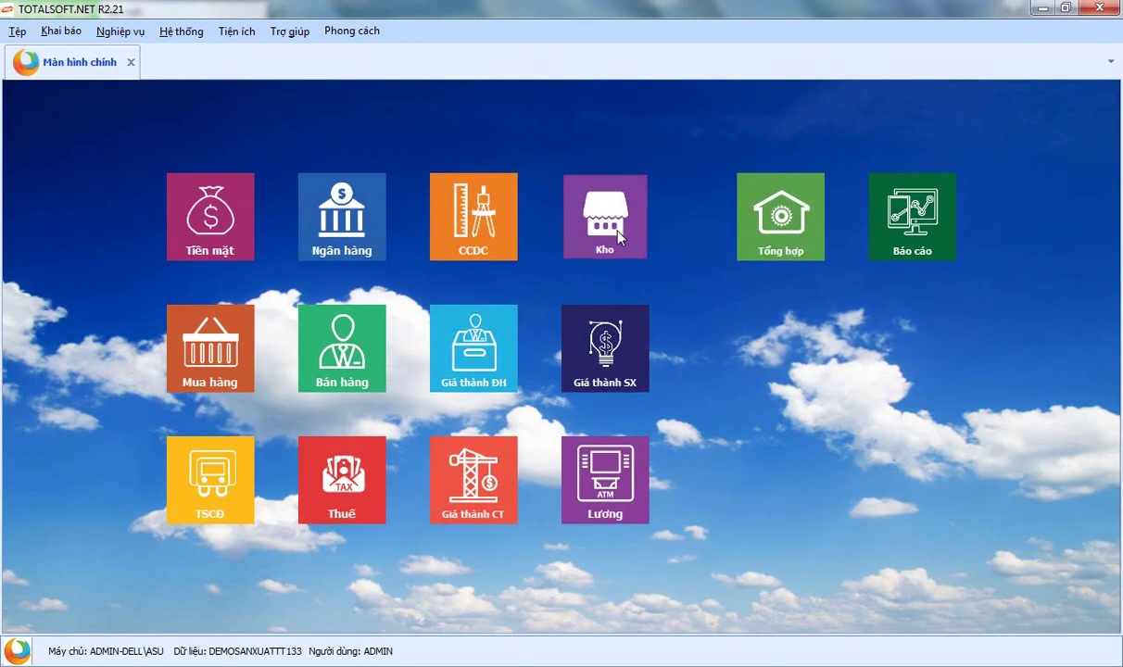
{"action": "left_click", "coordinate": [585, 219]}
{"action": "left_click", "coordinate": [342, 260]}
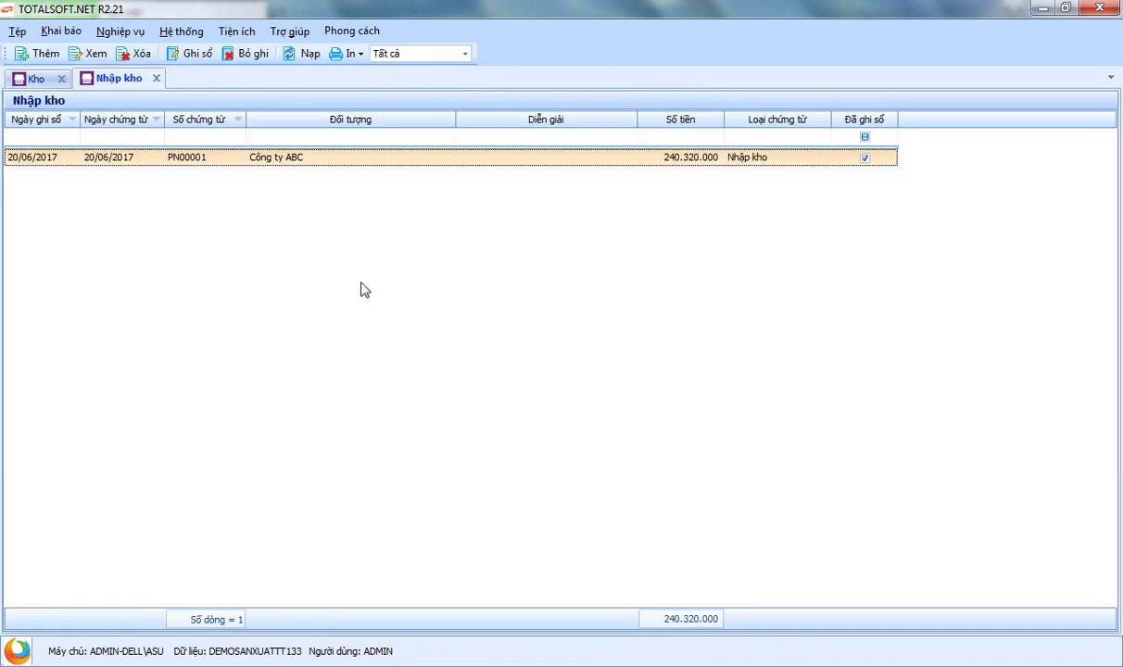
{"action": "double_click", "coordinate": [673, 161]}
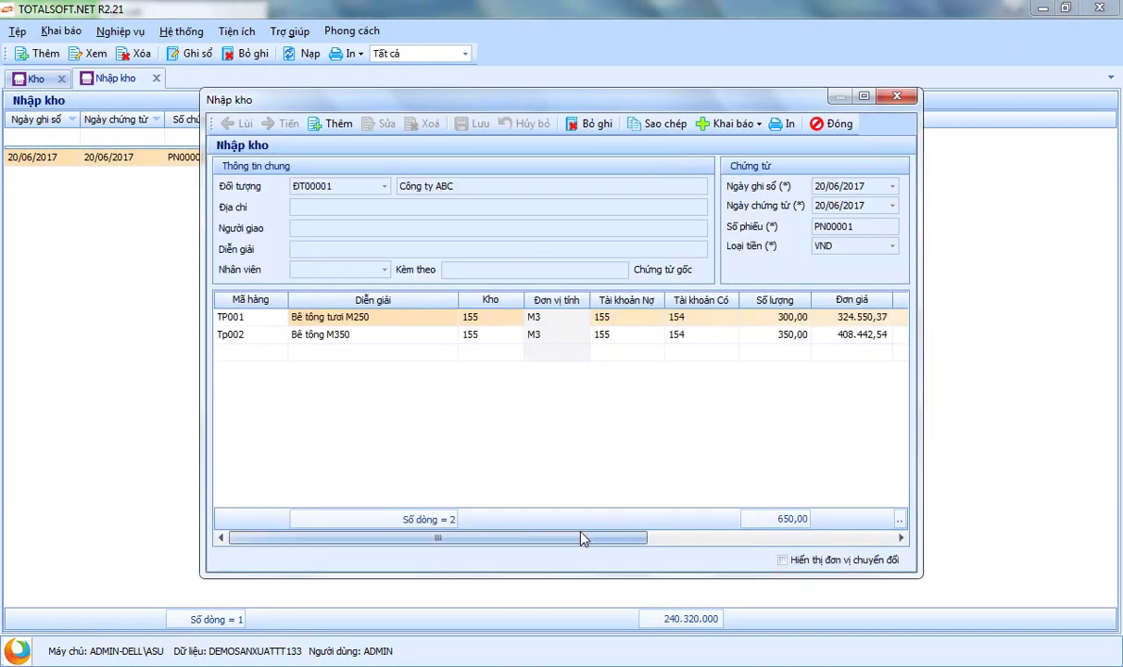
Examine the unit prices and amounts on receipt PN00001's product lines, and close the receipt, the Nhập kho list and Kho.
{"action": "left_click_drag", "start_coordinate": [584, 539], "coordinate": [739, 542]}
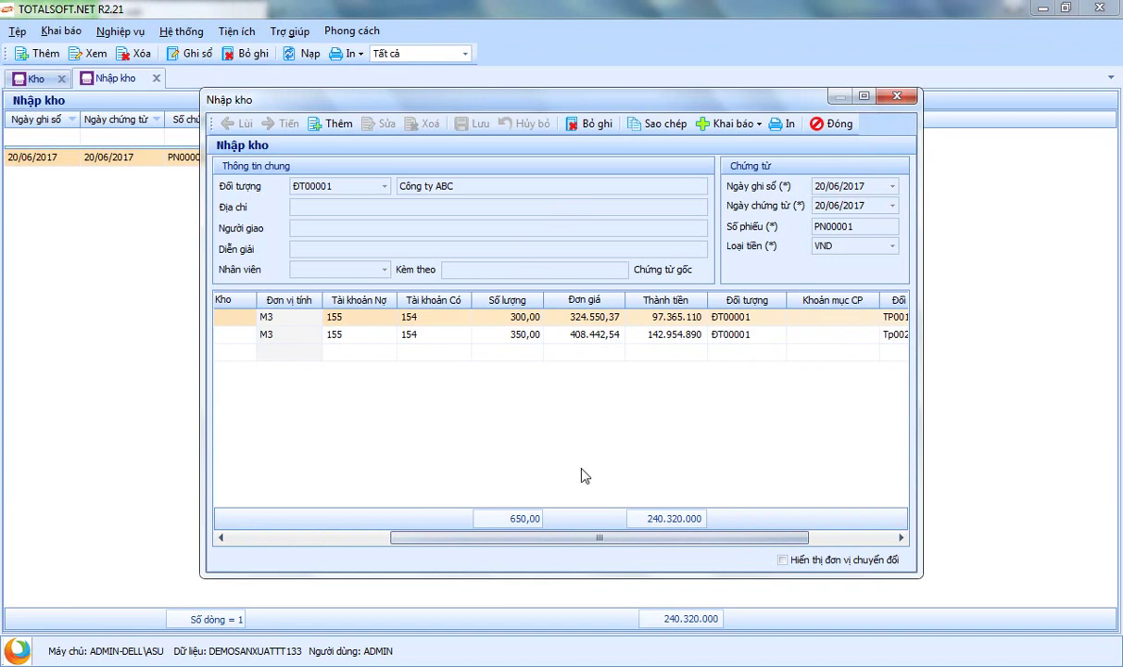
{"action": "left_click_drag", "start_coordinate": [591, 539], "coordinate": [411, 541]}
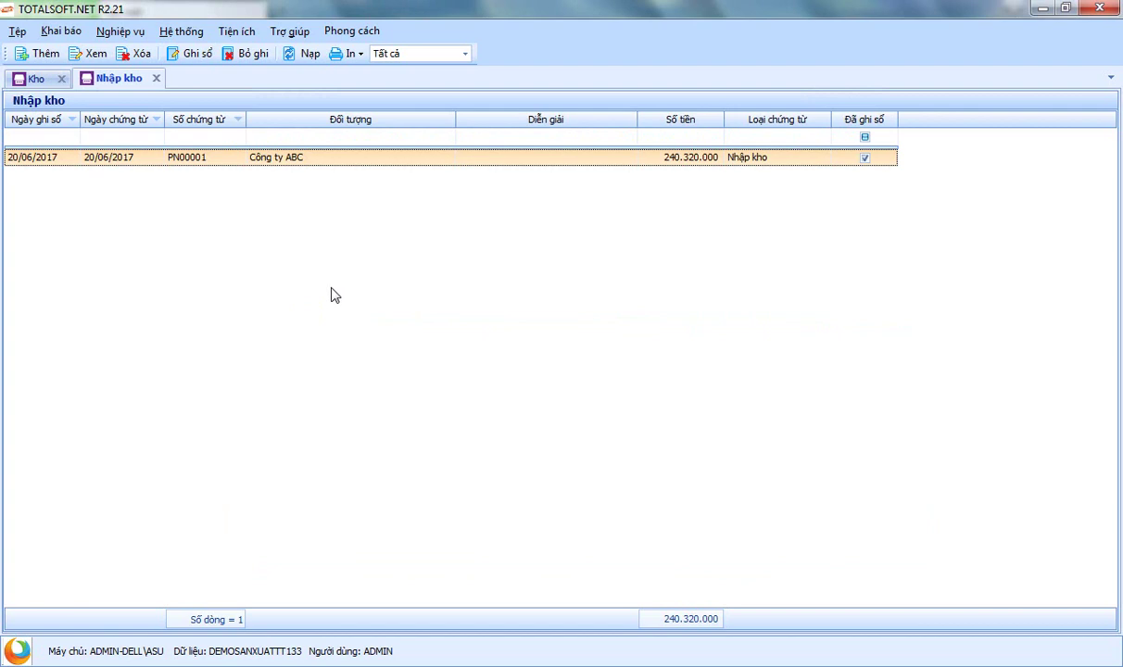
{"action": "left_click", "coordinate": [157, 79]}
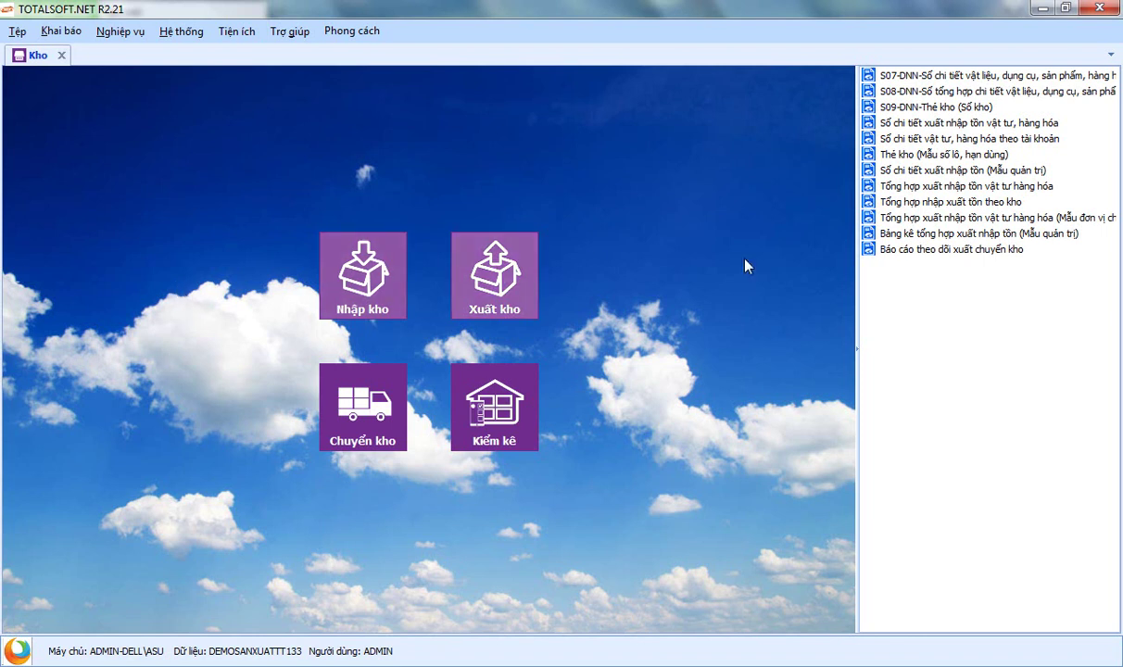
{"action": "left_click", "coordinate": [60, 56]}
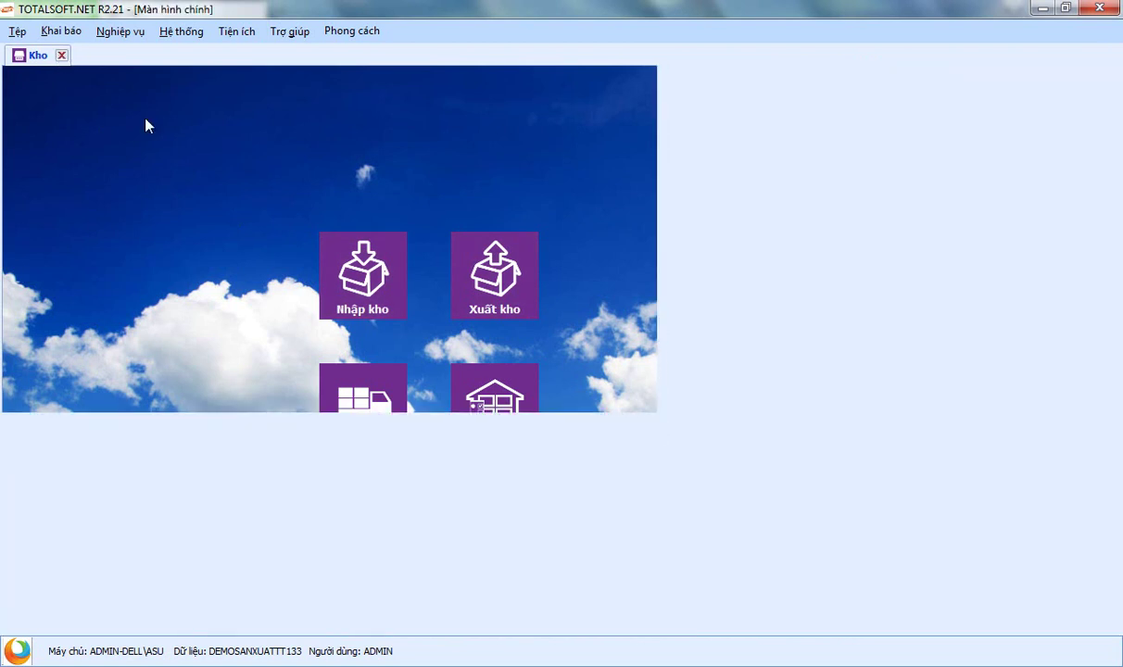
Run the Bảng phân tích giá thành sản xuất theo đối tượng THCP report from Giá thành sản xuất again, review its product costs and close it.
{"action": "left_click", "coordinate": [579, 344]}
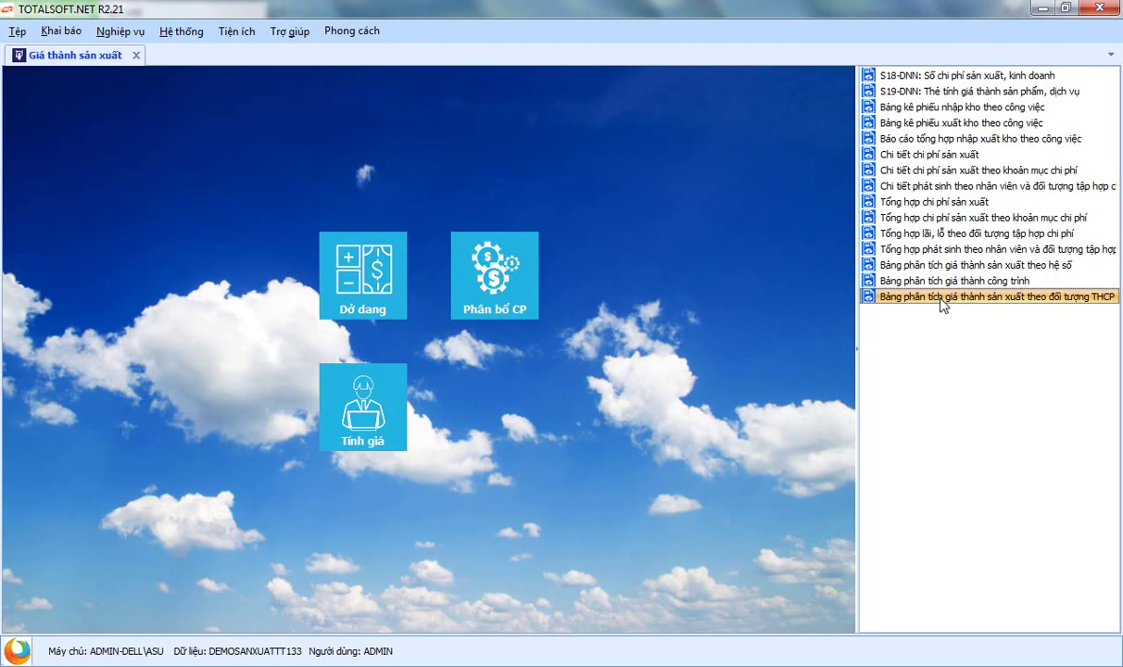
{"action": "double_click", "coordinate": [936, 297]}
{"action": "left_click", "coordinate": [665, 468]}
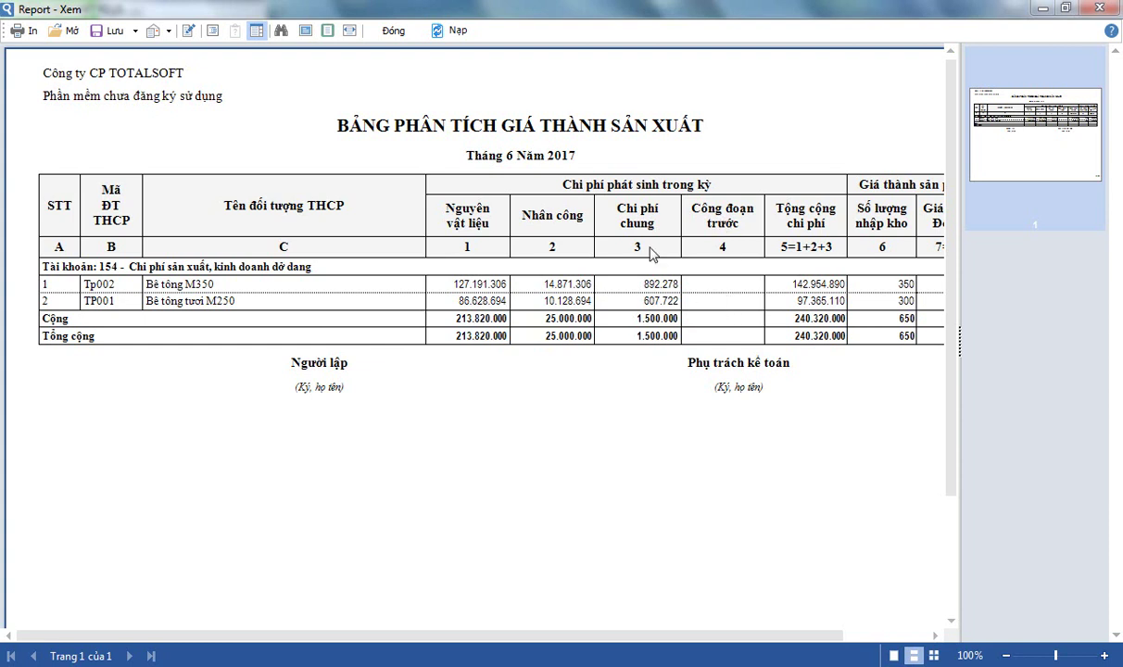
{"action": "left_click", "coordinate": [391, 33]}
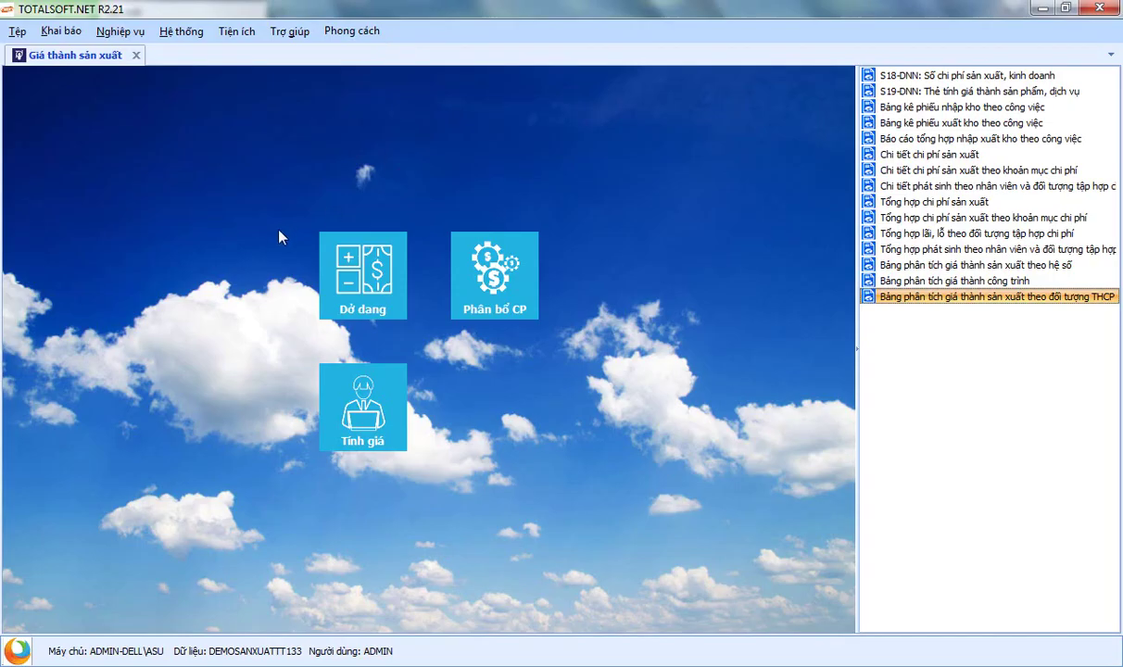